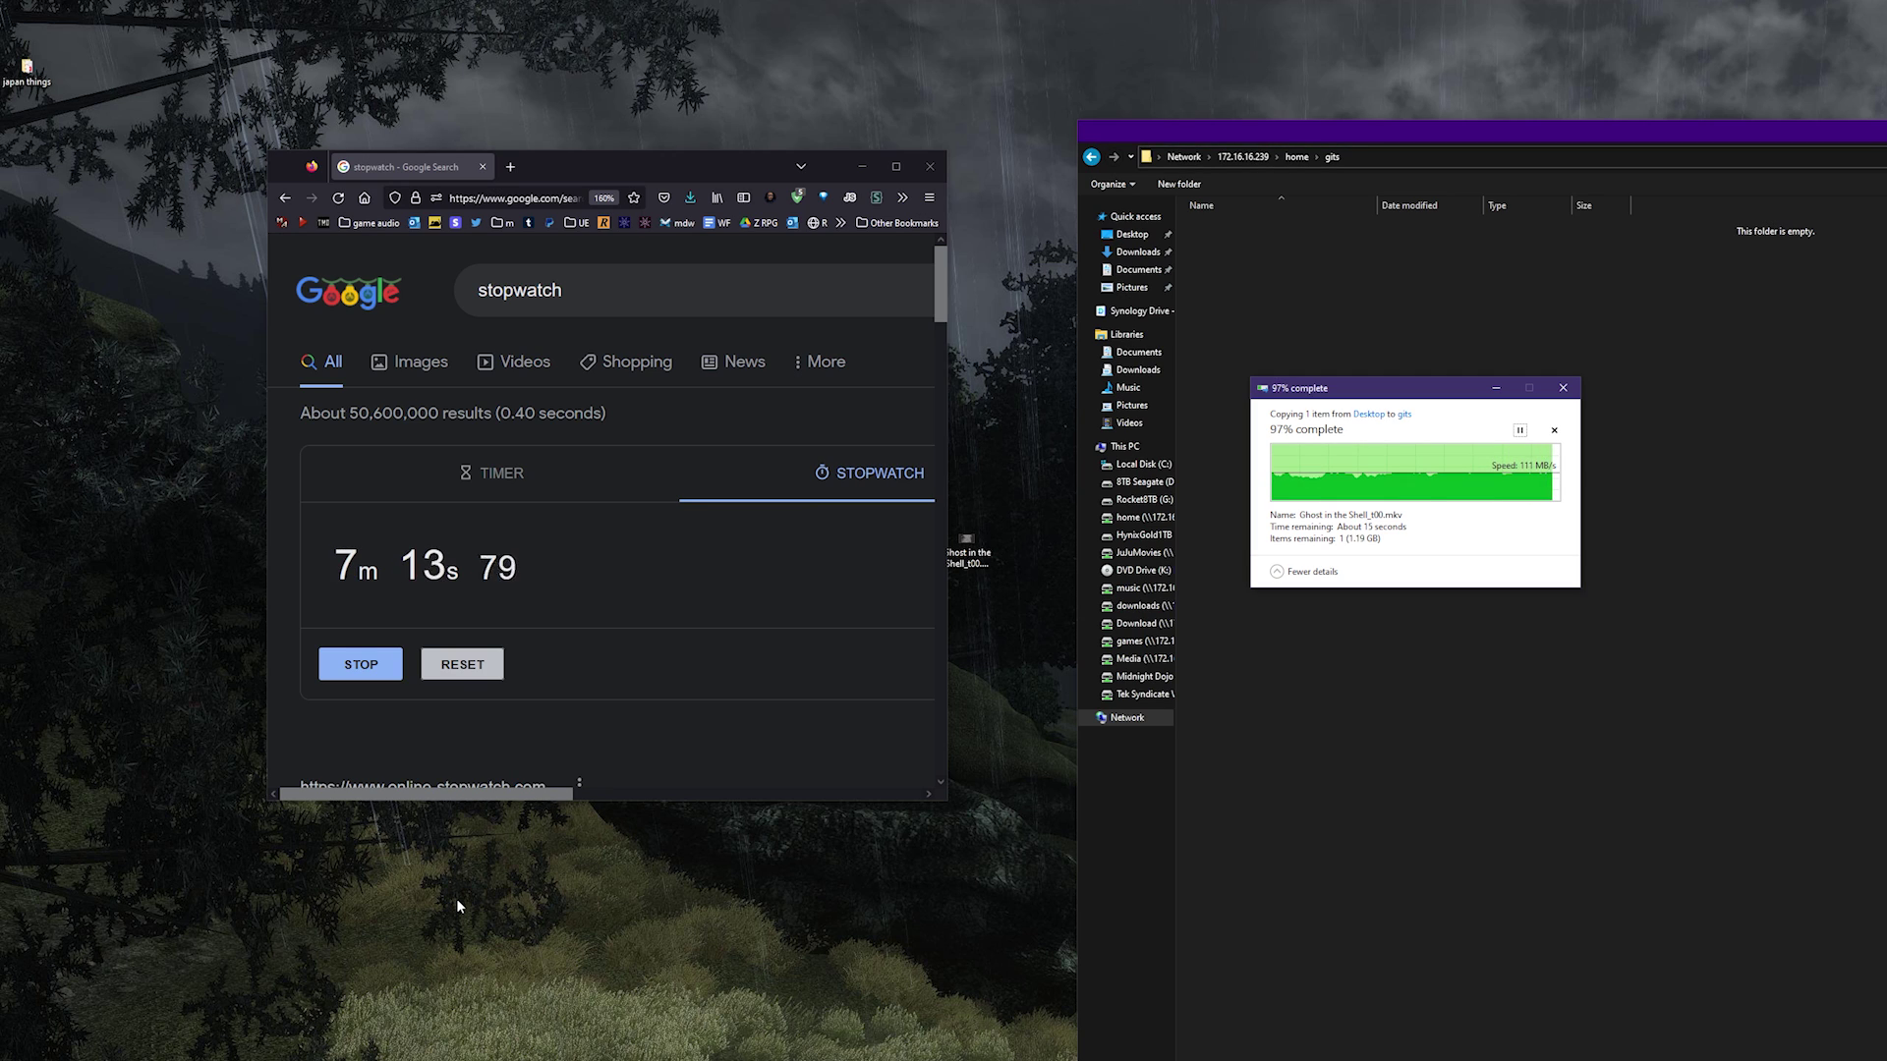
Step: Stop the copy stopwatch, then create and open a new 'gits' folder in the home share
click(360, 665)
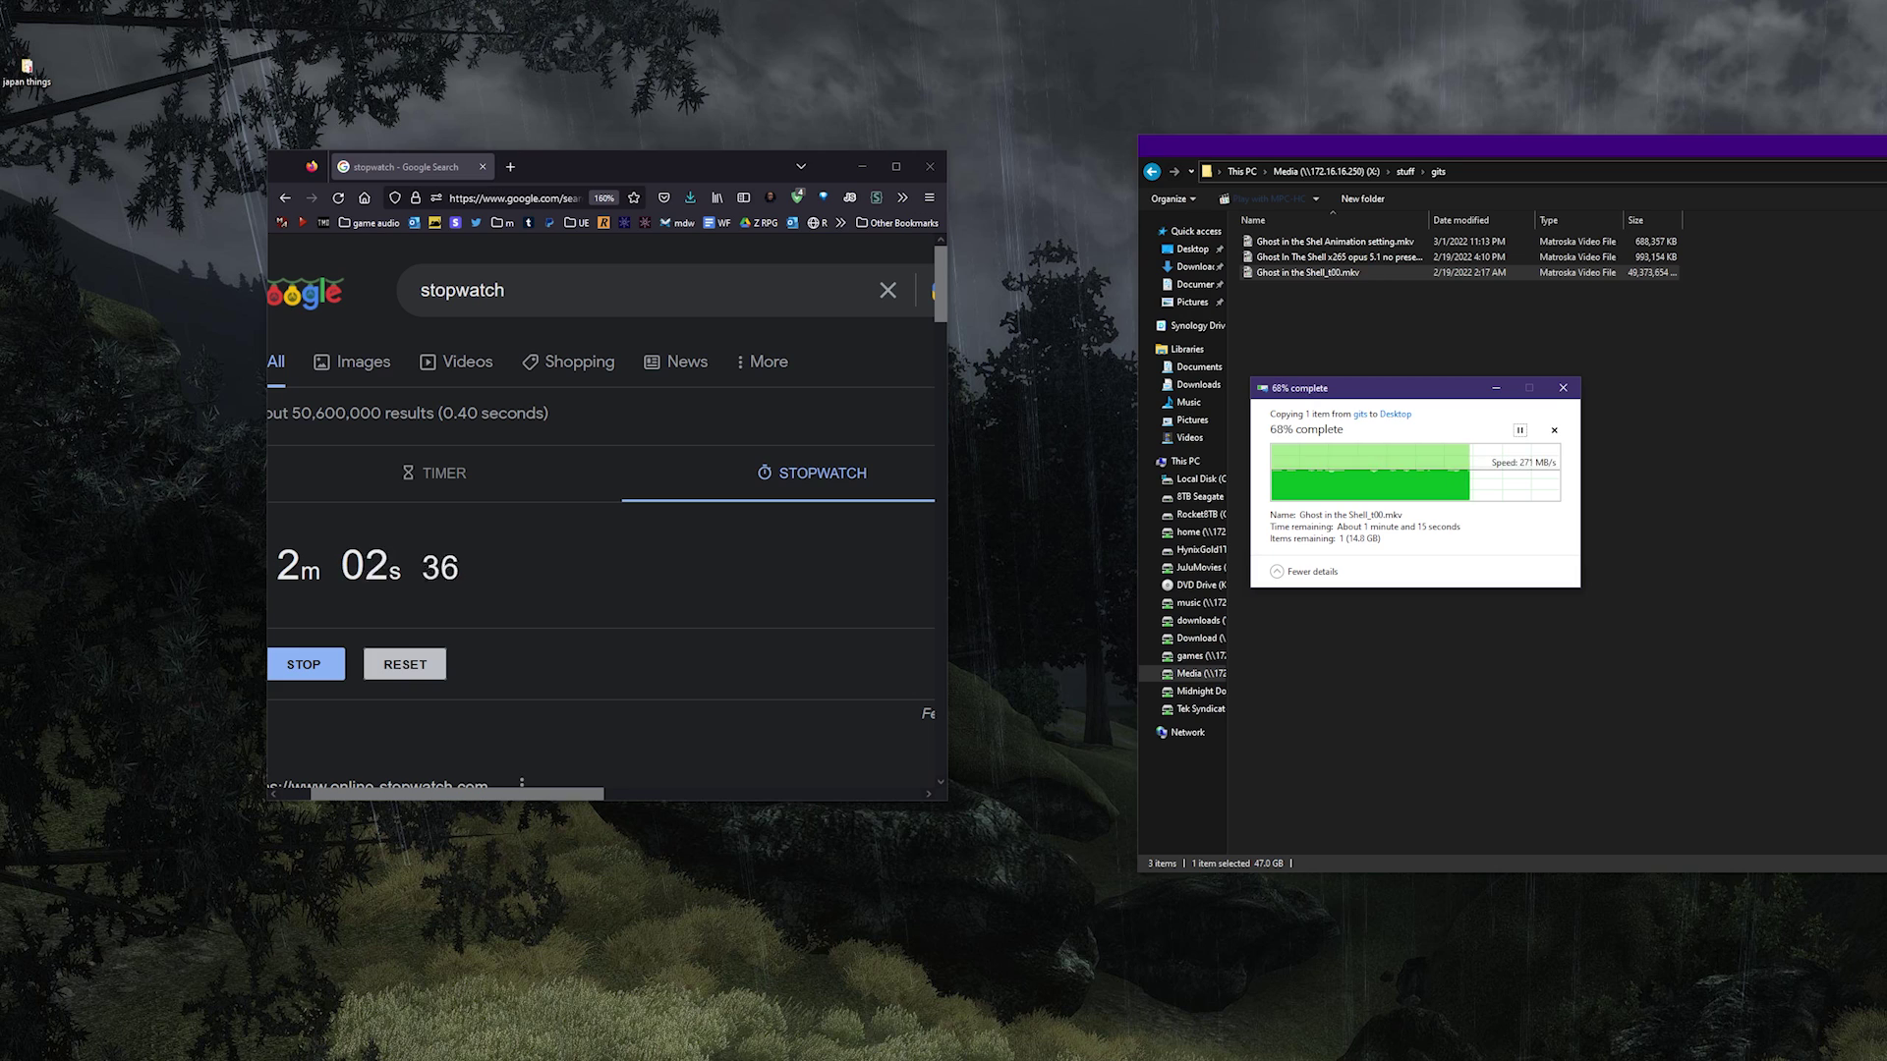
click(305, 665)
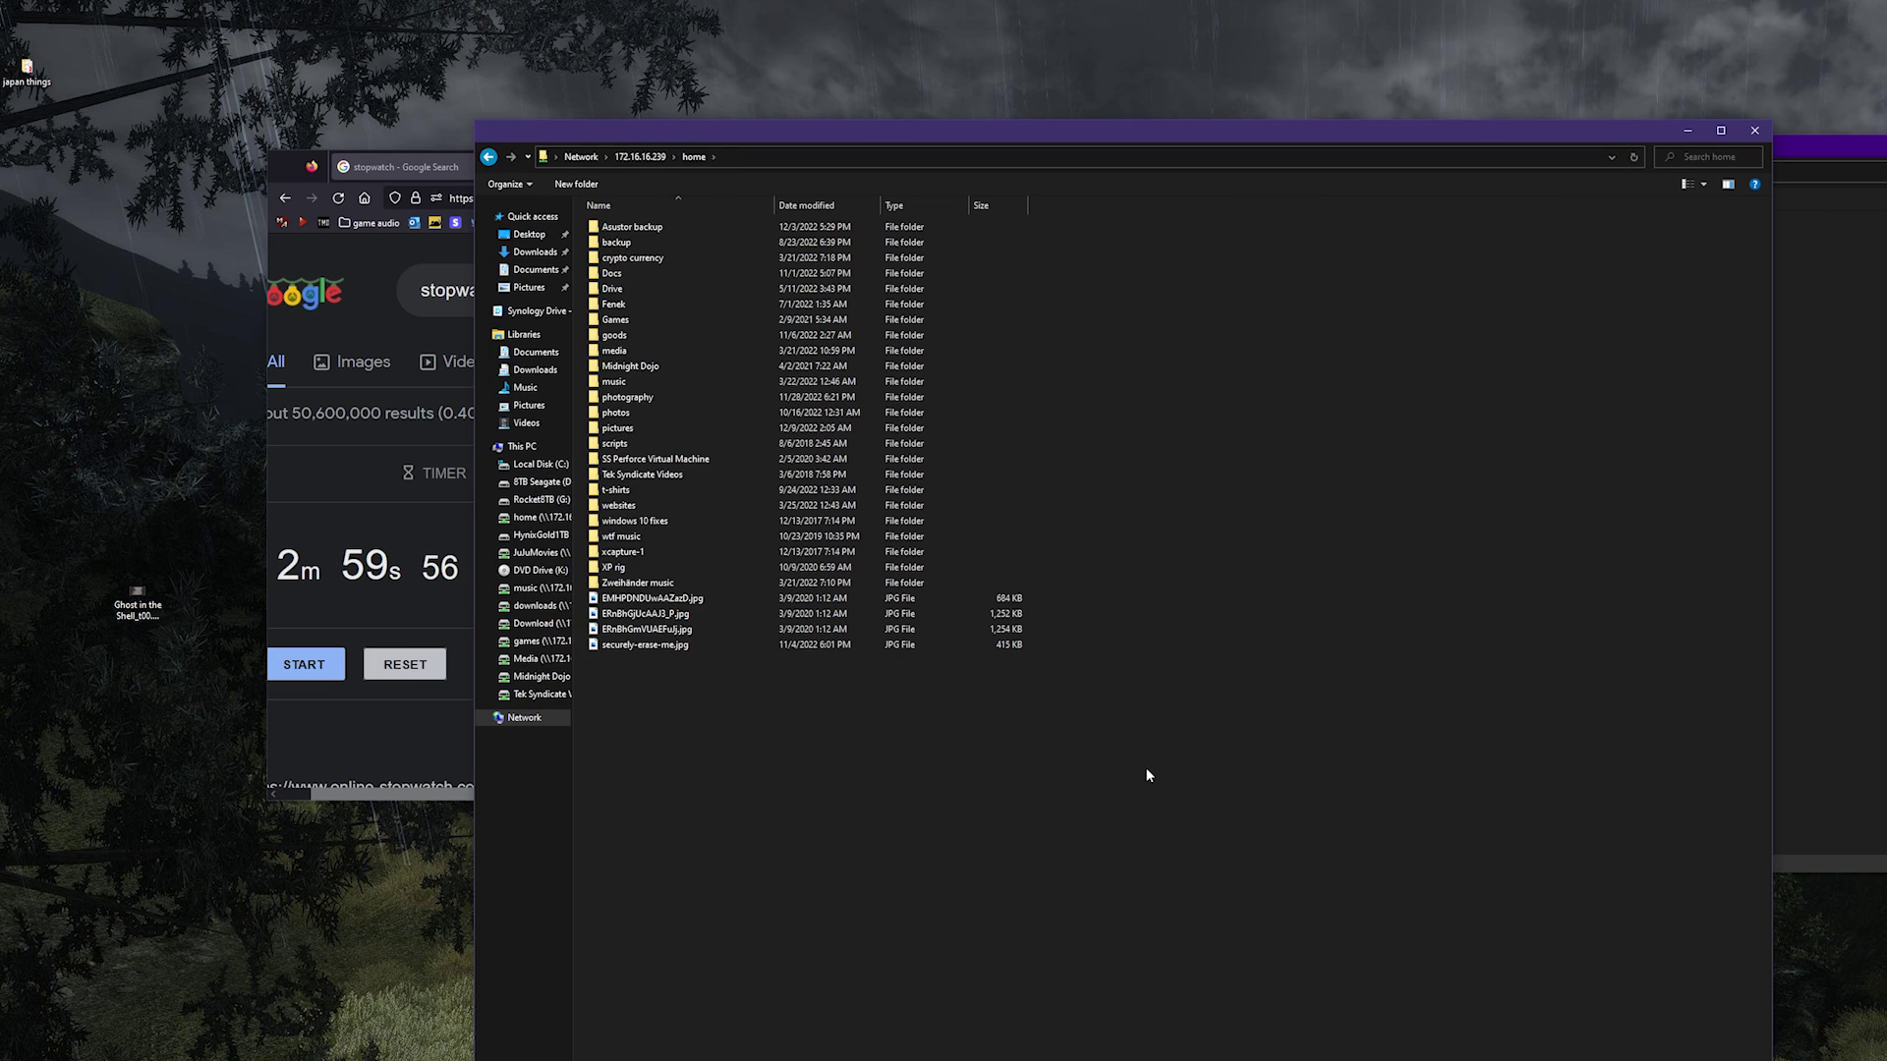
key(ctrl+shift+n)
text(gits)
key(Return)
key(Return)
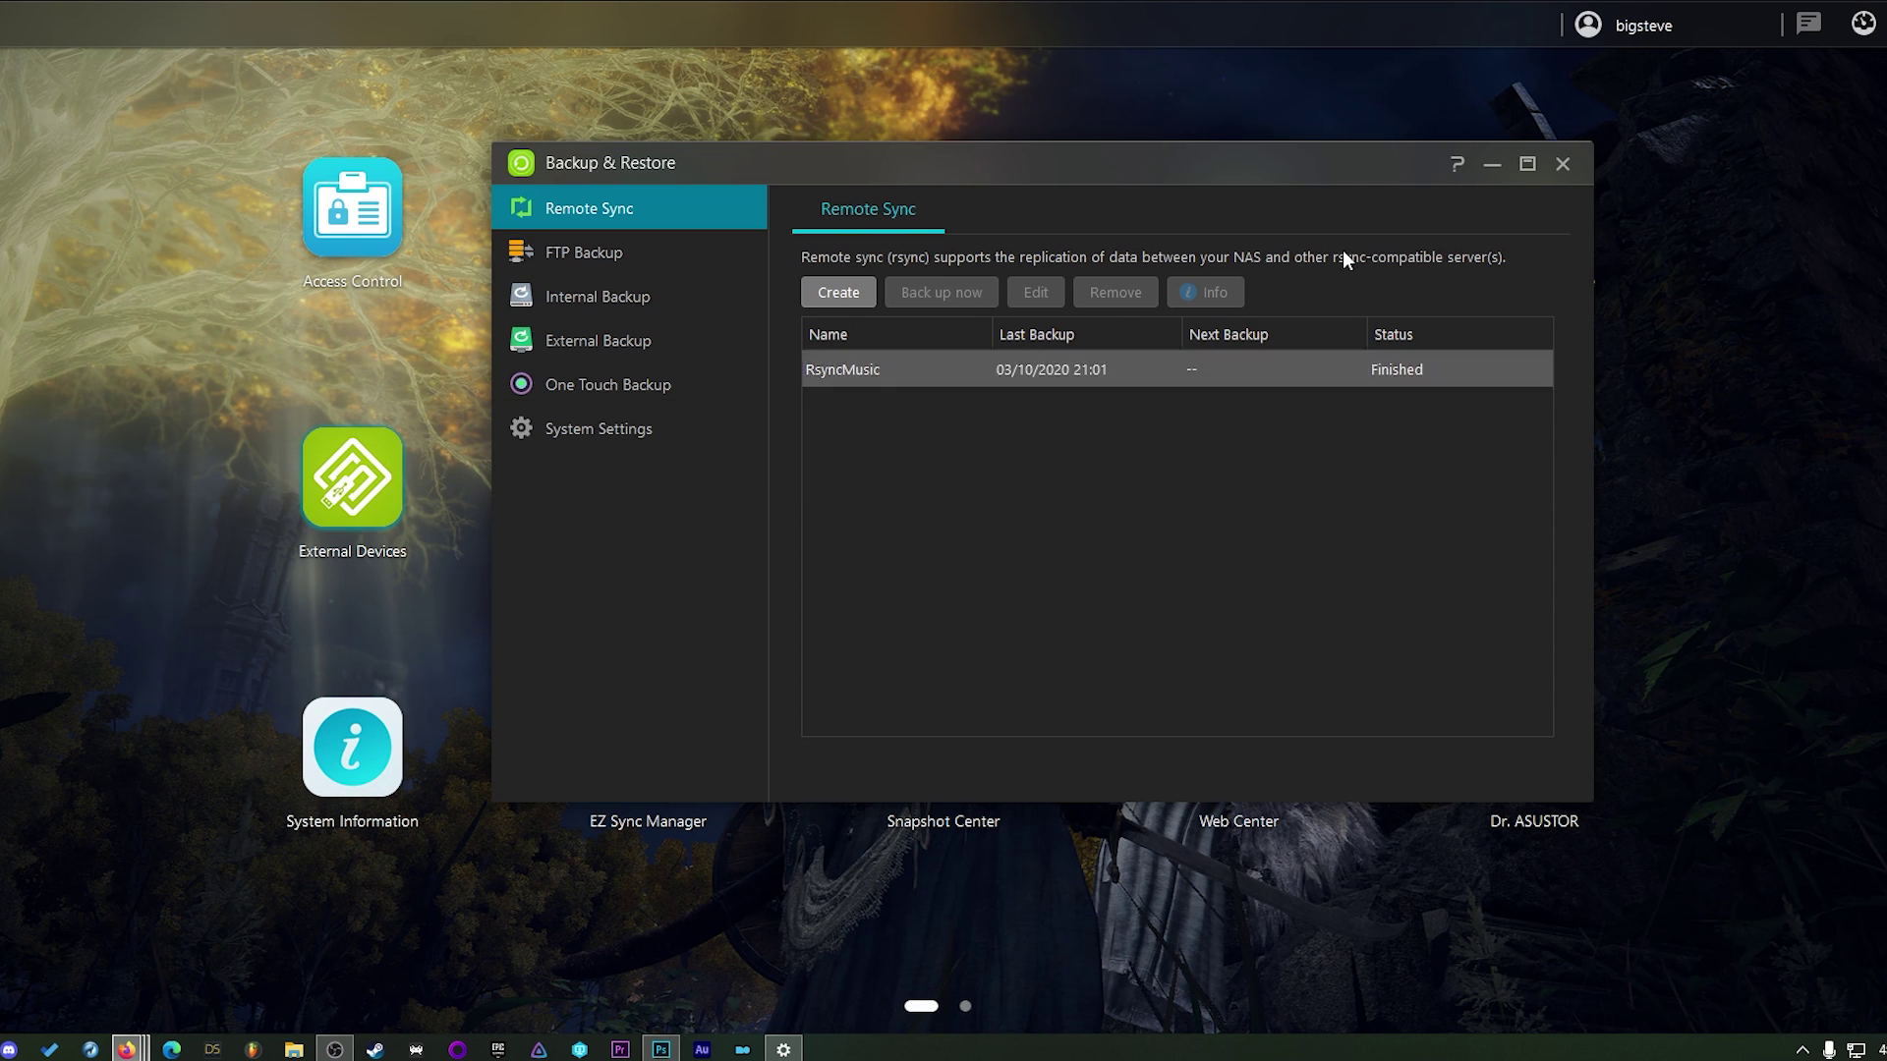
Step: Close Backup & Restore, view the Docker share's folders, then close File Explorer
click(1560, 164)
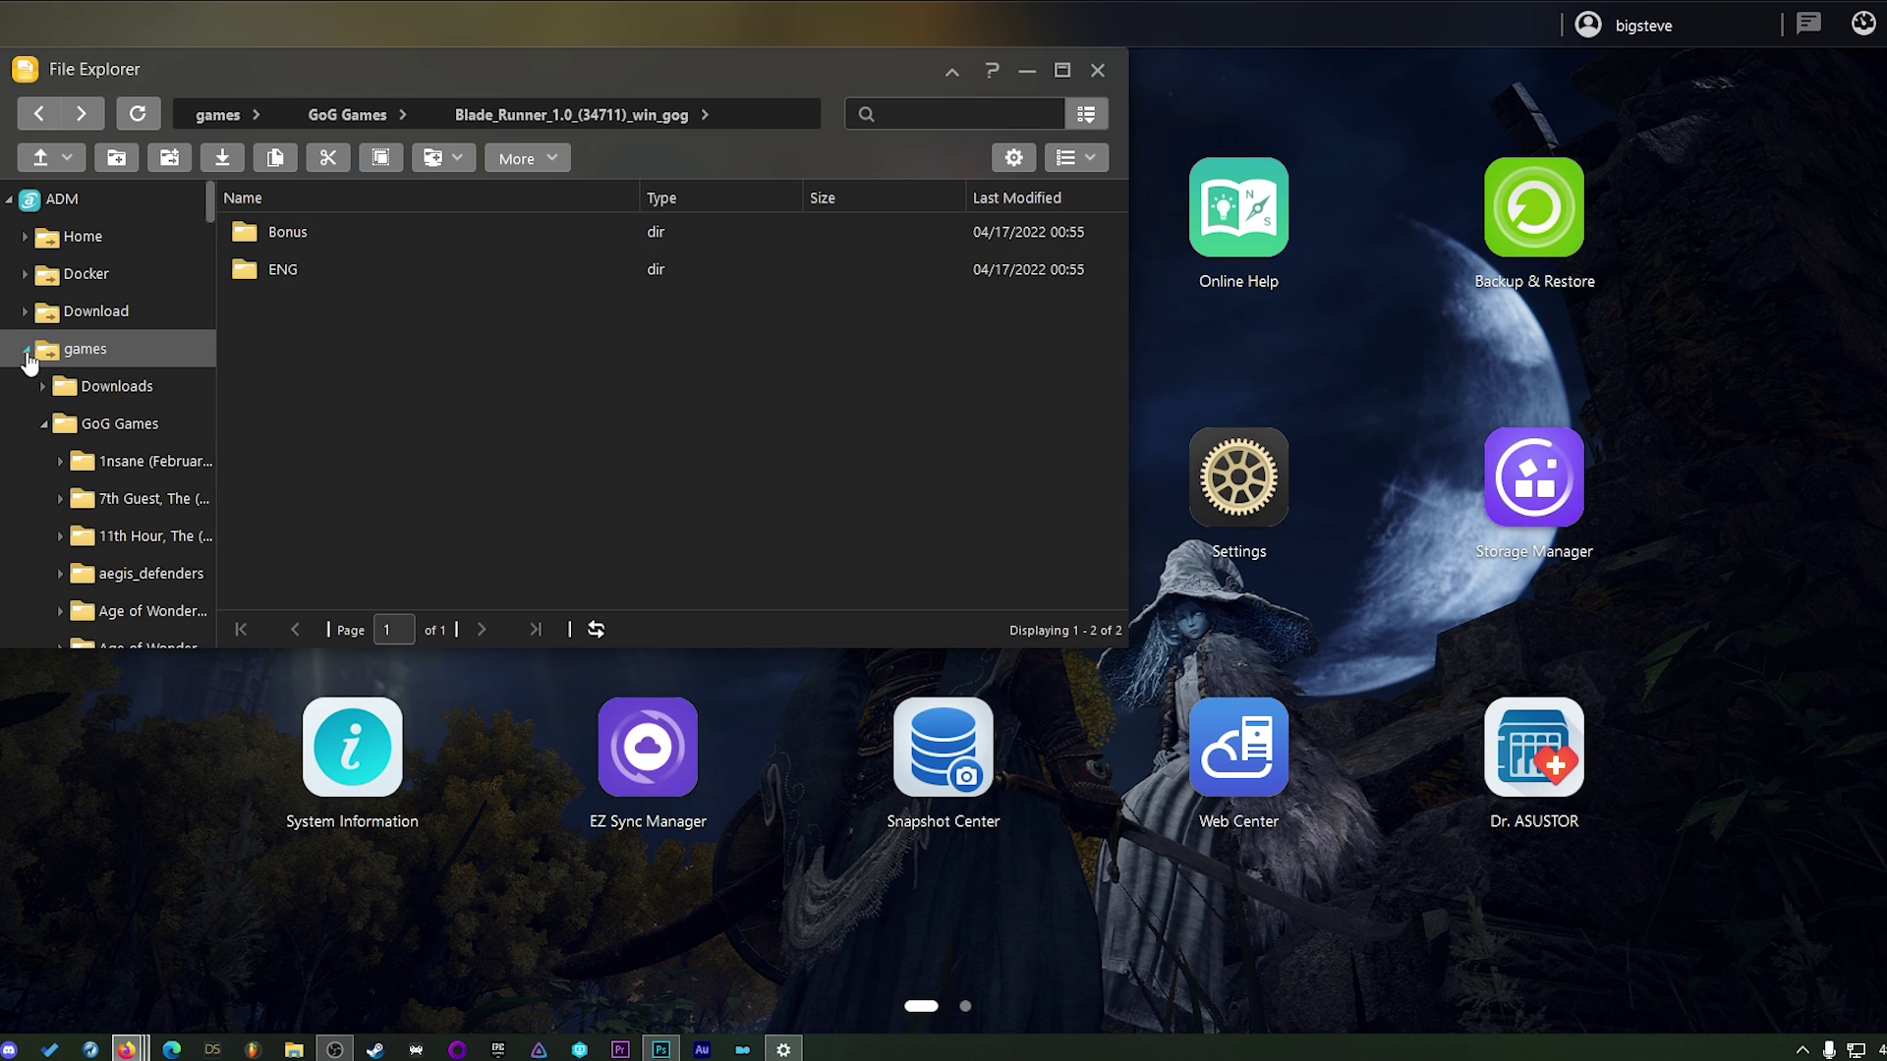
click(26, 350)
click(86, 273)
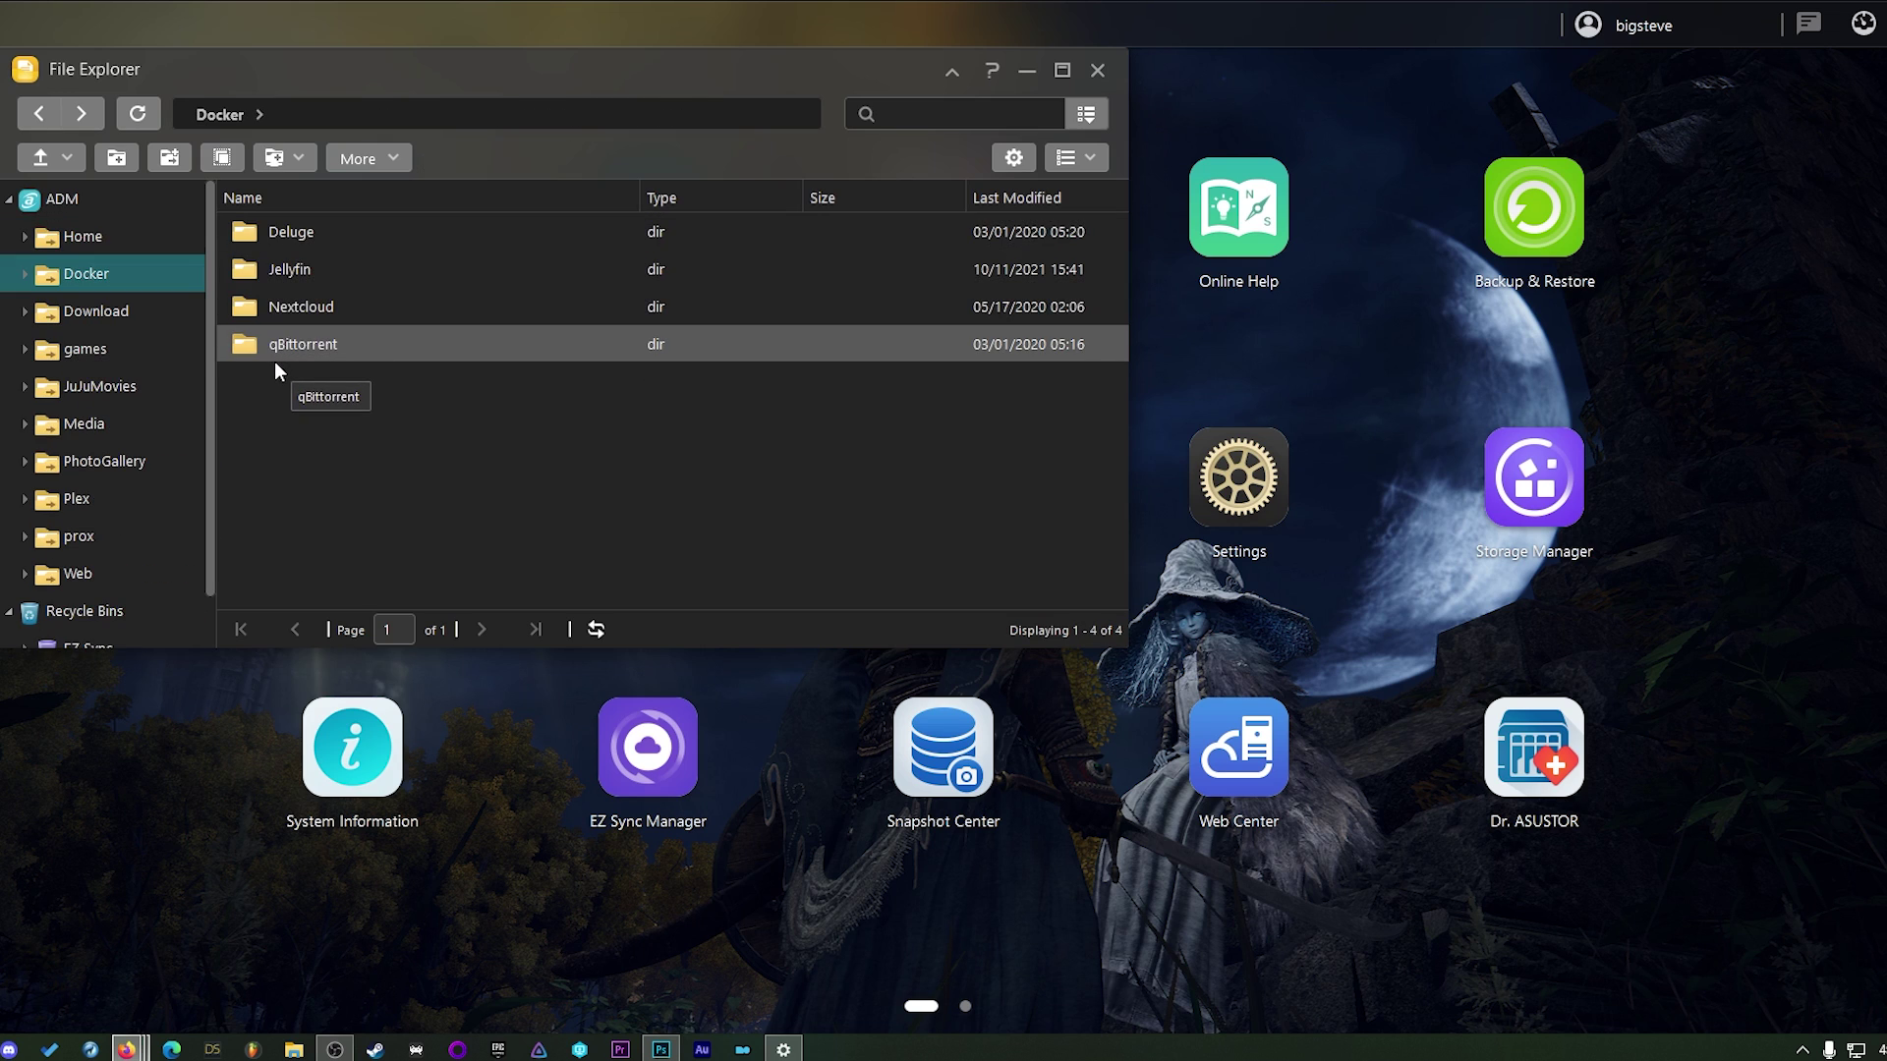
click(1097, 70)
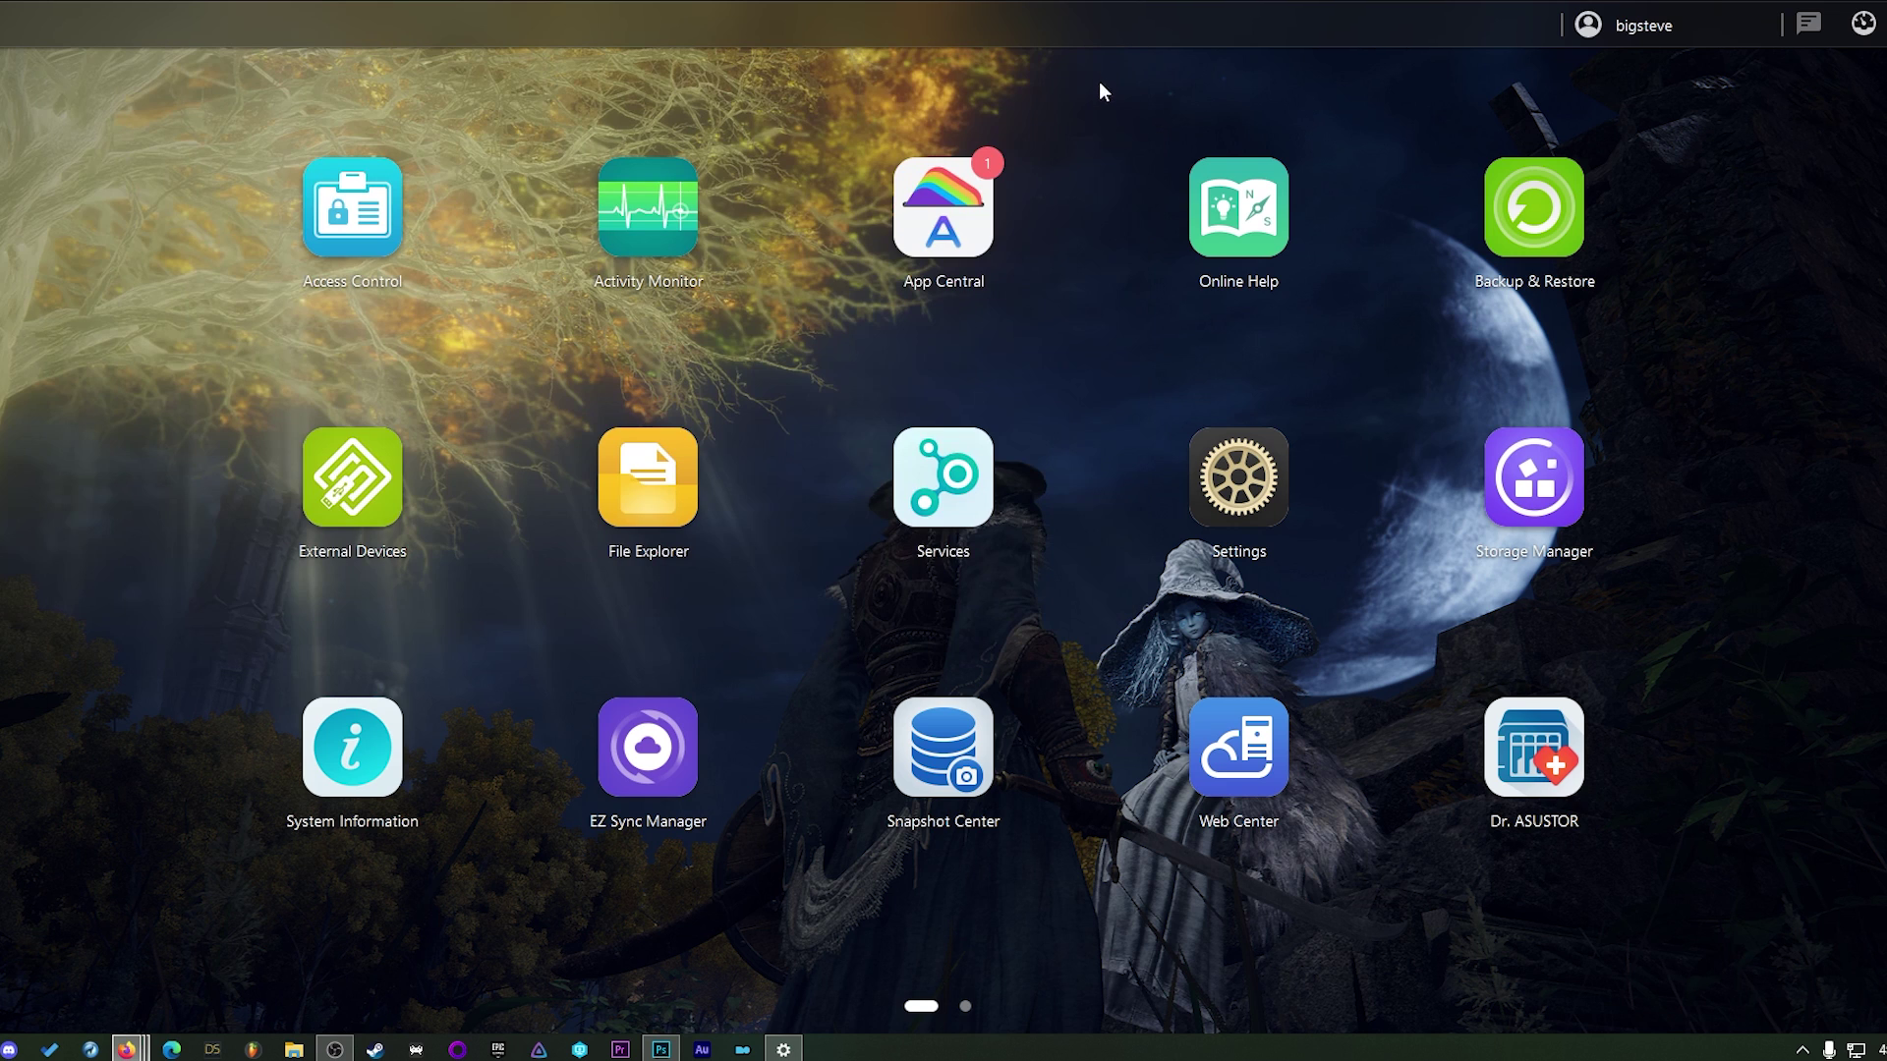
click(961, 222)
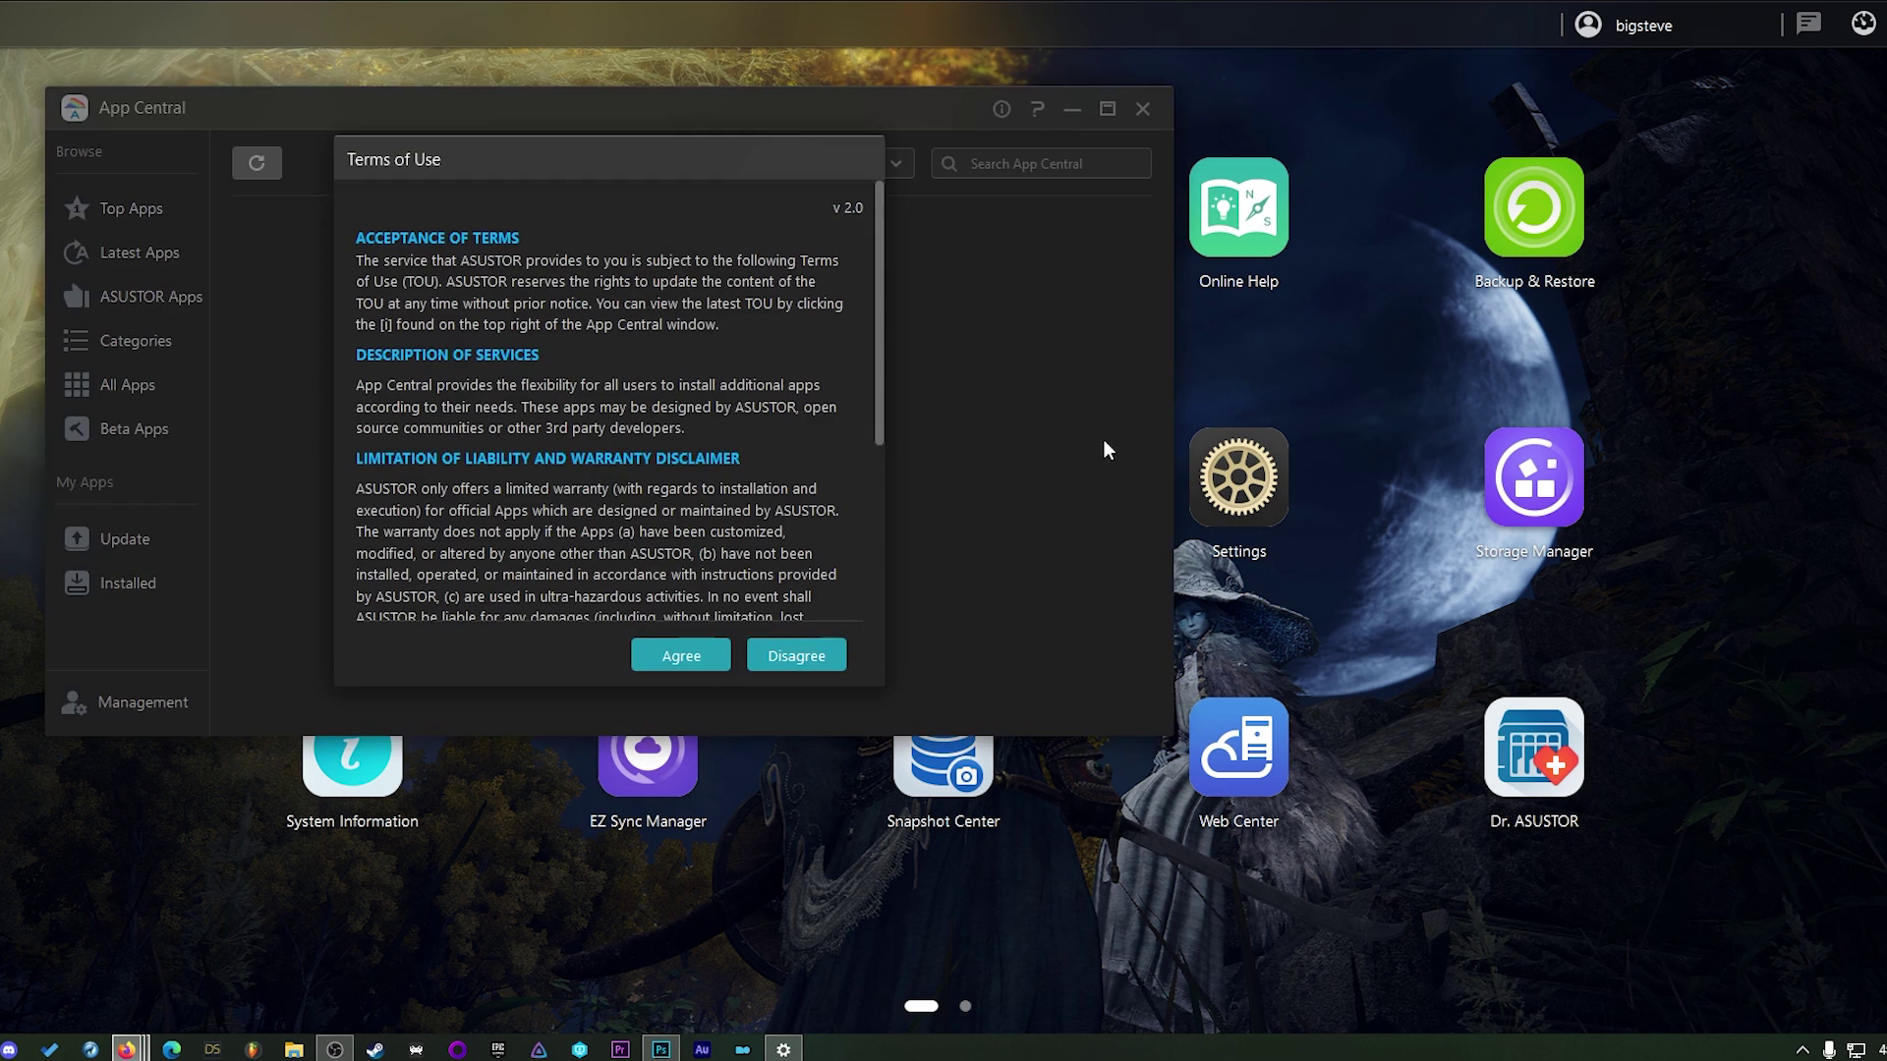
click(697, 667)
click(128, 583)
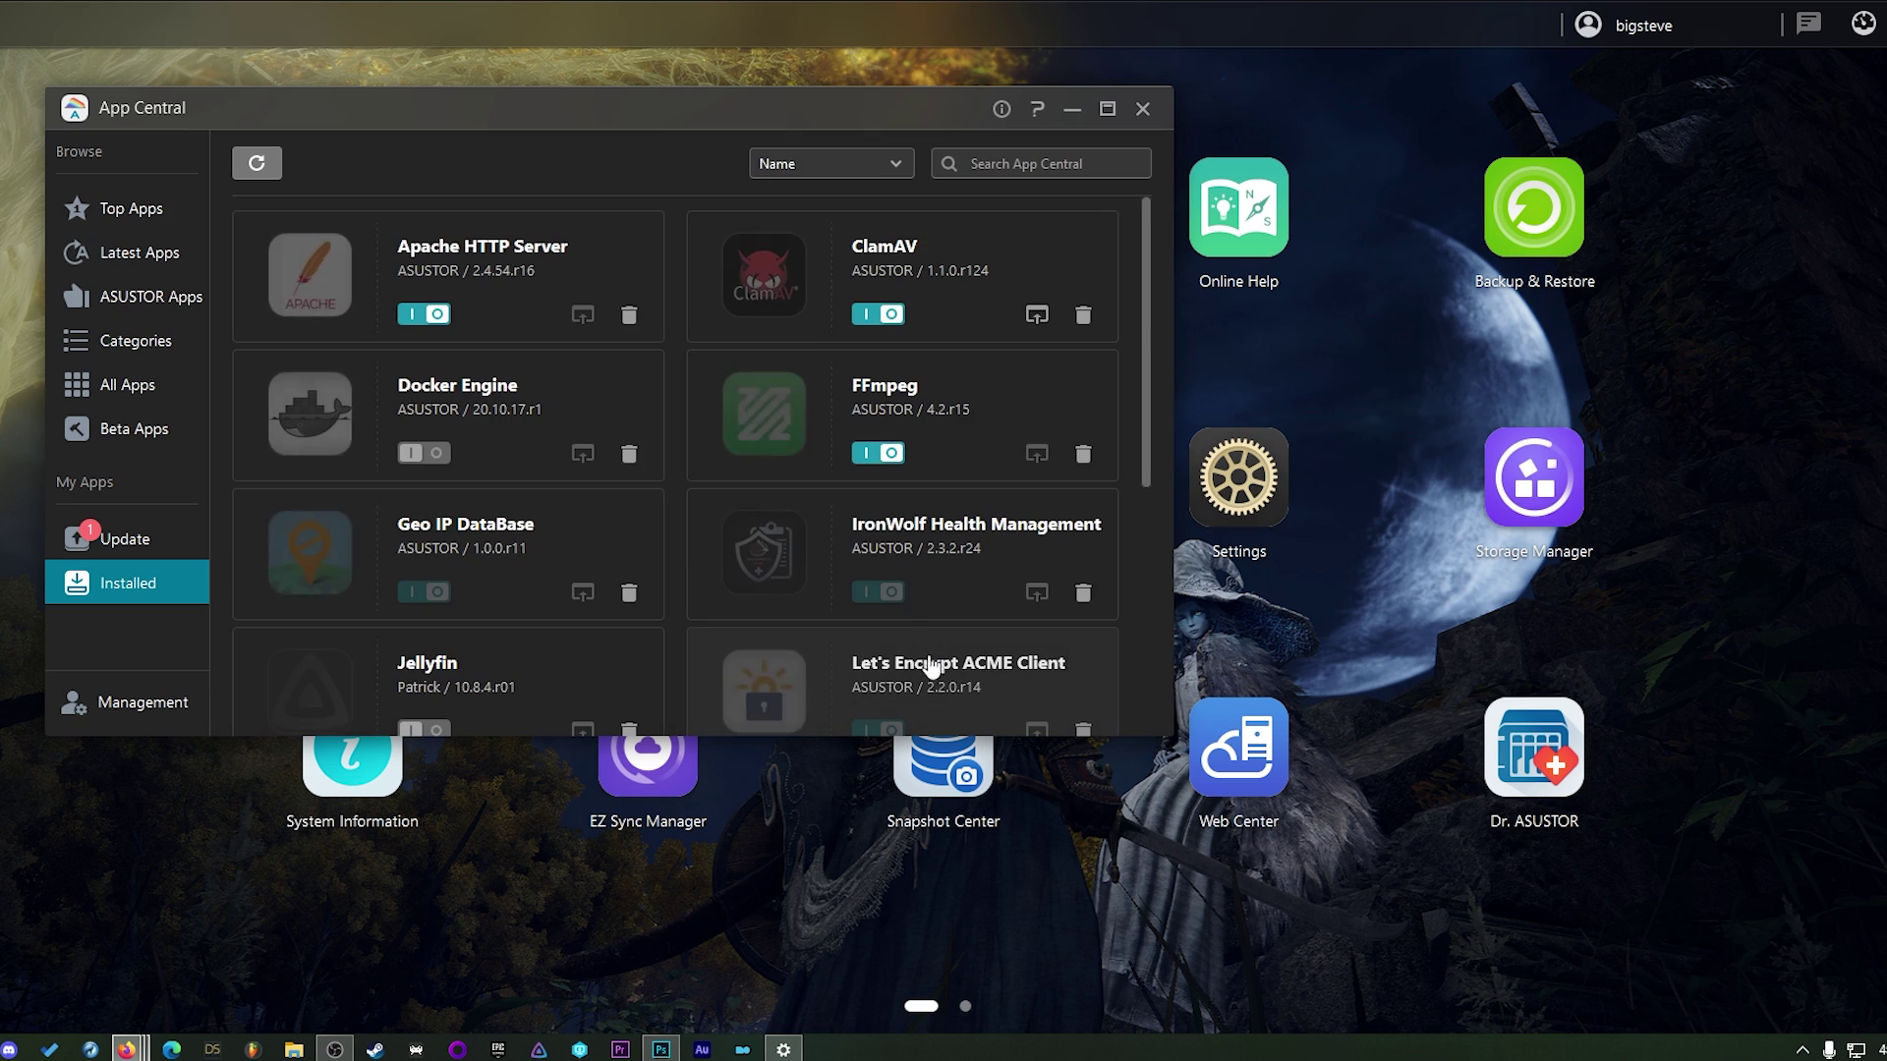
scroll(932, 667, down, 5)
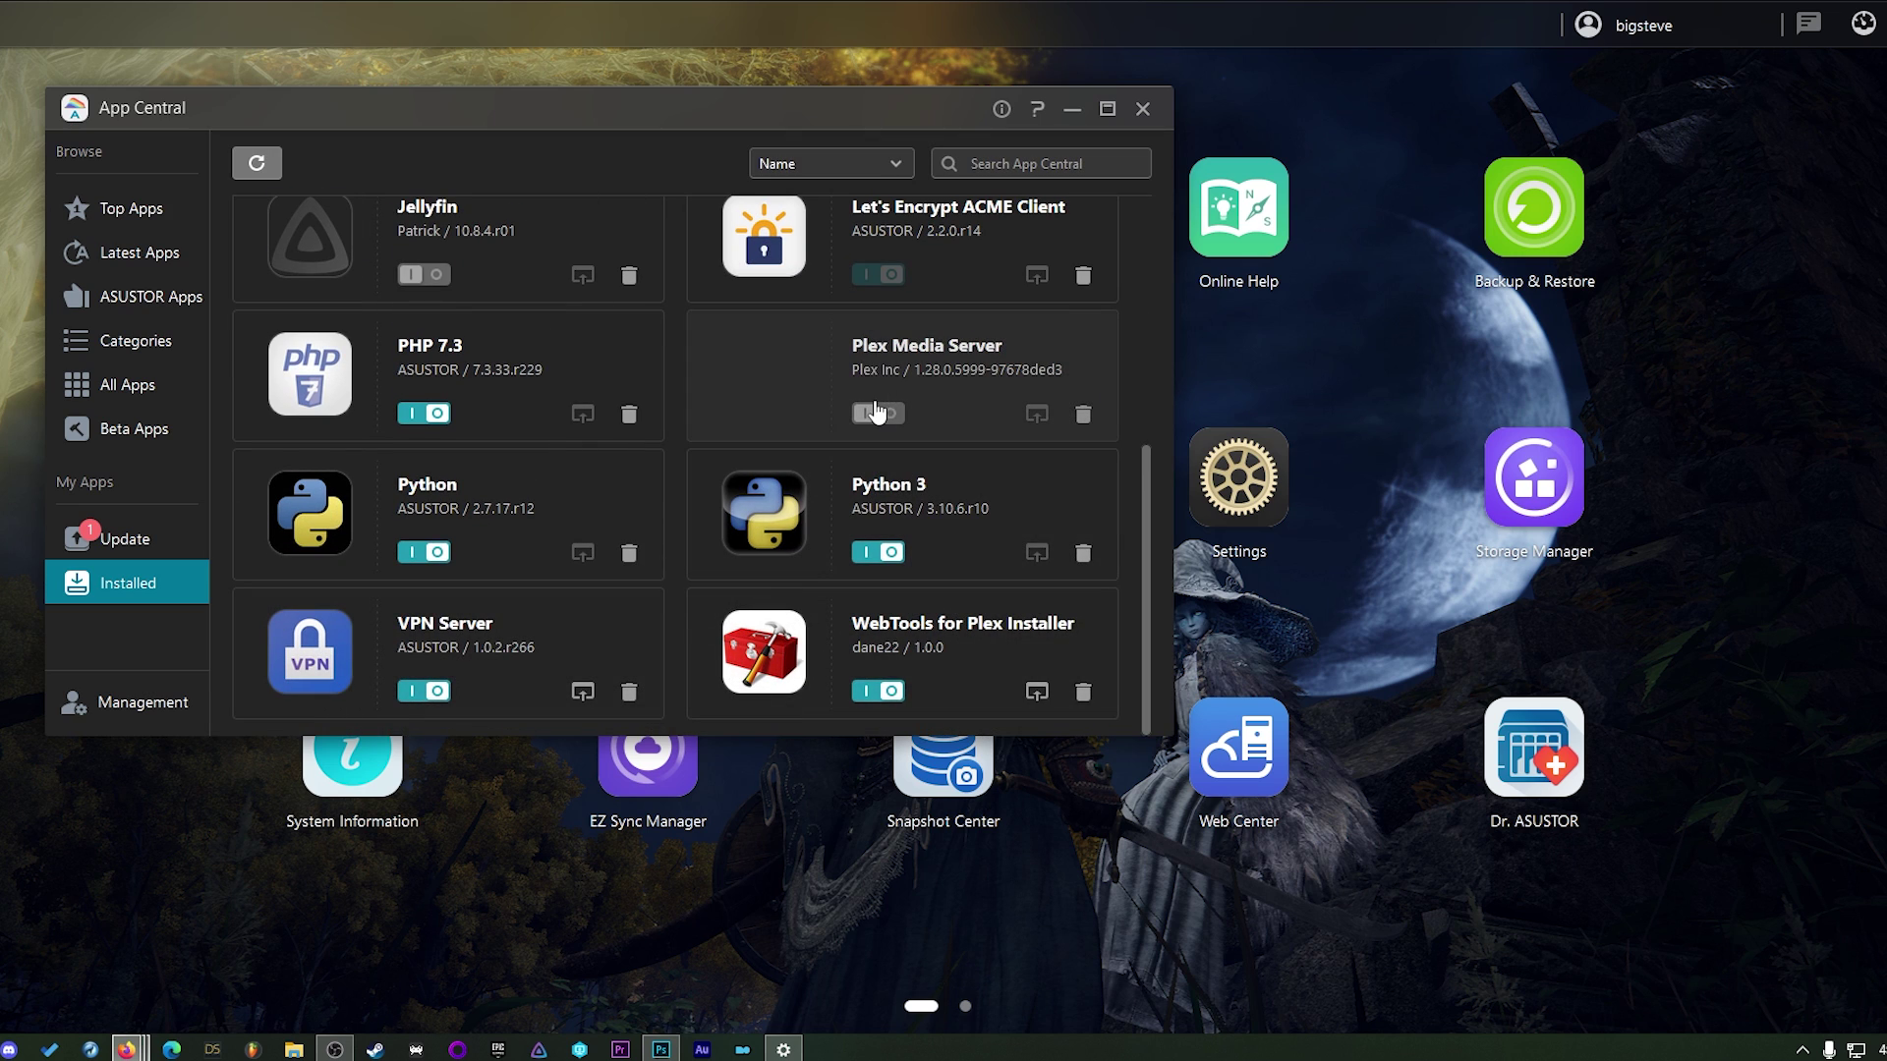
scroll(591, 357, up, 1)
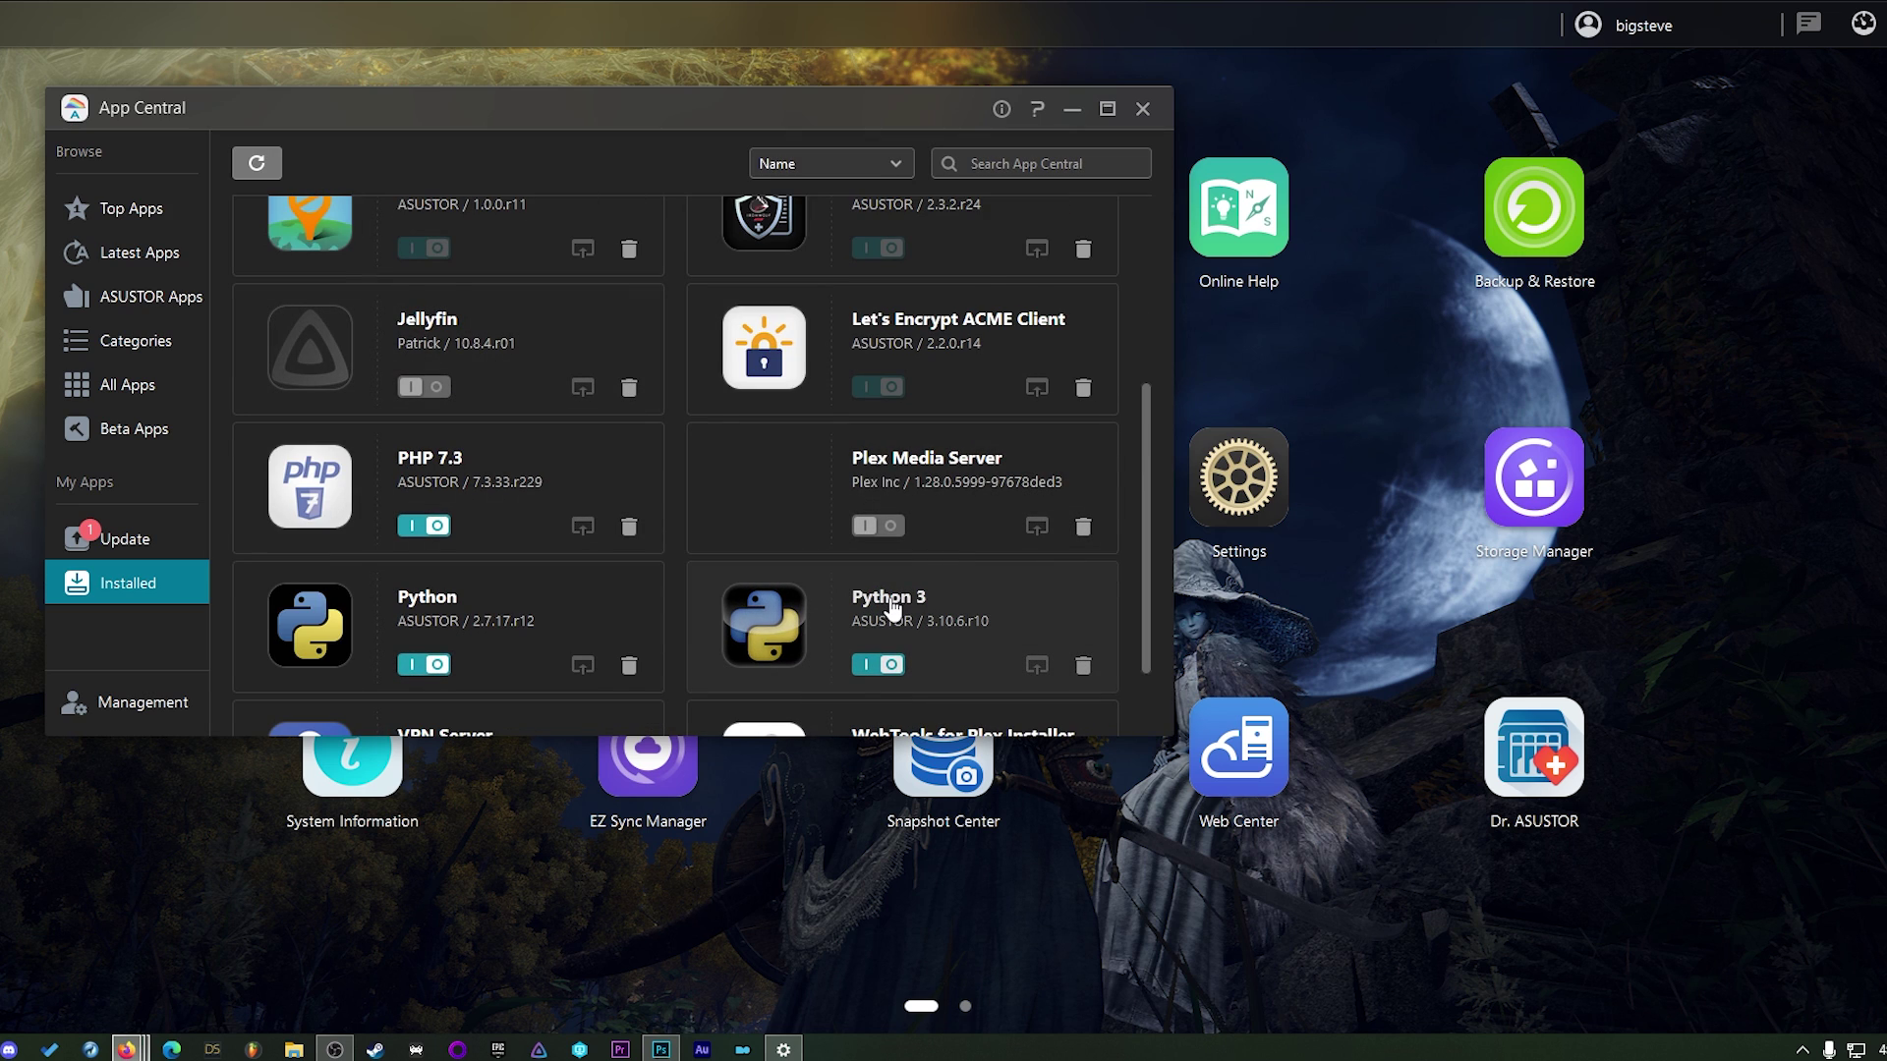
scroll(470, 597, up, 1)
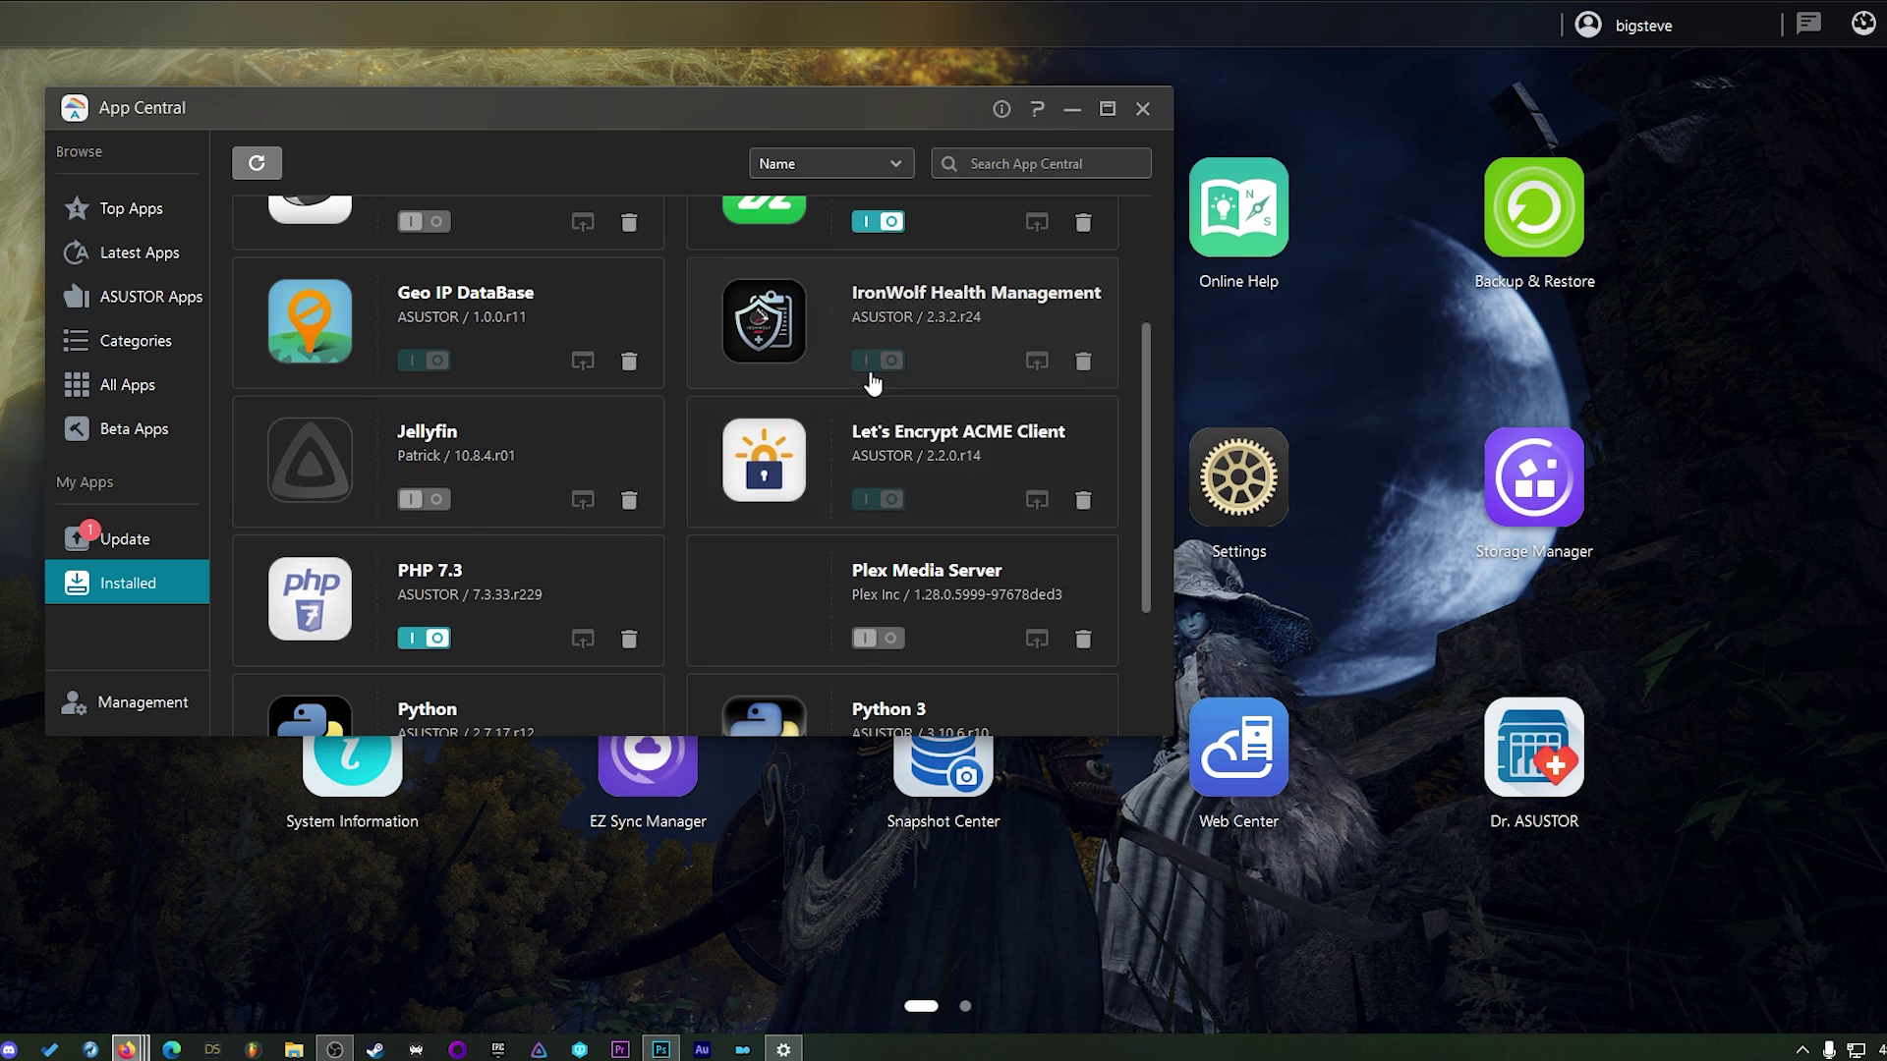
scroll(786, 423, up, 2)
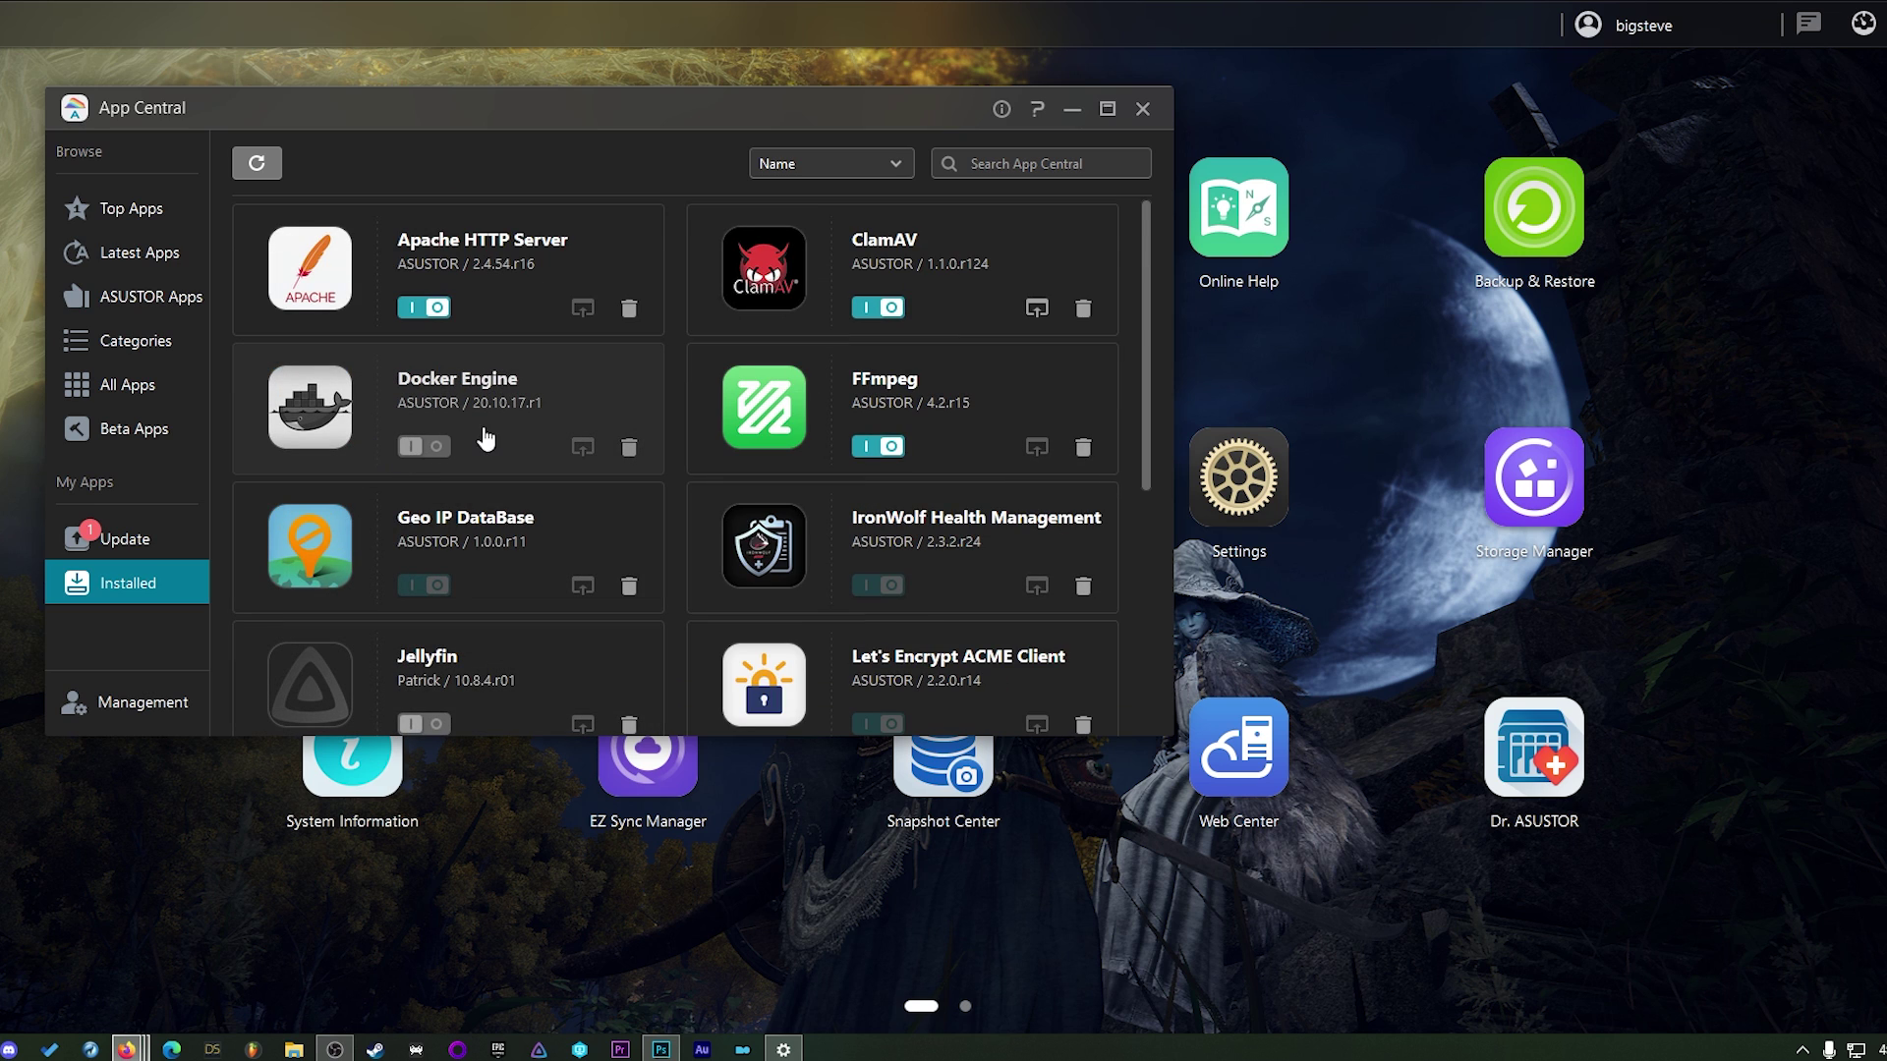
scroll(464, 444, down, 2)
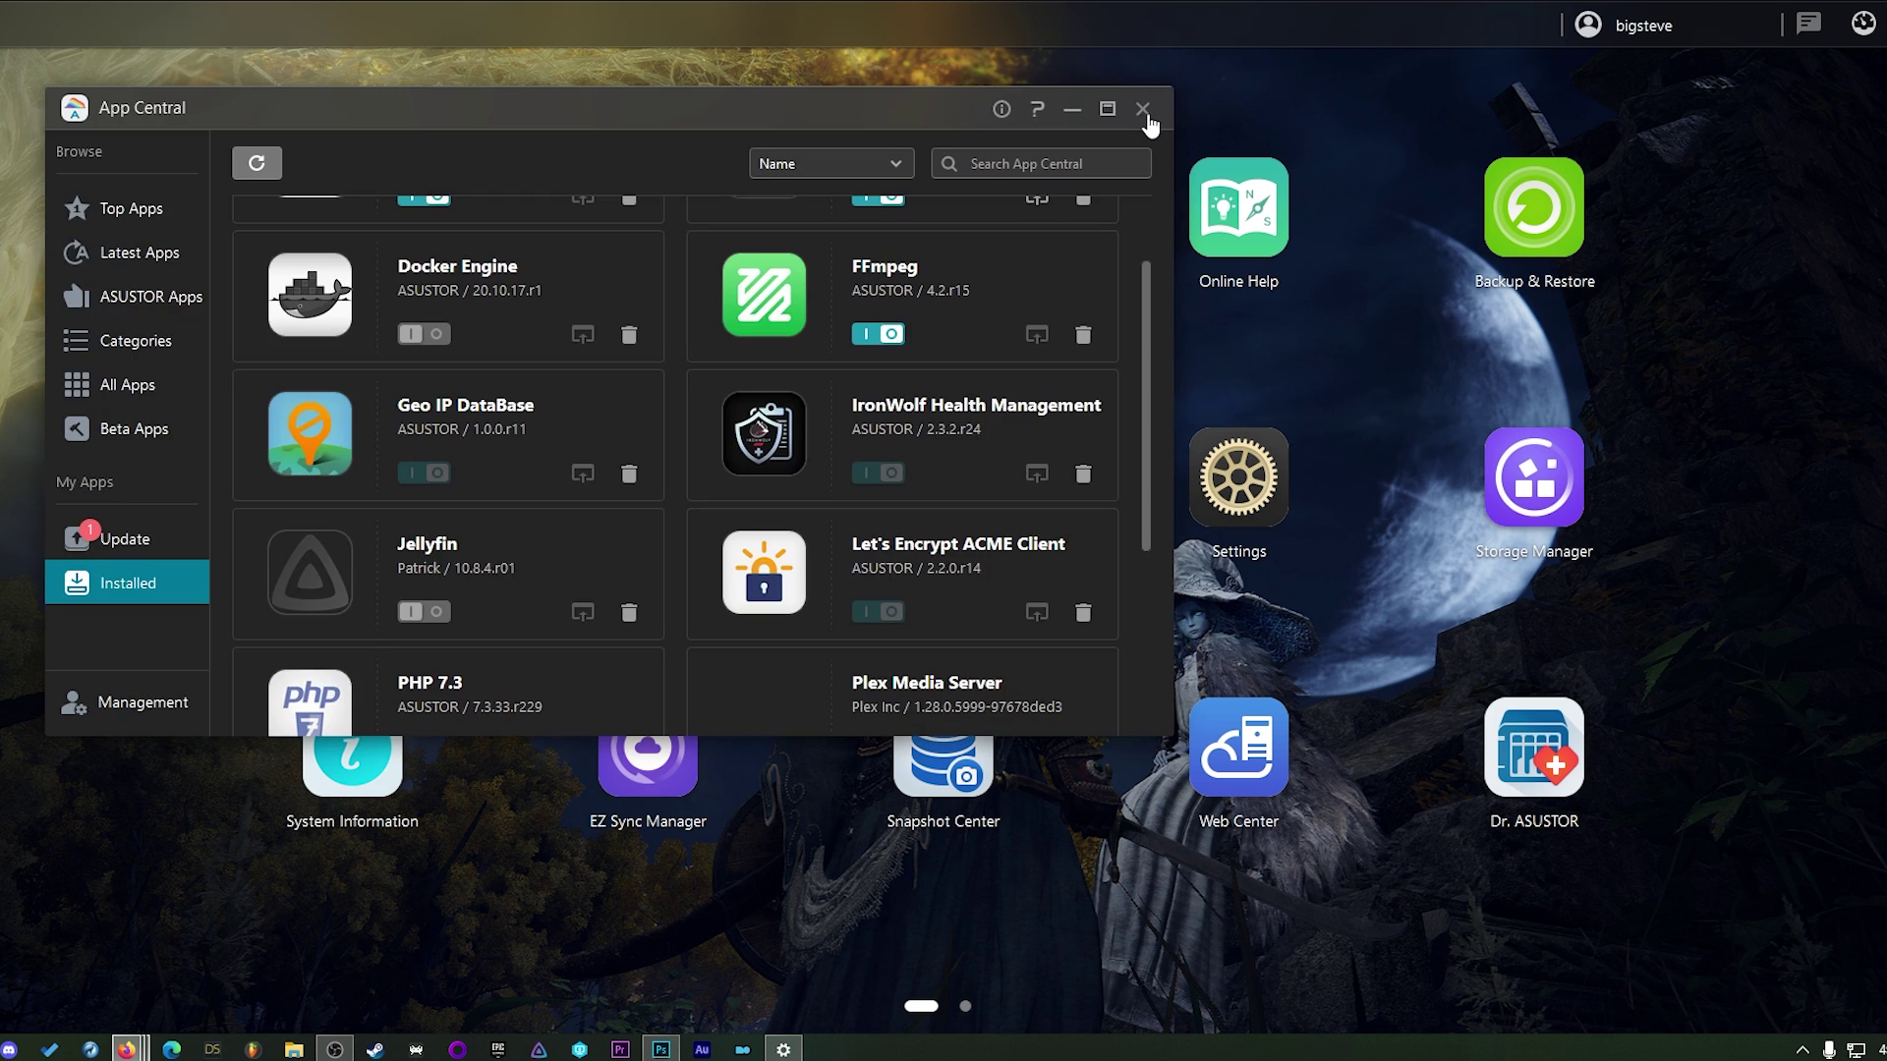
click(1143, 110)
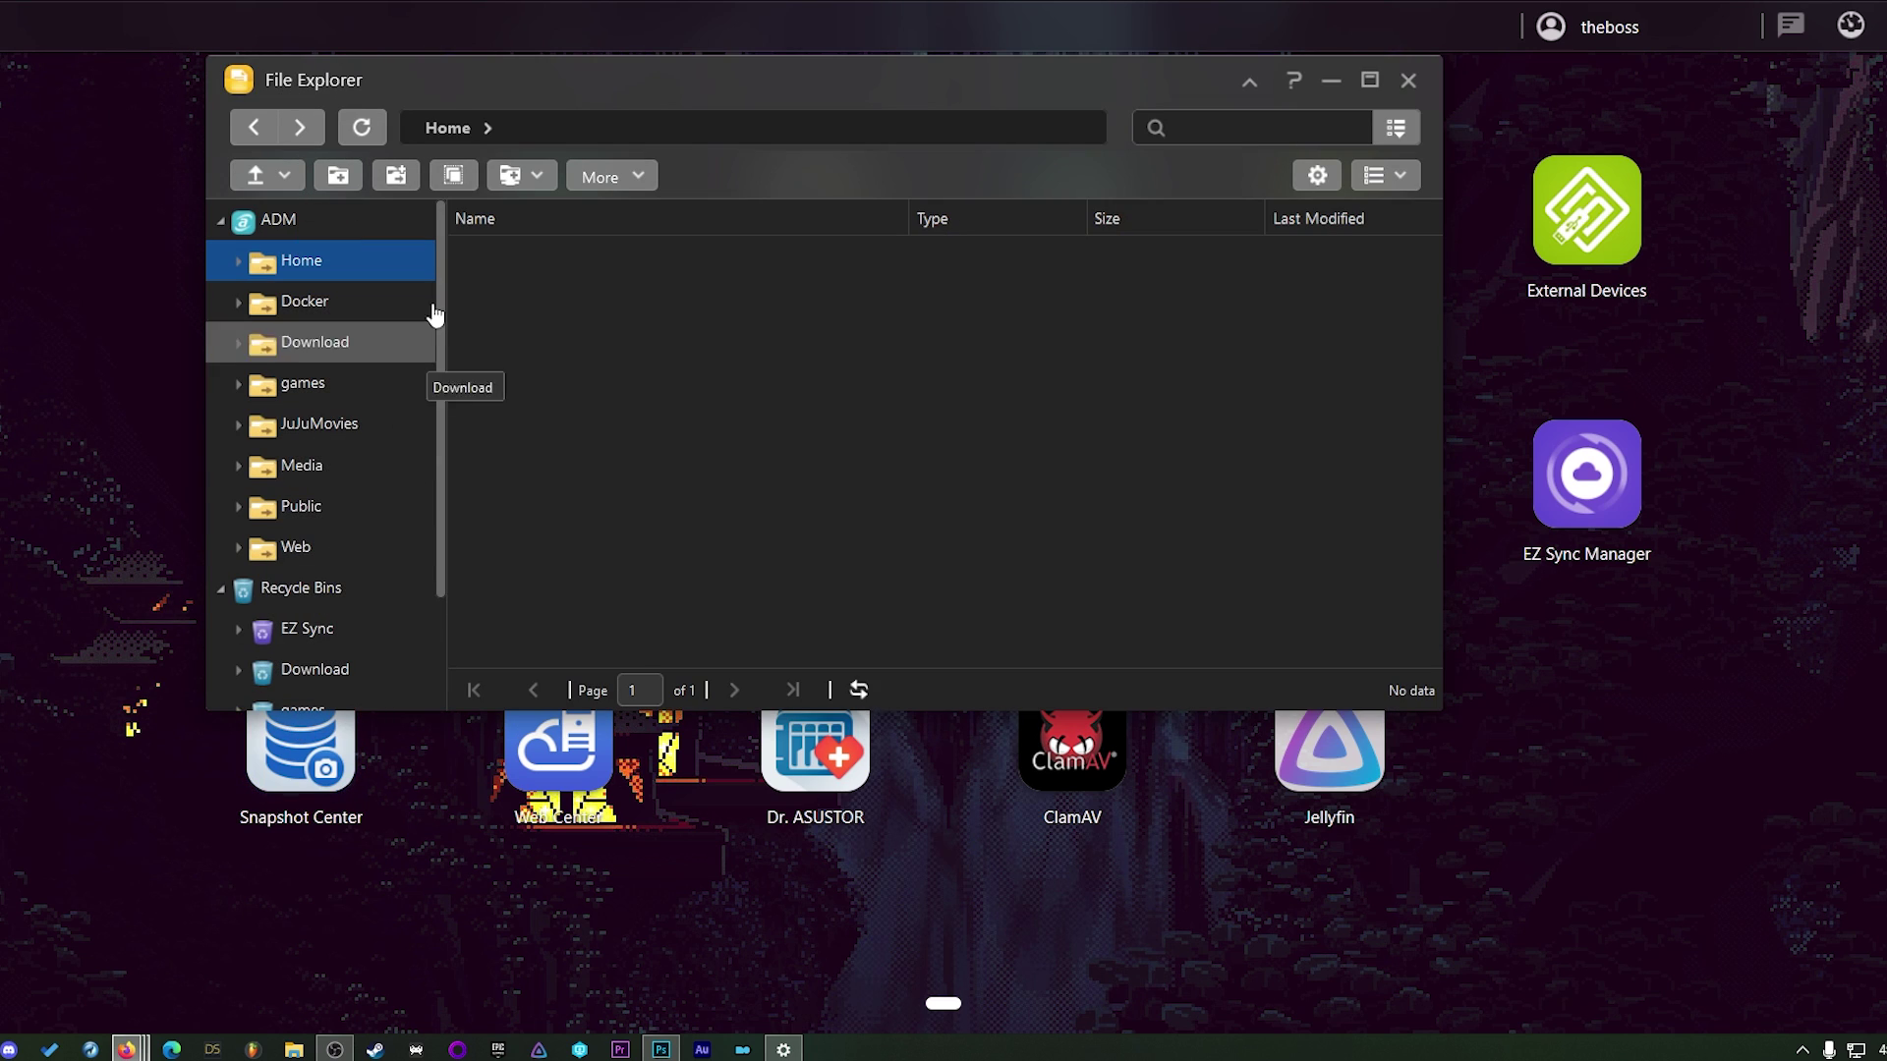
Step: Browse the Docker share and Home folder, then bring up Shared Folders management
click(292, 303)
click(290, 260)
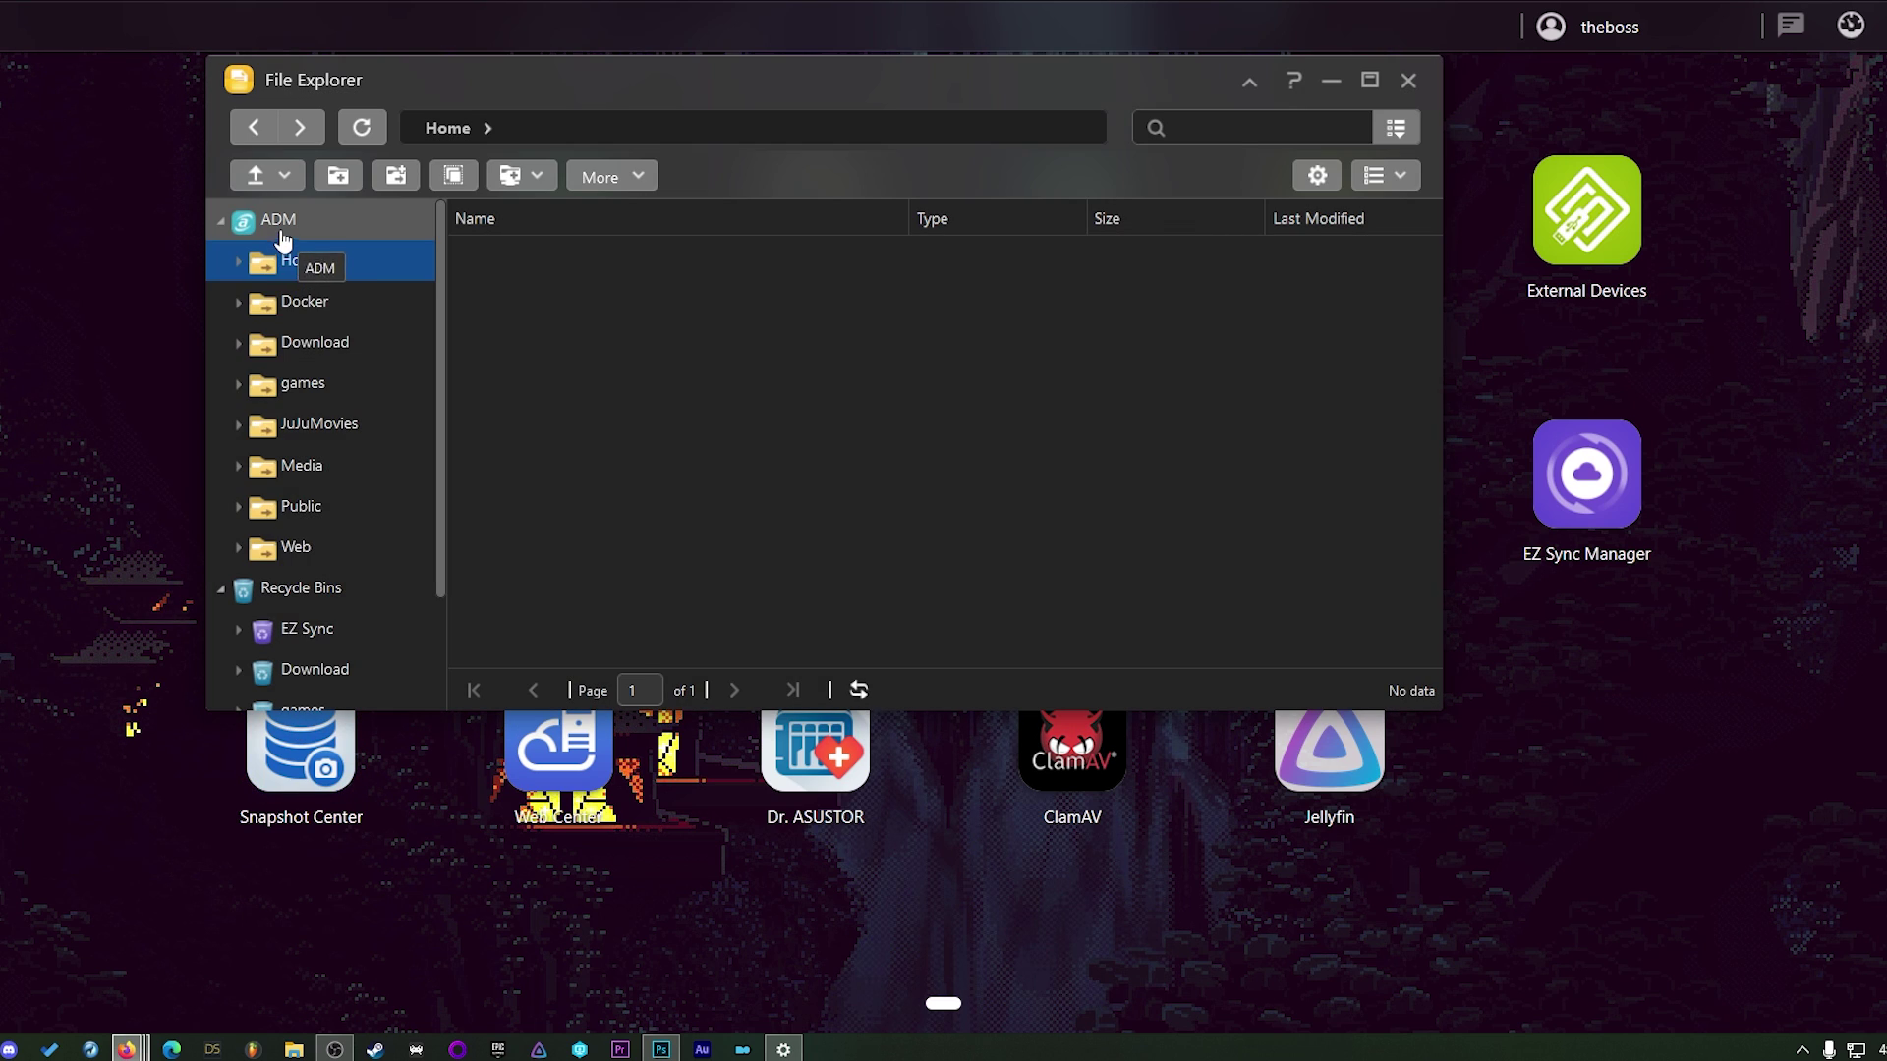
click(405, 183)
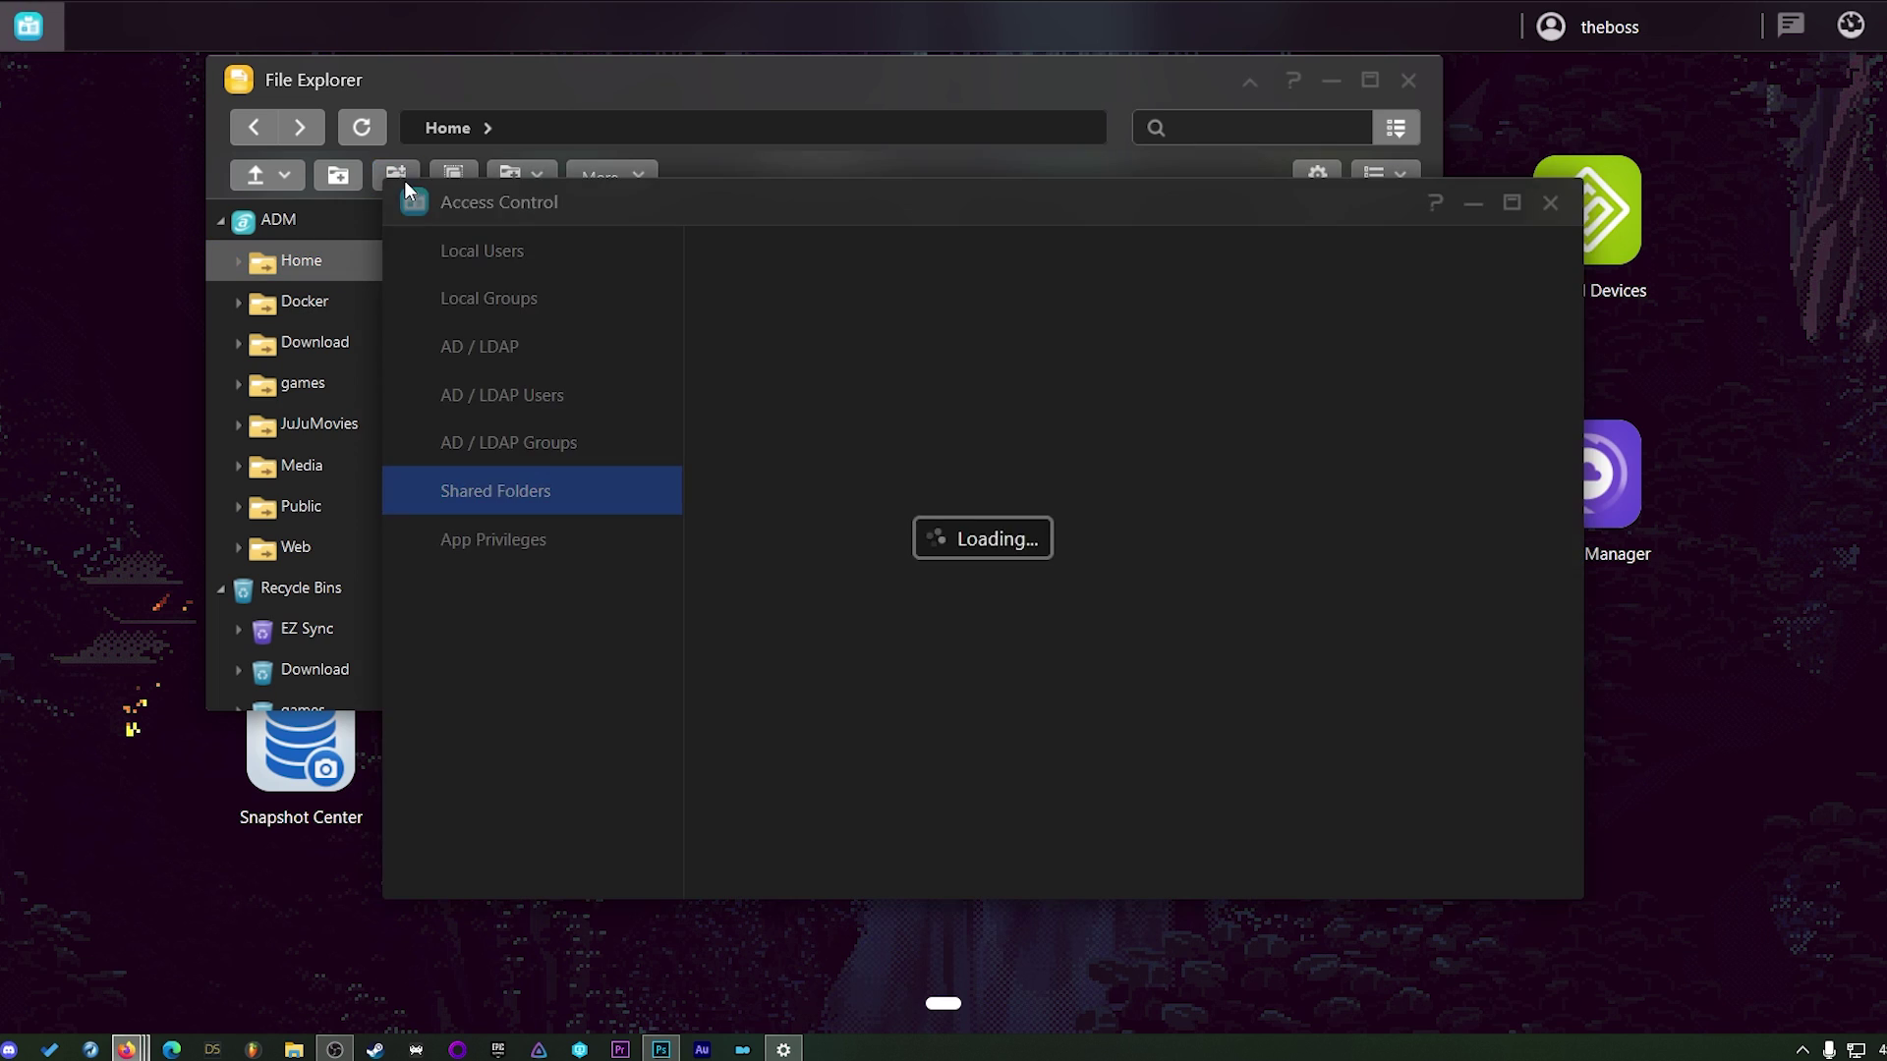
drag(661, 199, 510, 135)
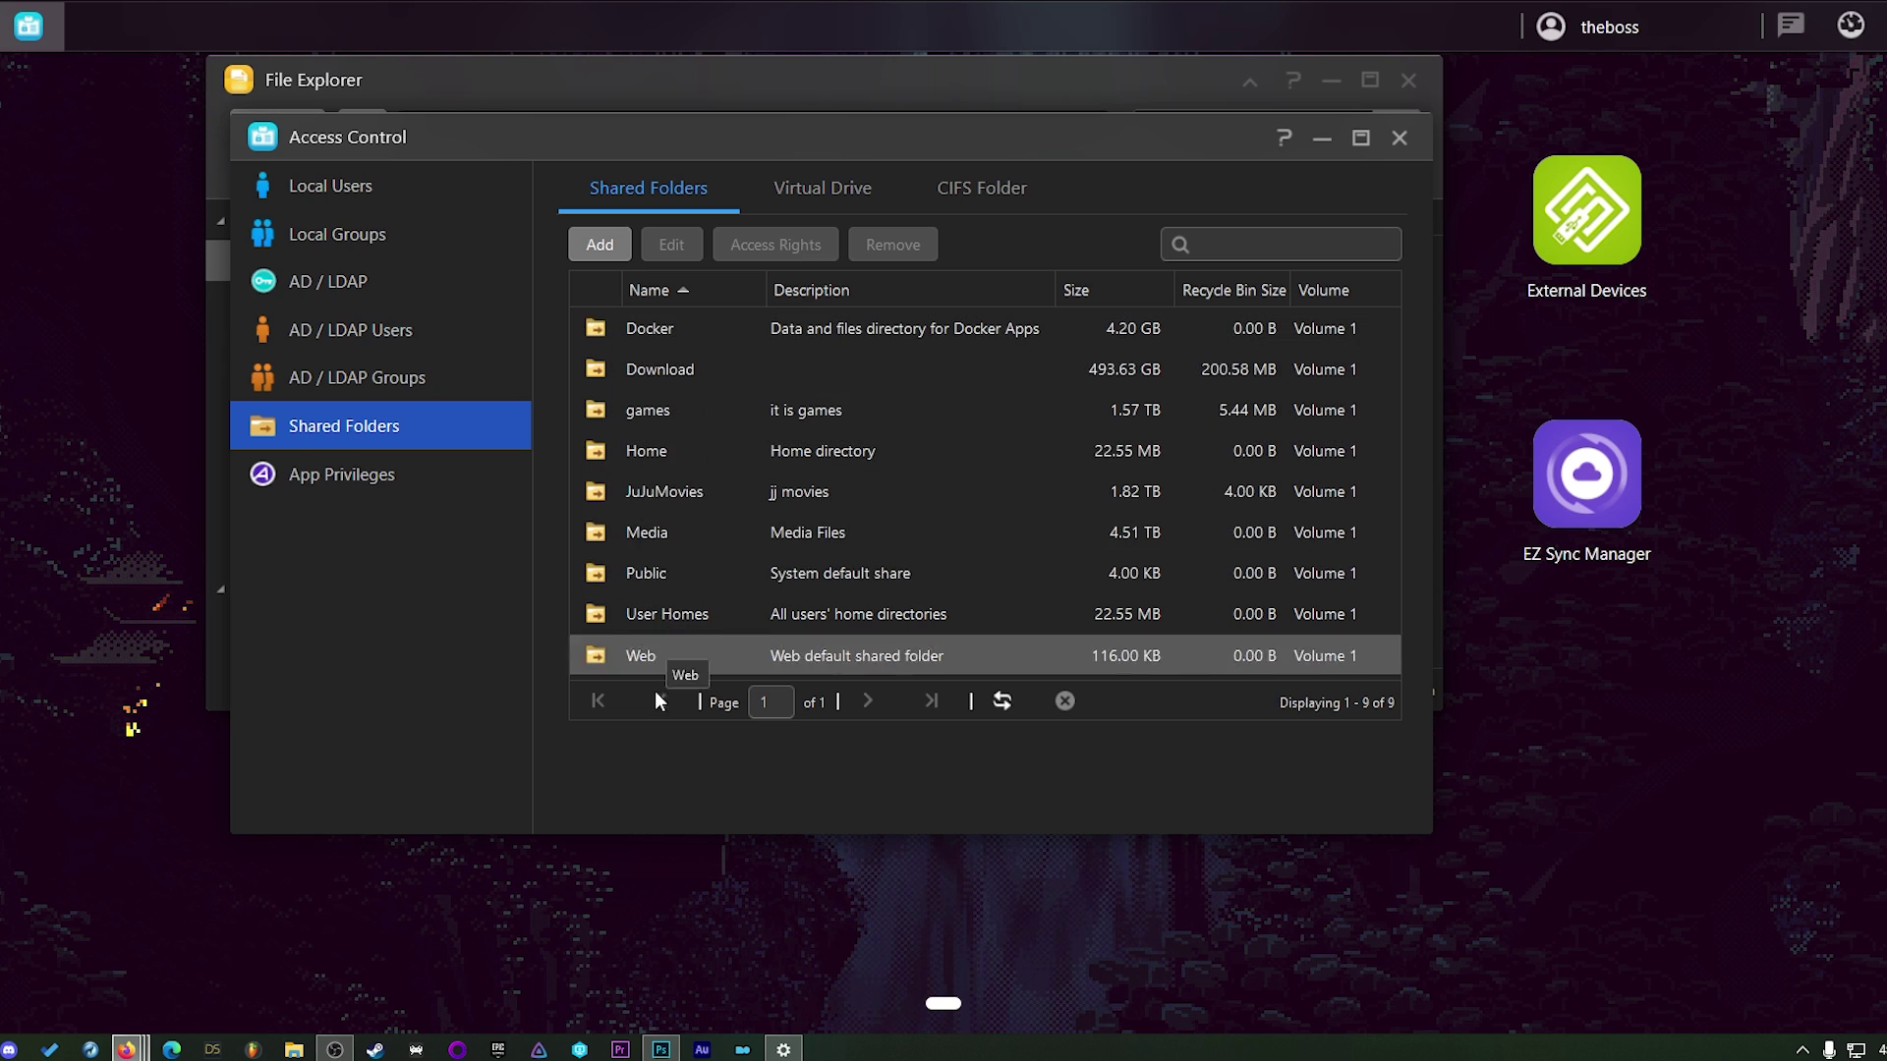
Step: Start adding a shared folder, cancel it, and close Access Control and File Explorer
click(595, 246)
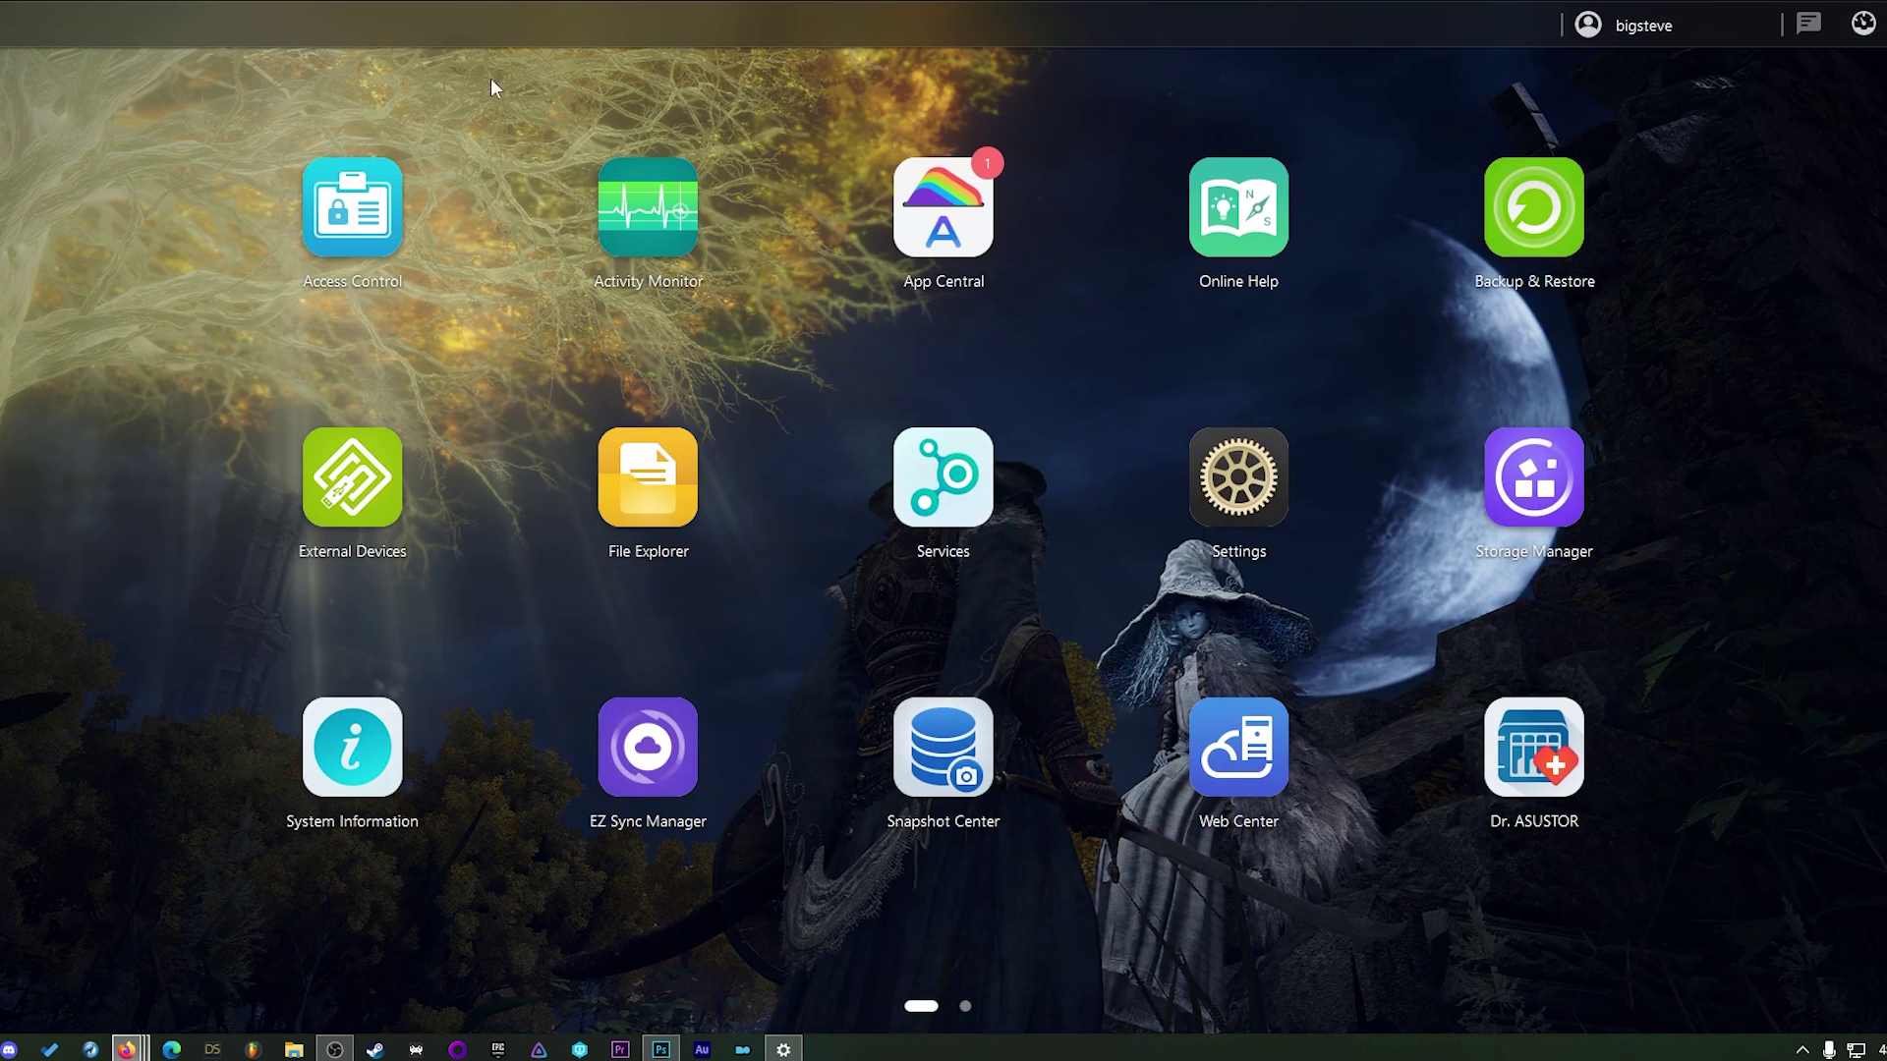
click(694, 509)
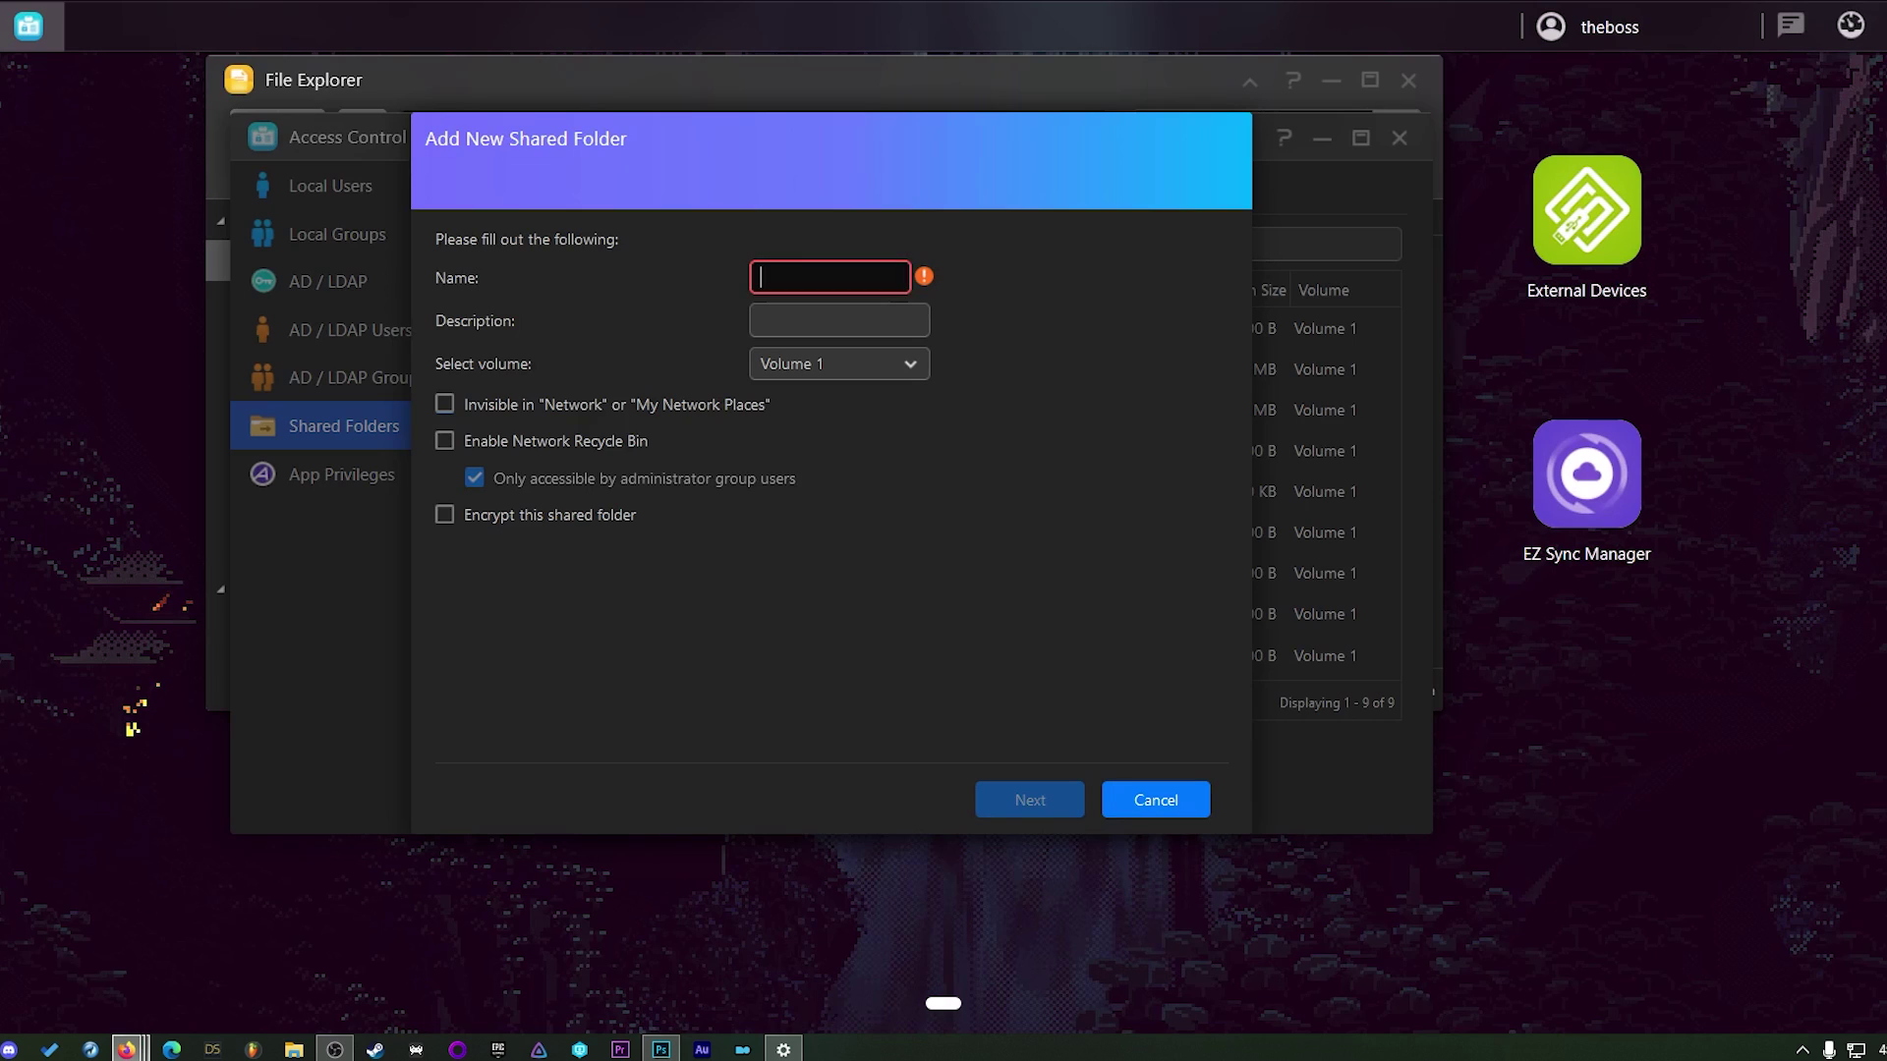
click(1184, 808)
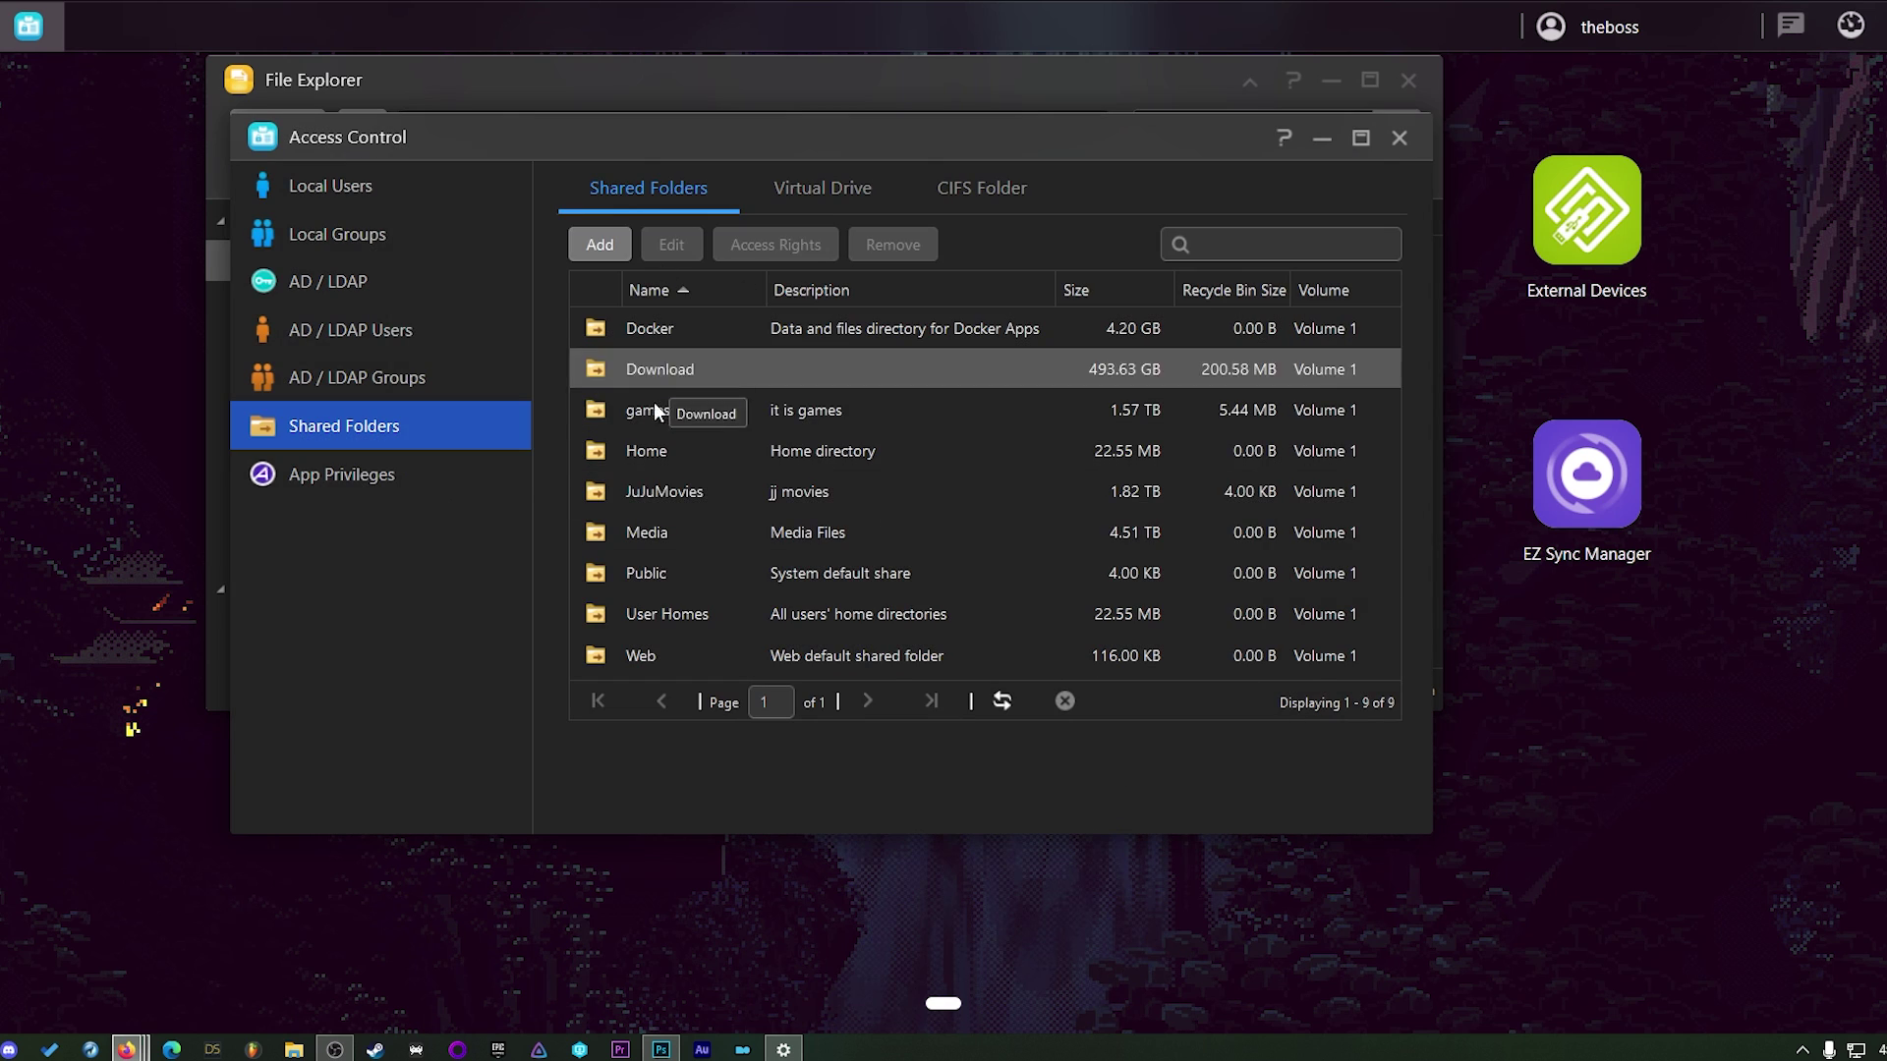
click(1399, 138)
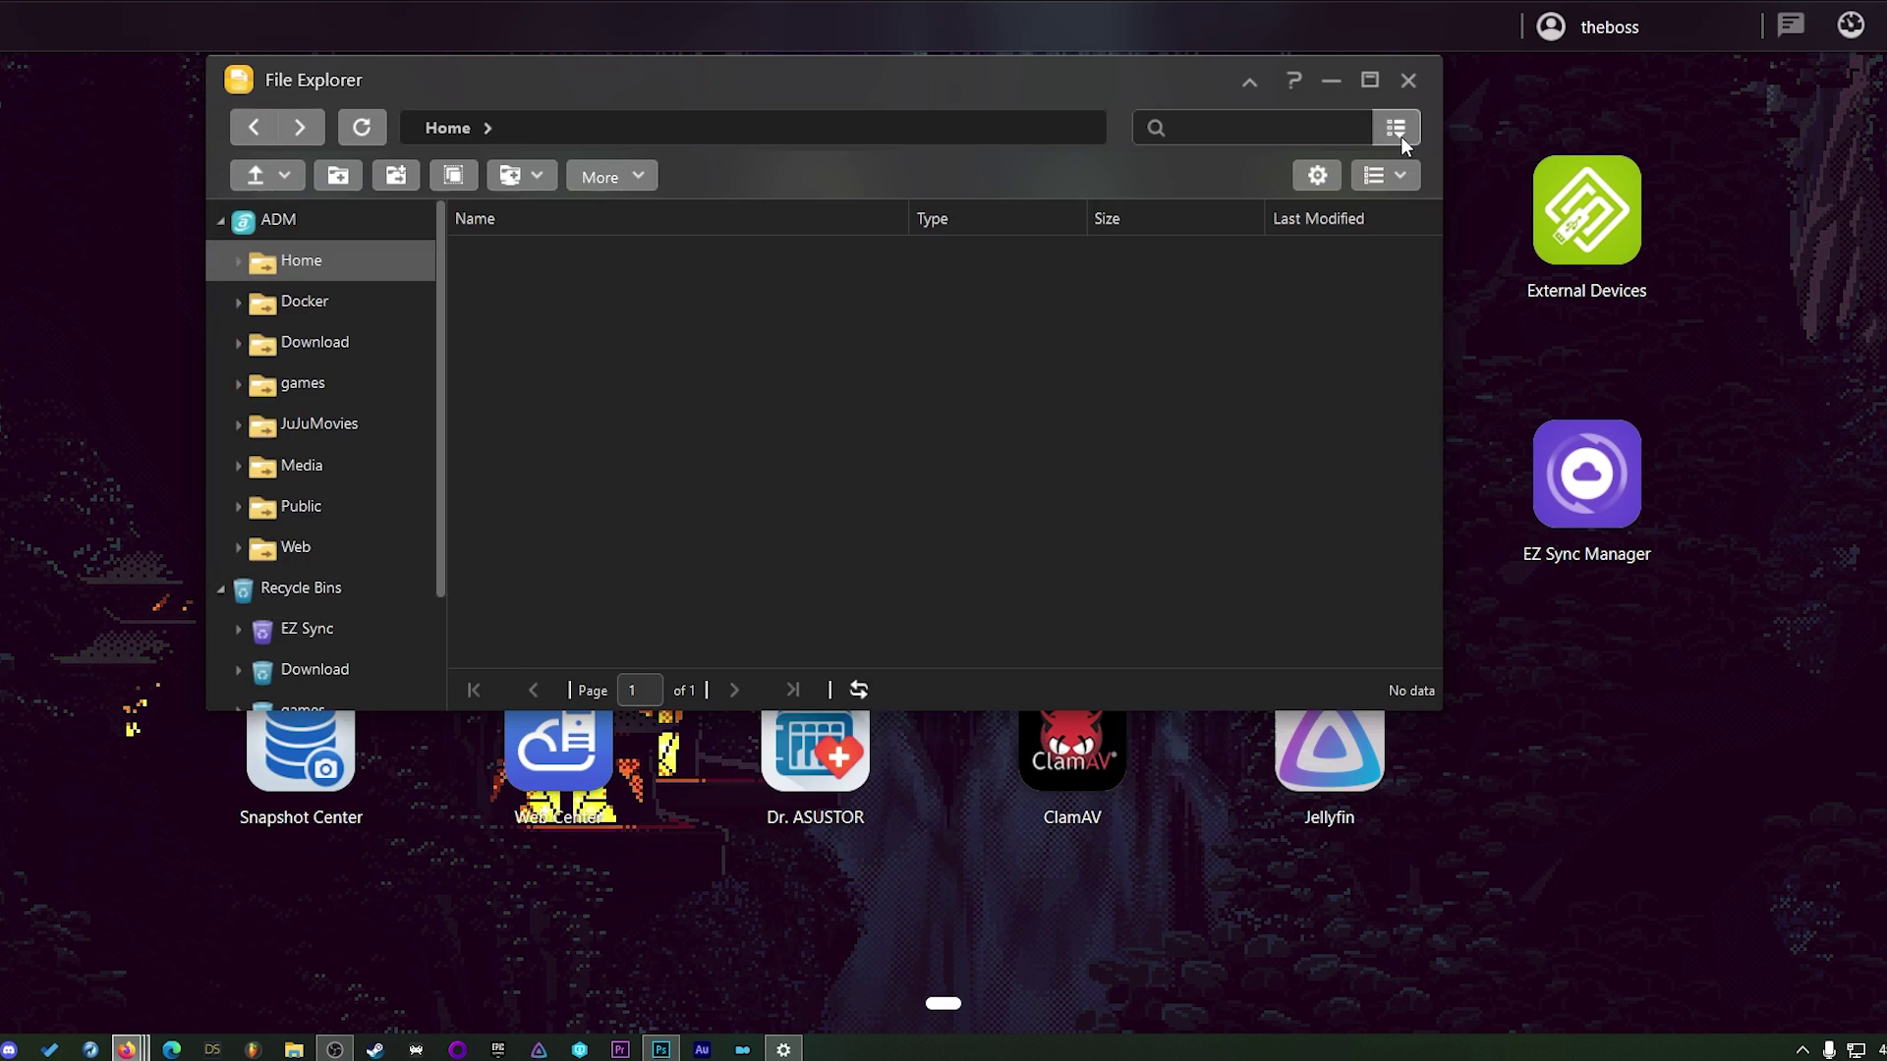
click(1408, 79)
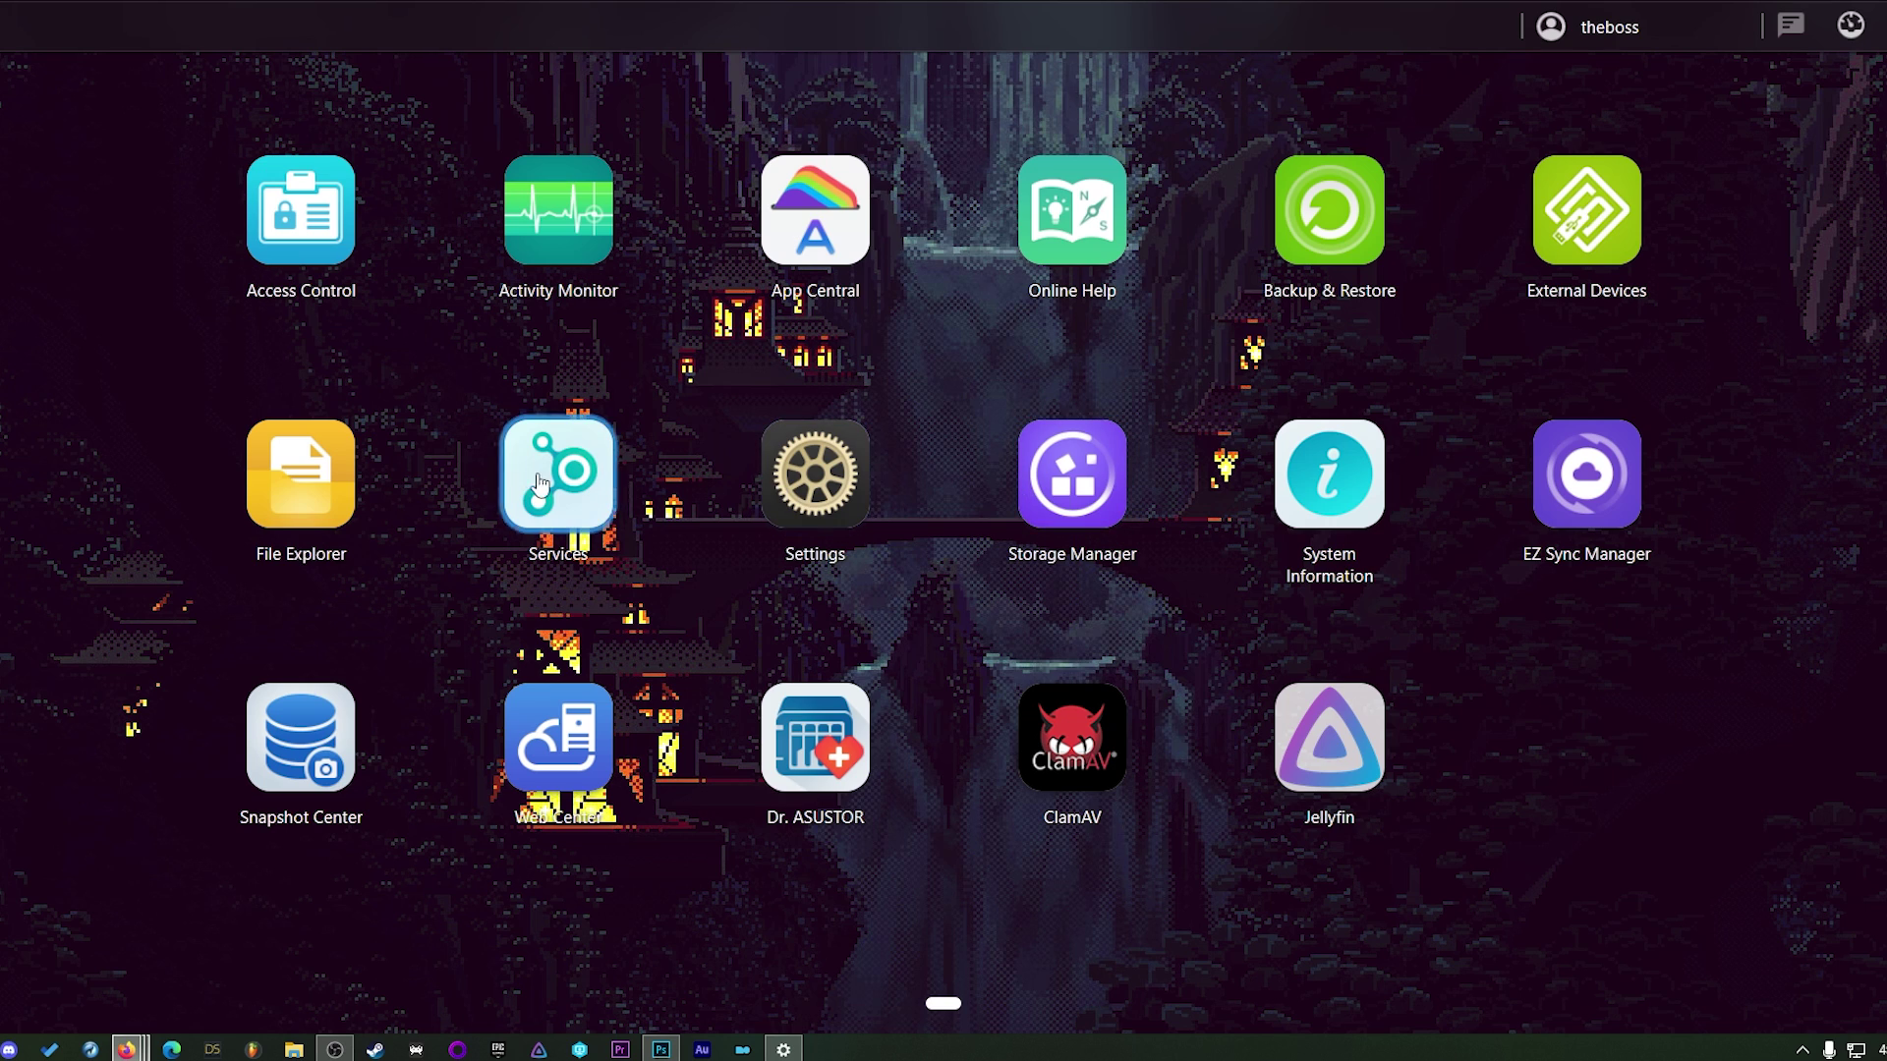
Step: Enable the Rsync server in Services
click(579, 468)
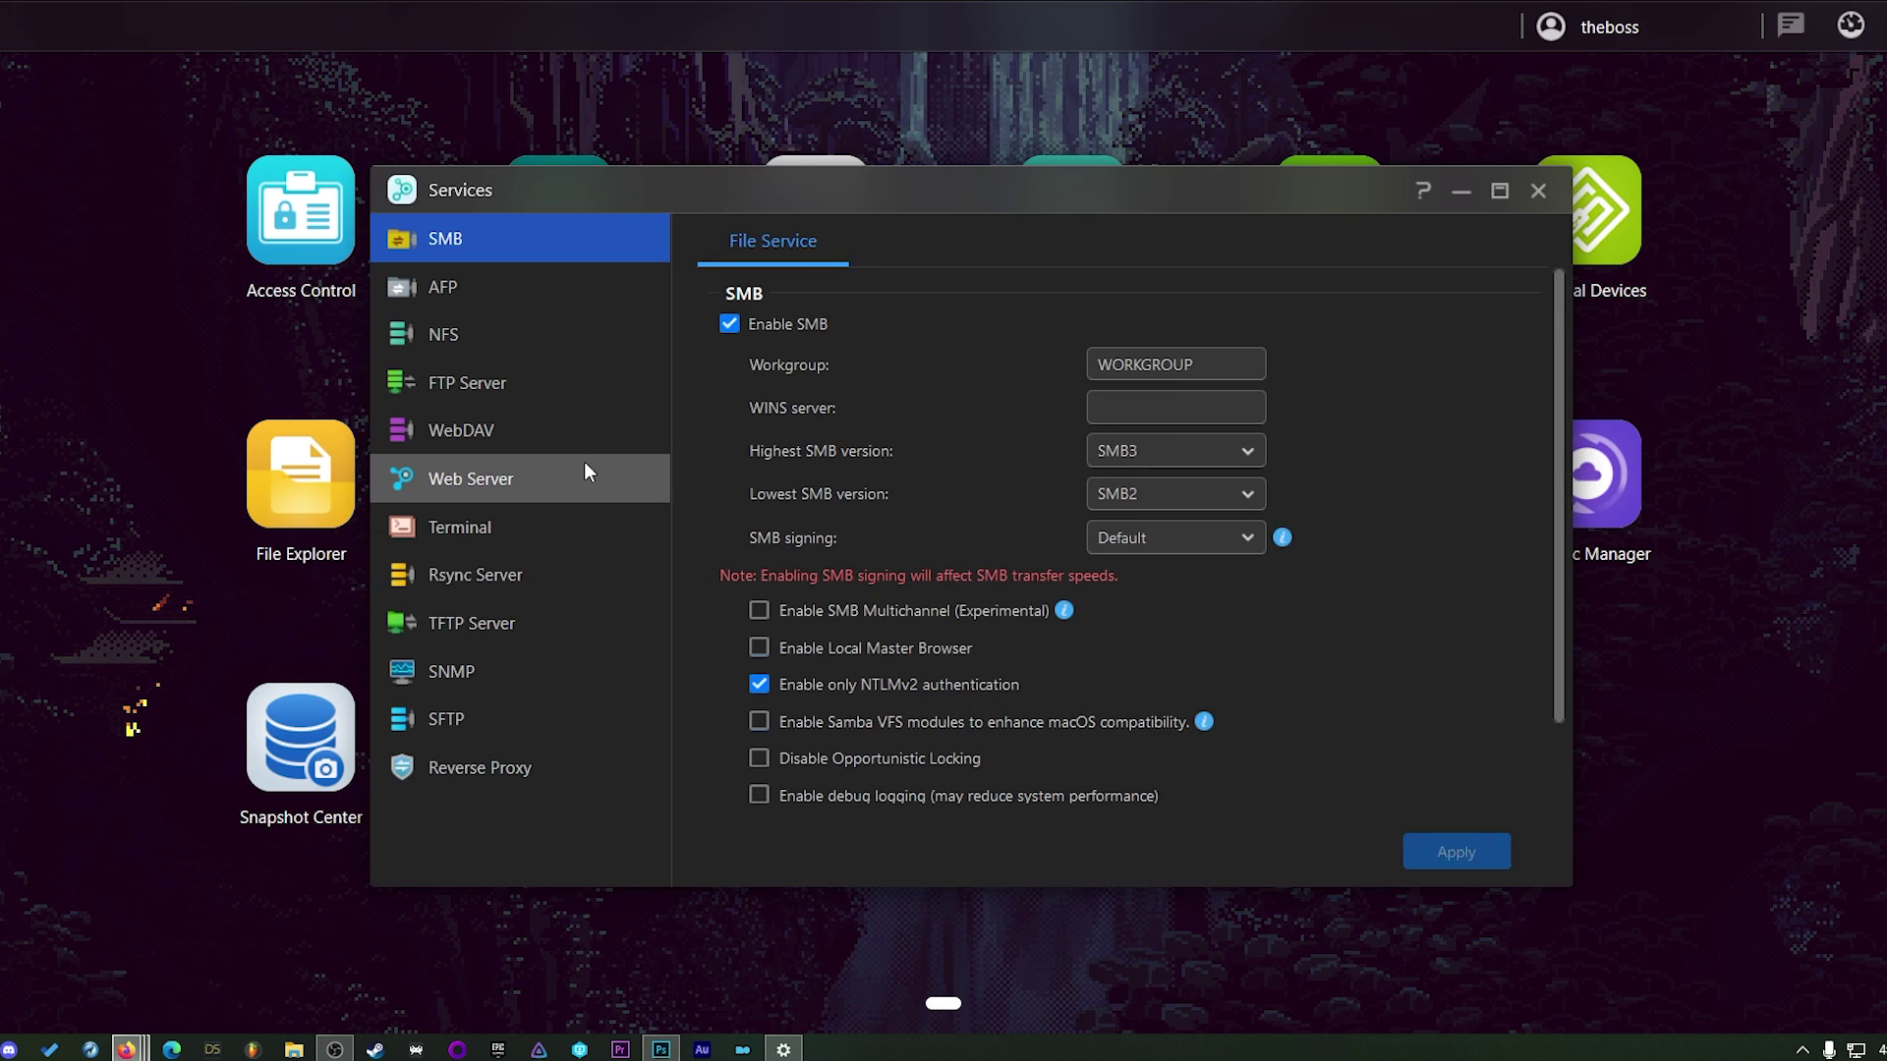
click(475, 575)
click(729, 380)
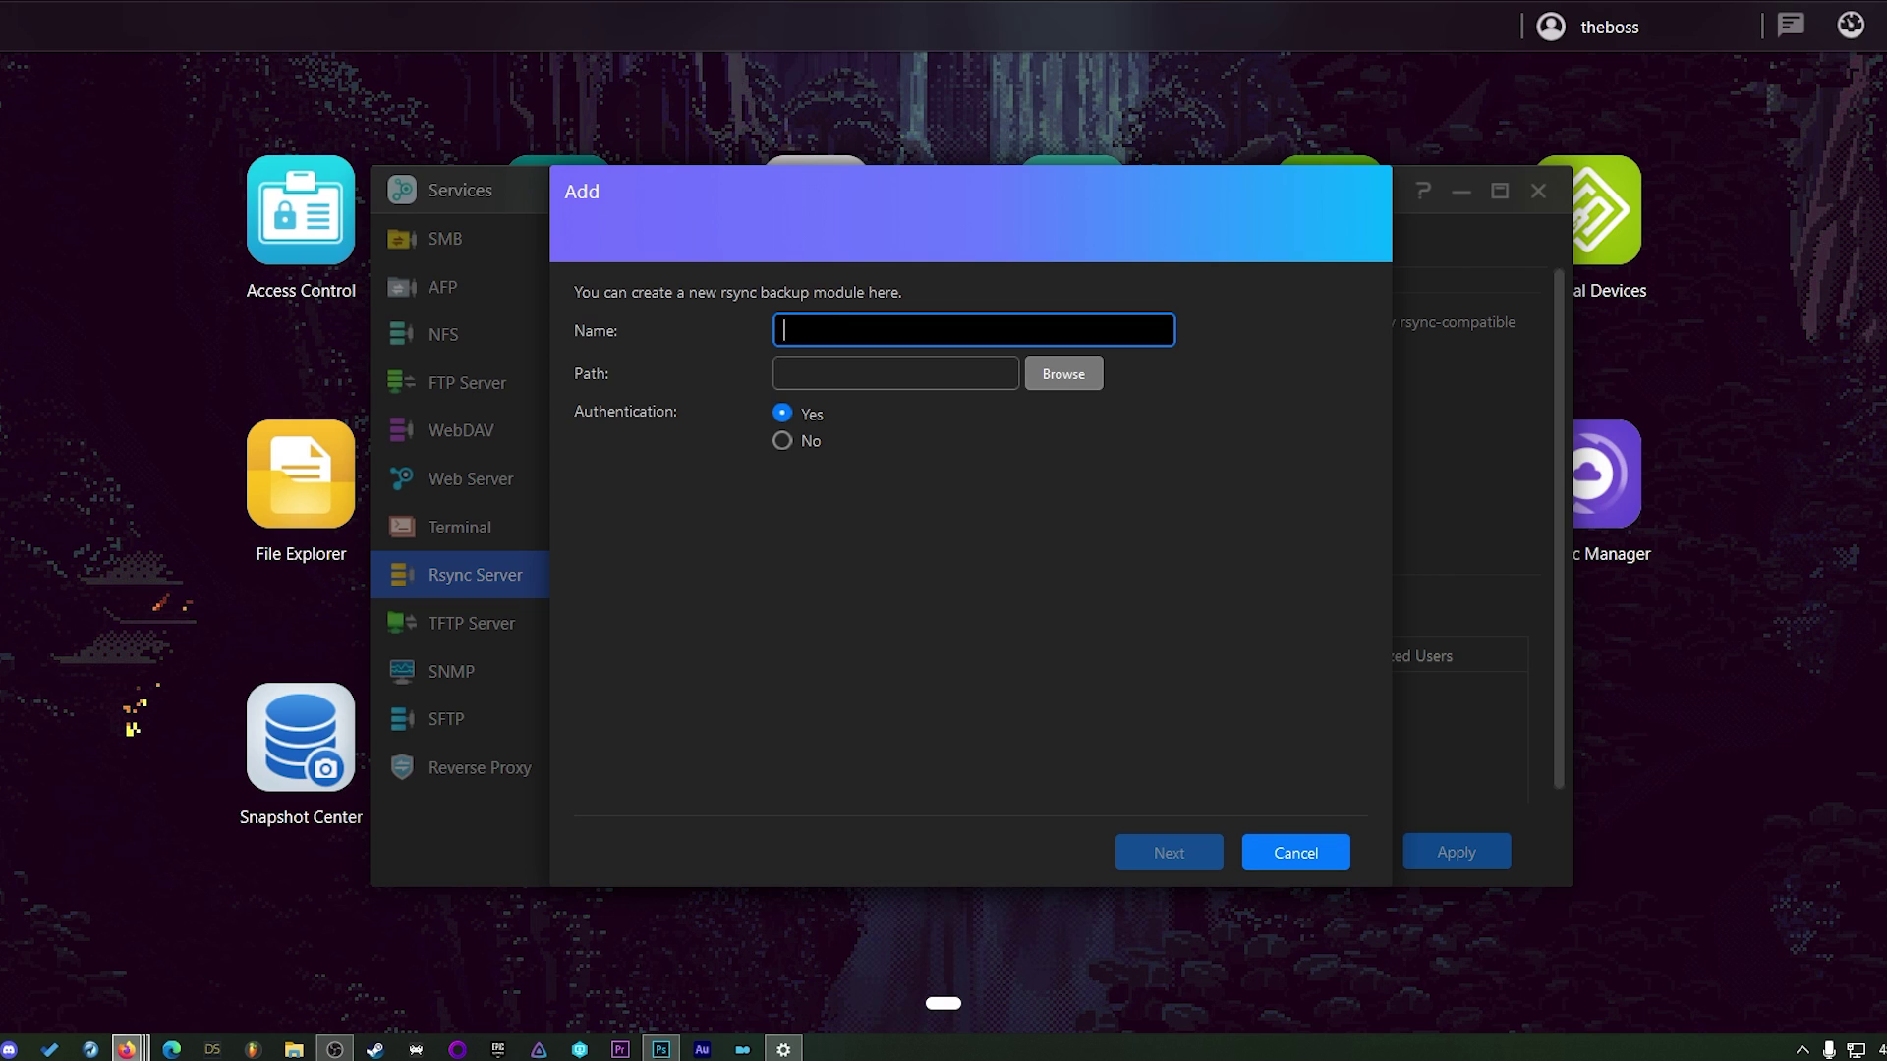
Step: Add a backup module named 'download' whose path is the Download share
text(downloads)
key(Tab)
click(1065, 374)
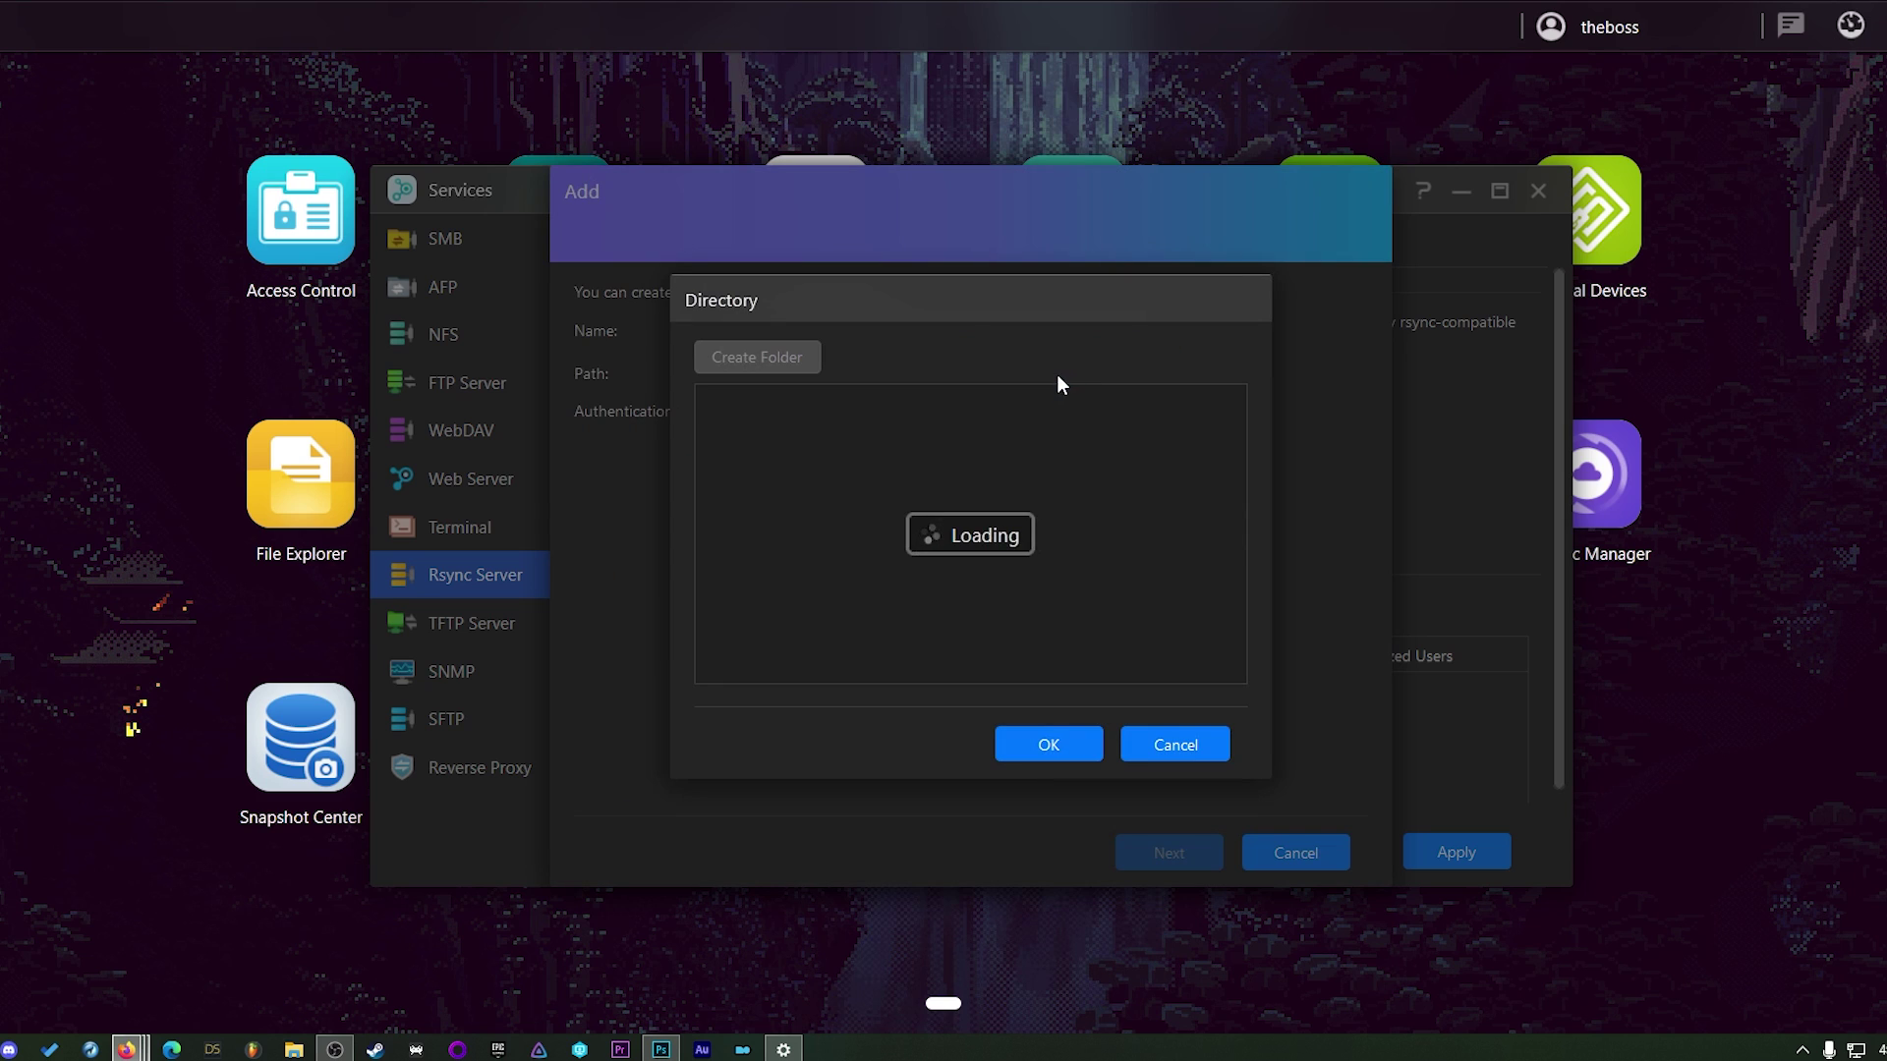
click(753, 449)
click(1051, 756)
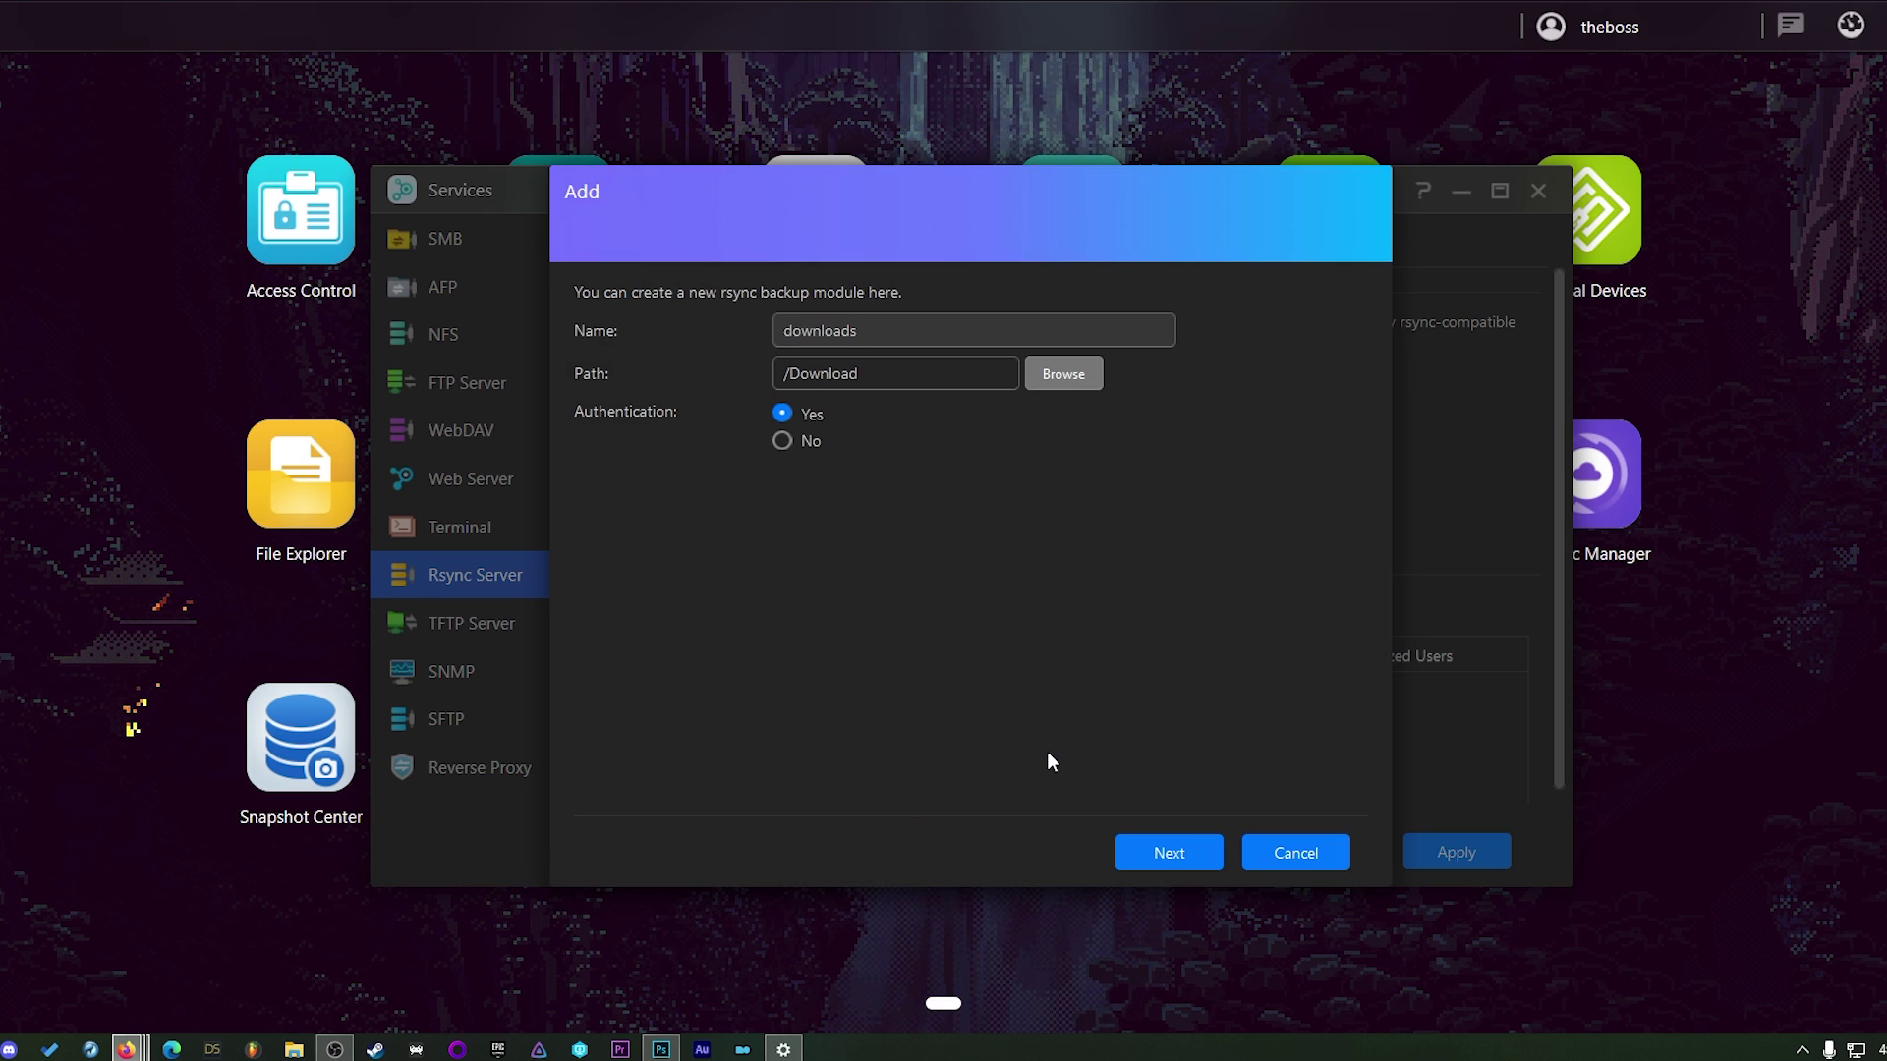
click(873, 341)
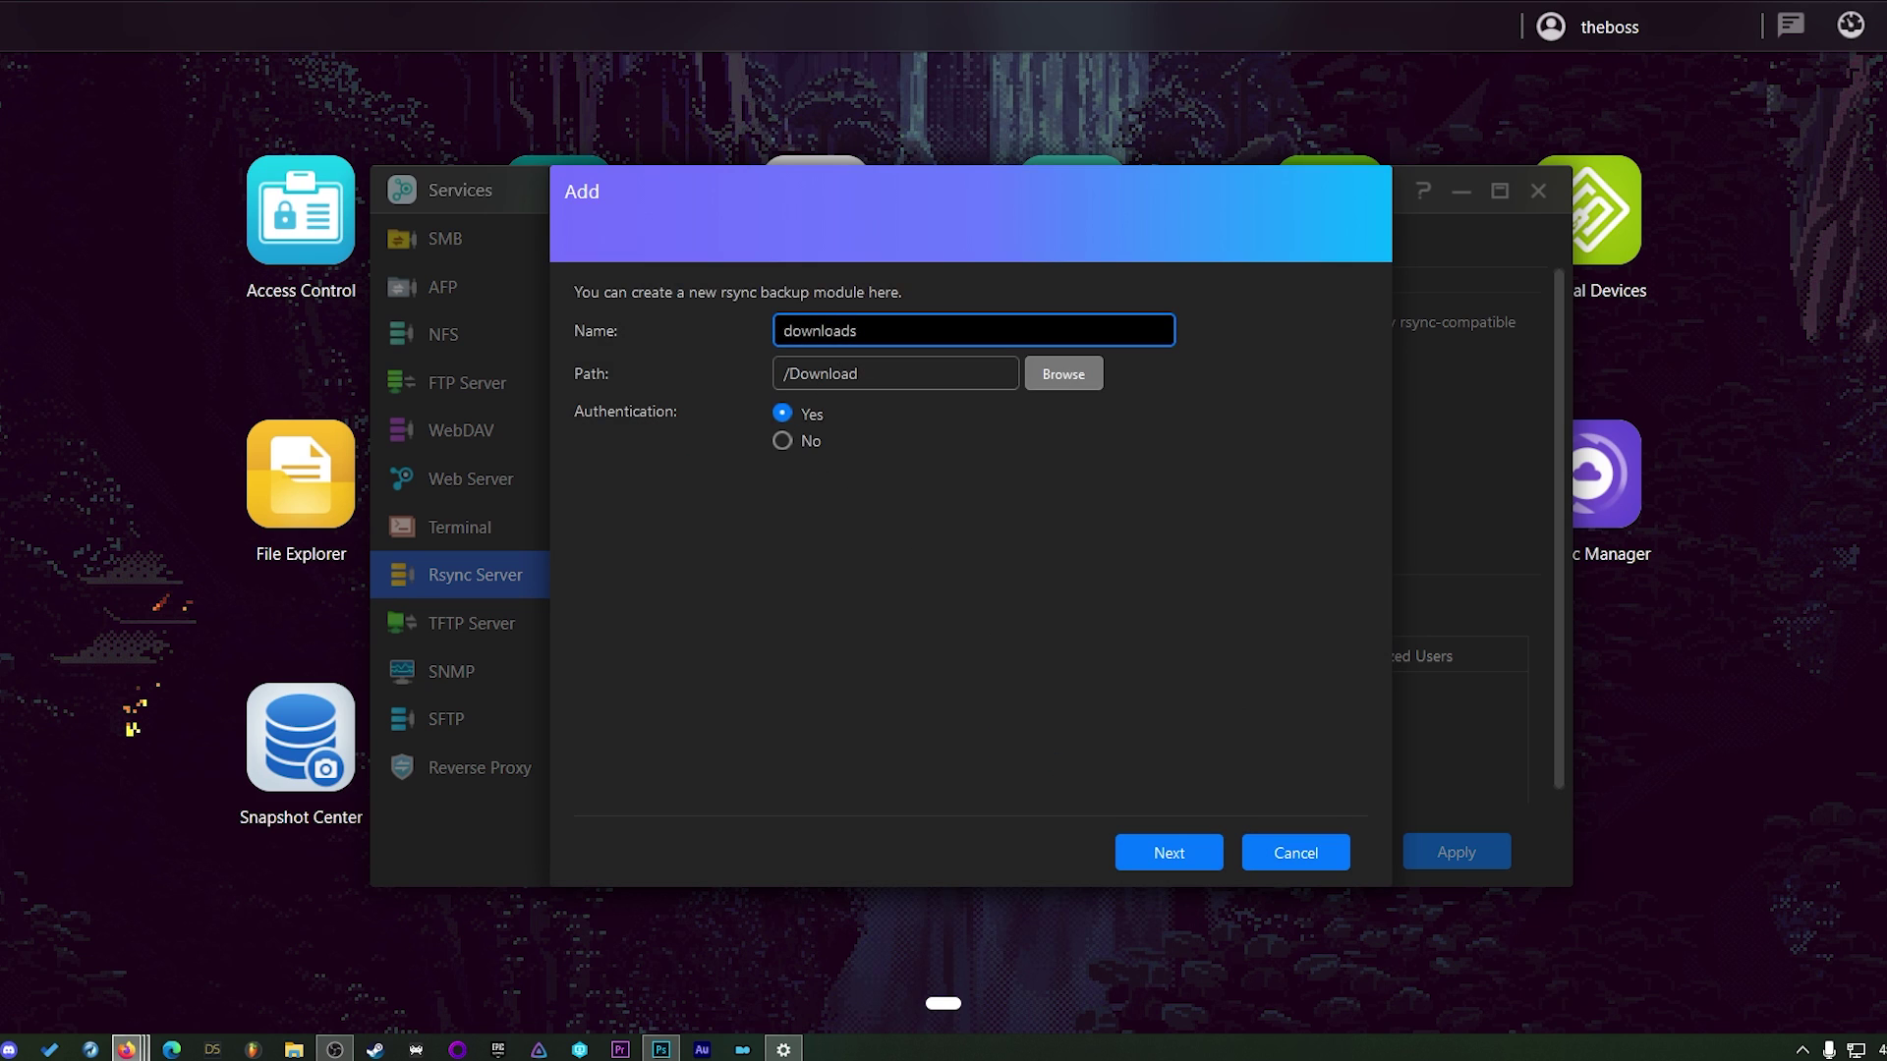
key(BackSpace)
Step: Keep authentication enabled for the download module after briefly turning it off
click(782, 442)
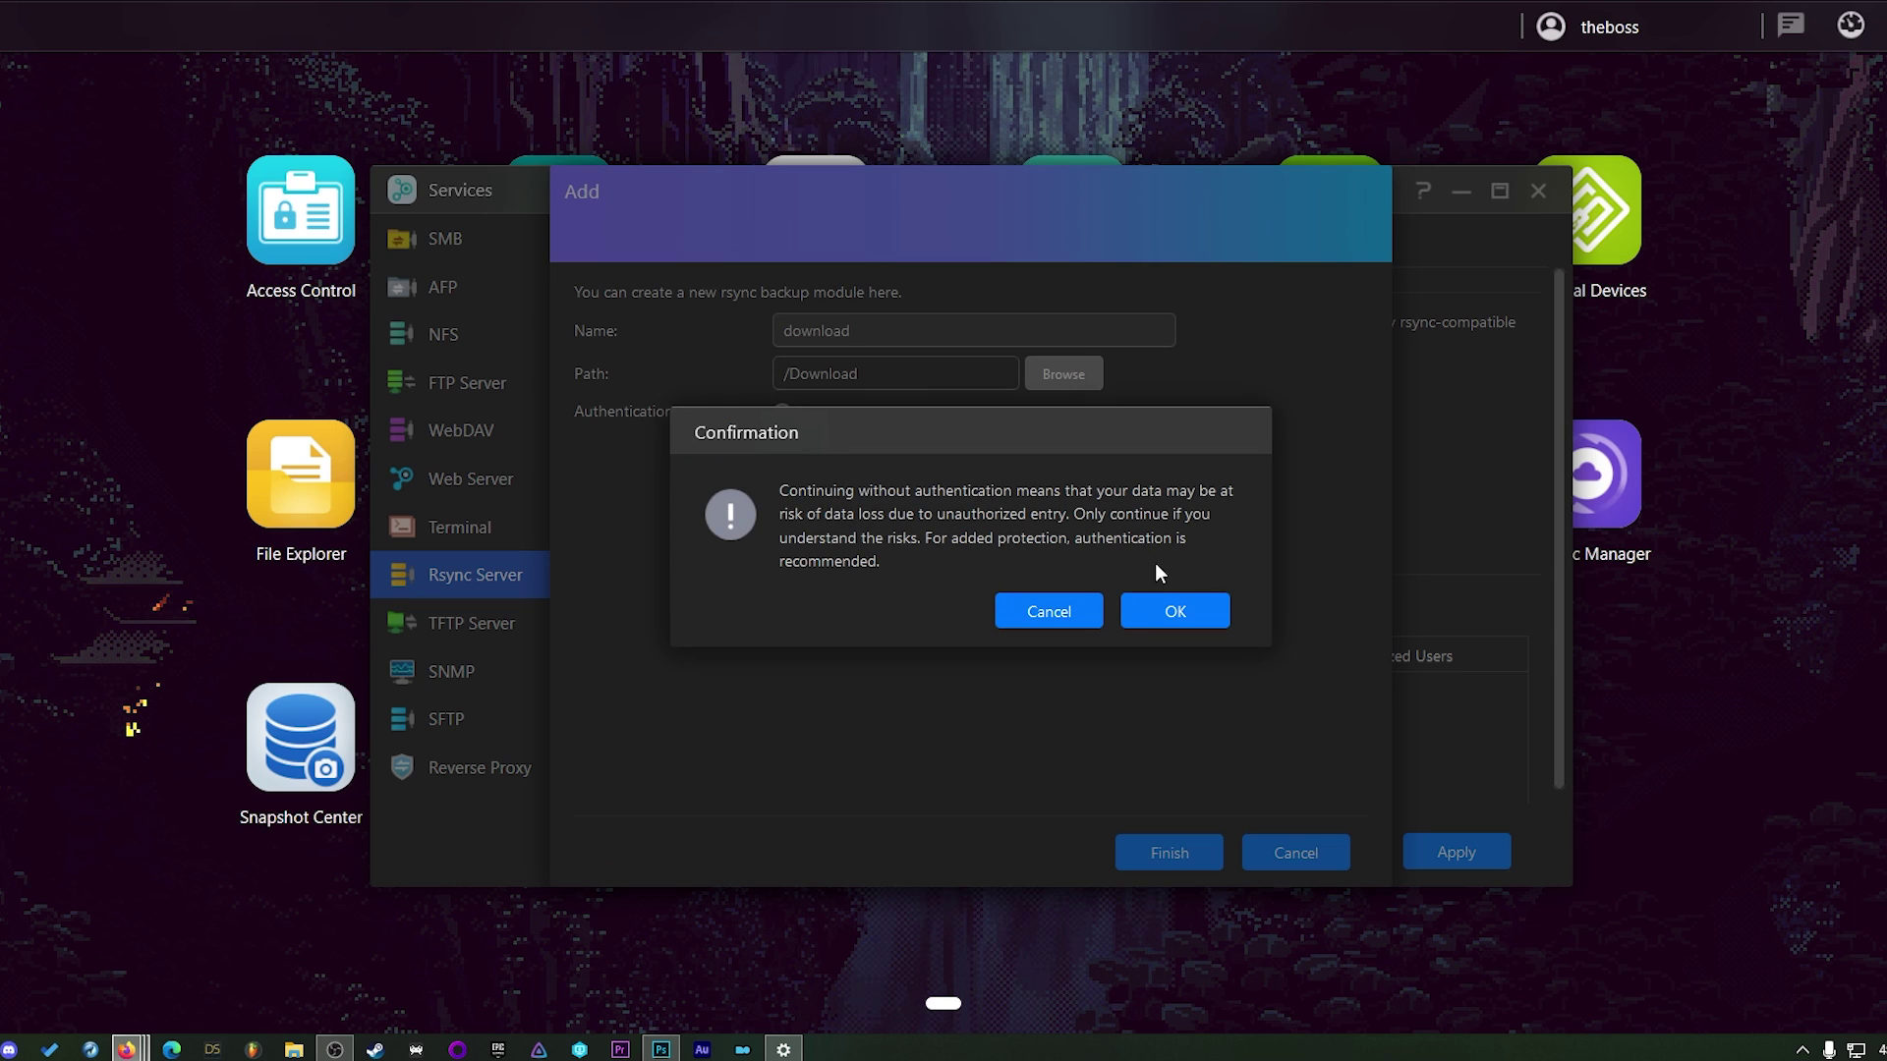
click(1176, 613)
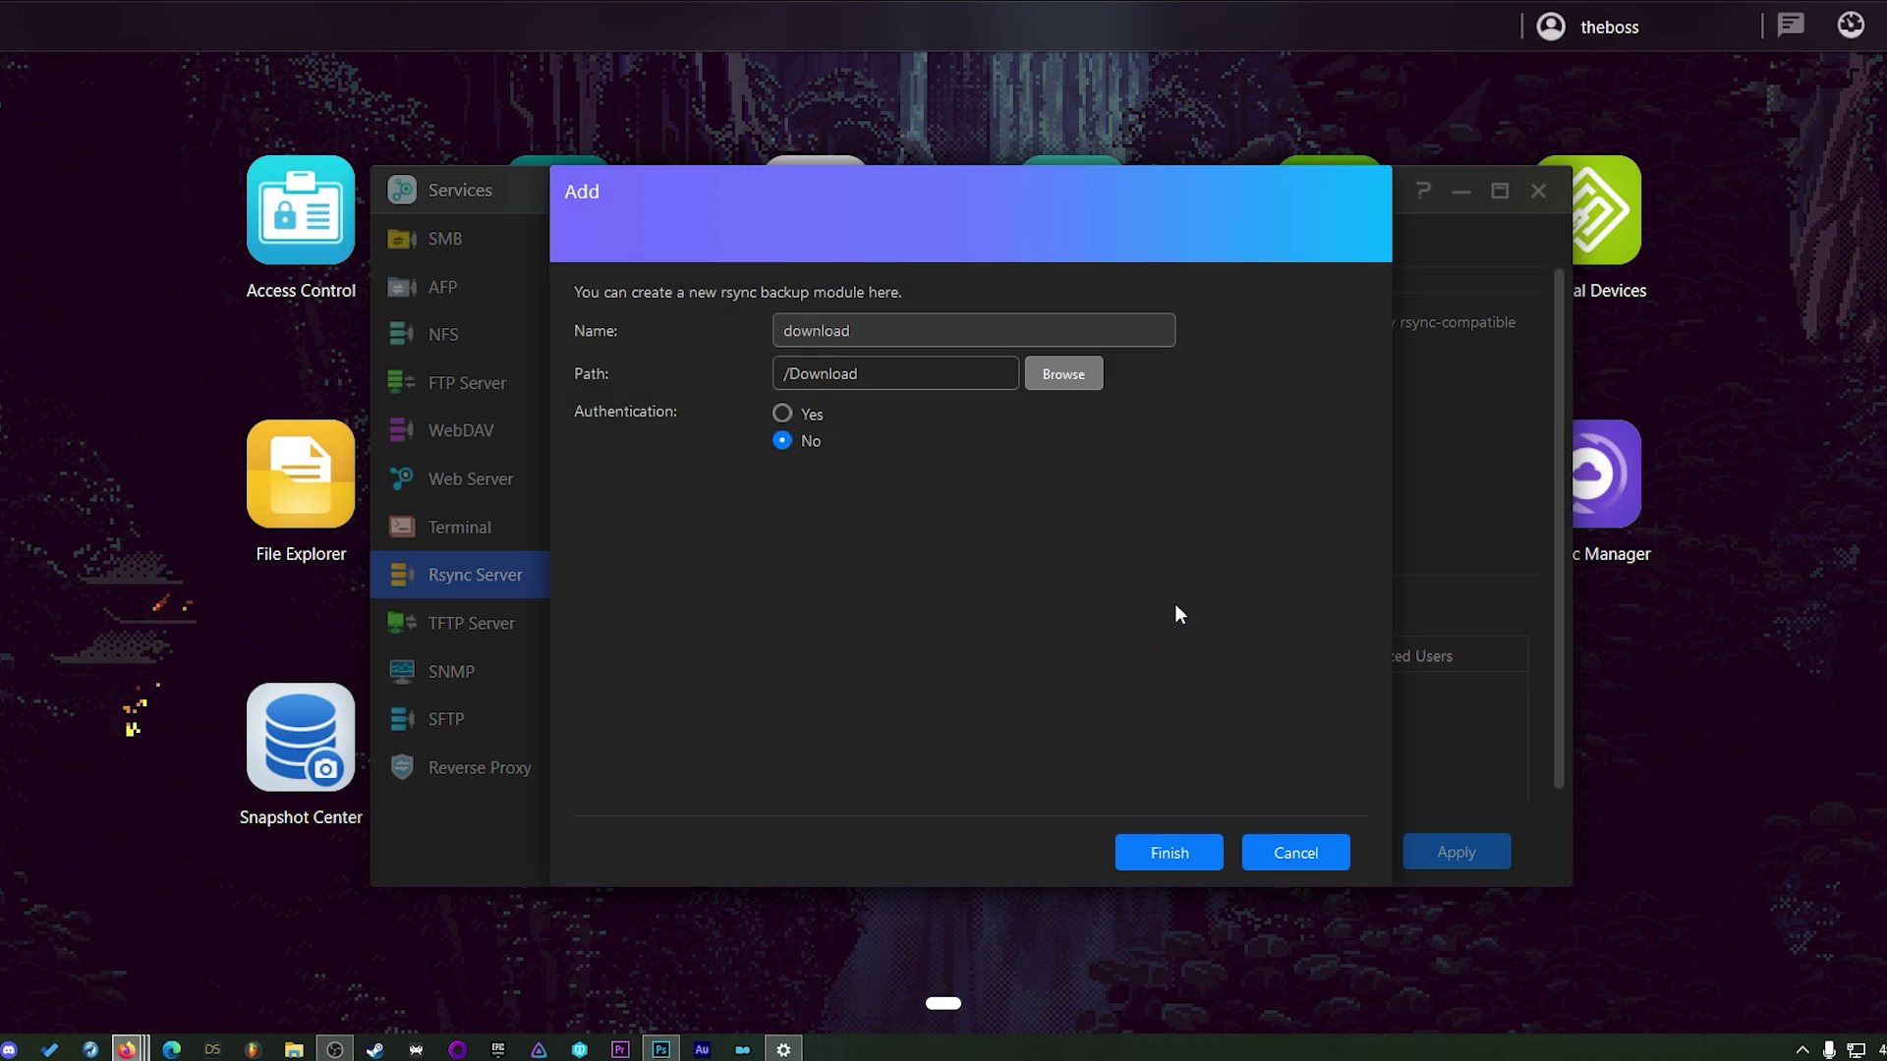
click(793, 414)
click(1191, 856)
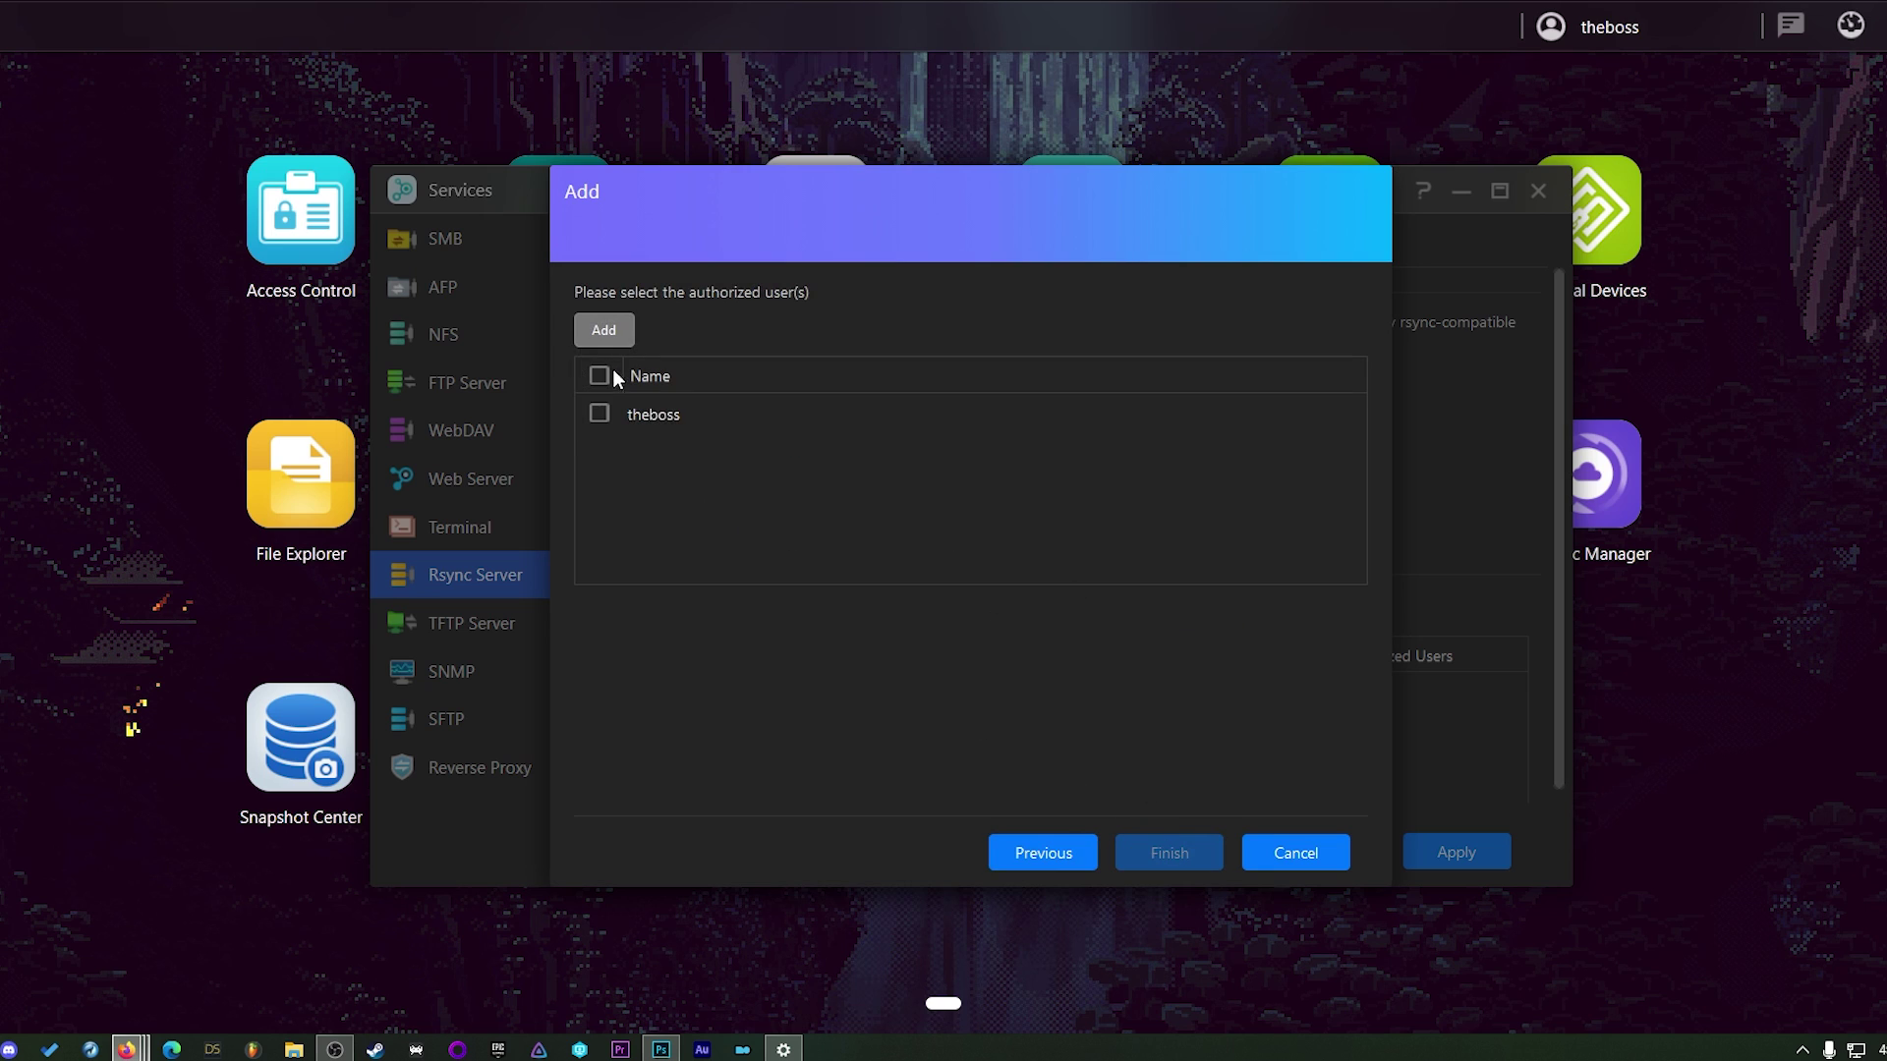
Step: Authorize all listed users, finish the download module, and start adding another module
click(598, 414)
click(603, 330)
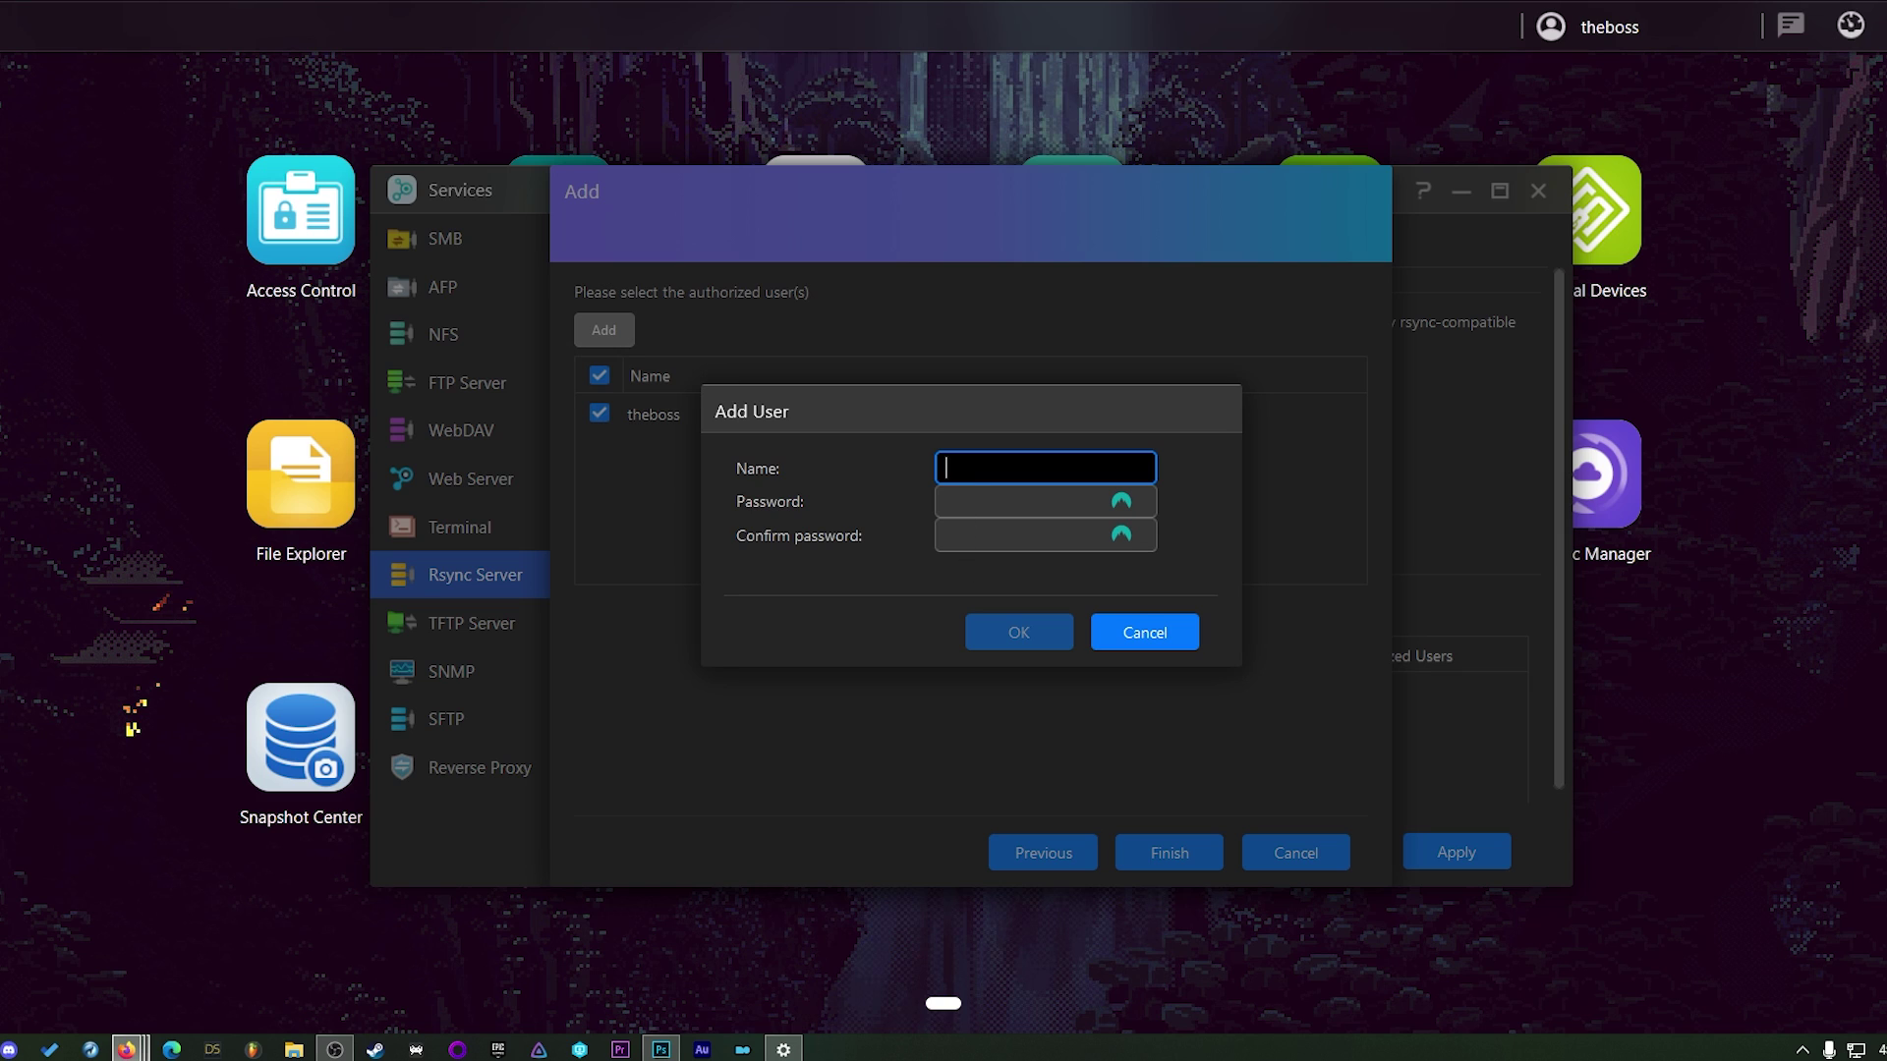
click(1145, 634)
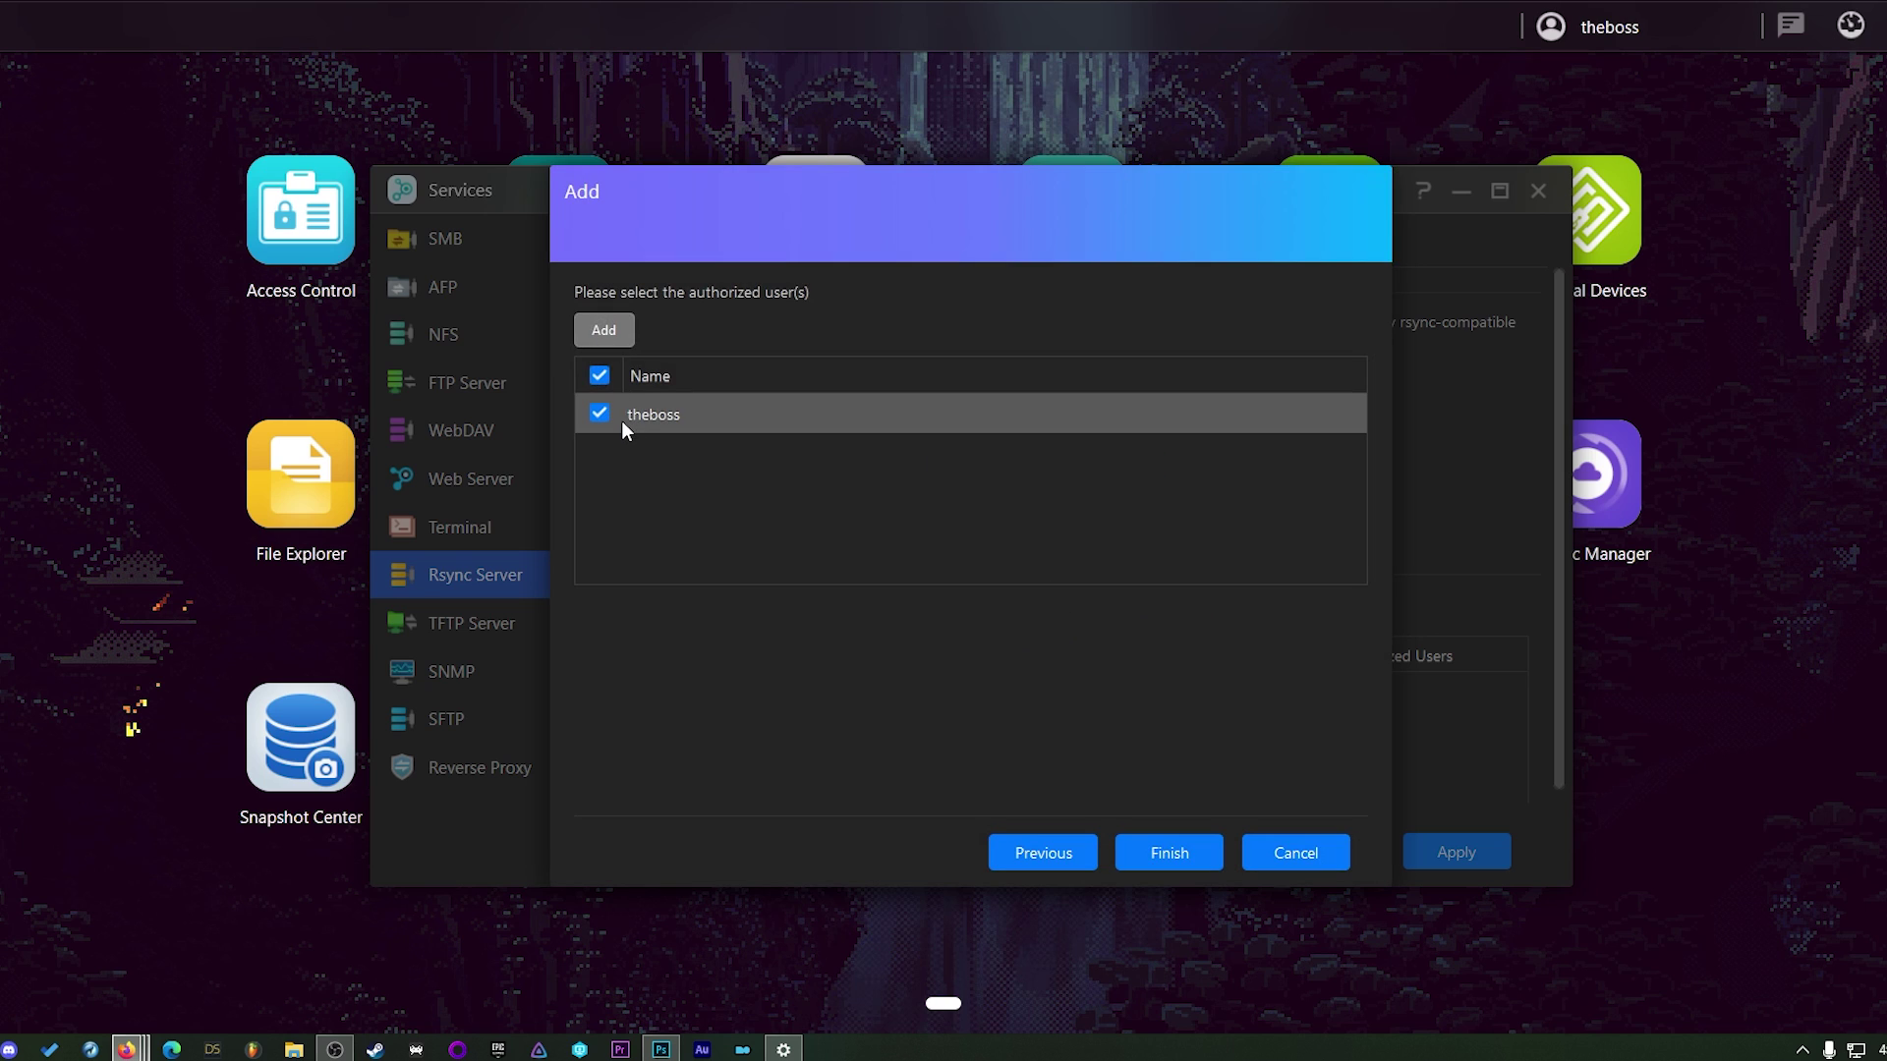
click(1170, 853)
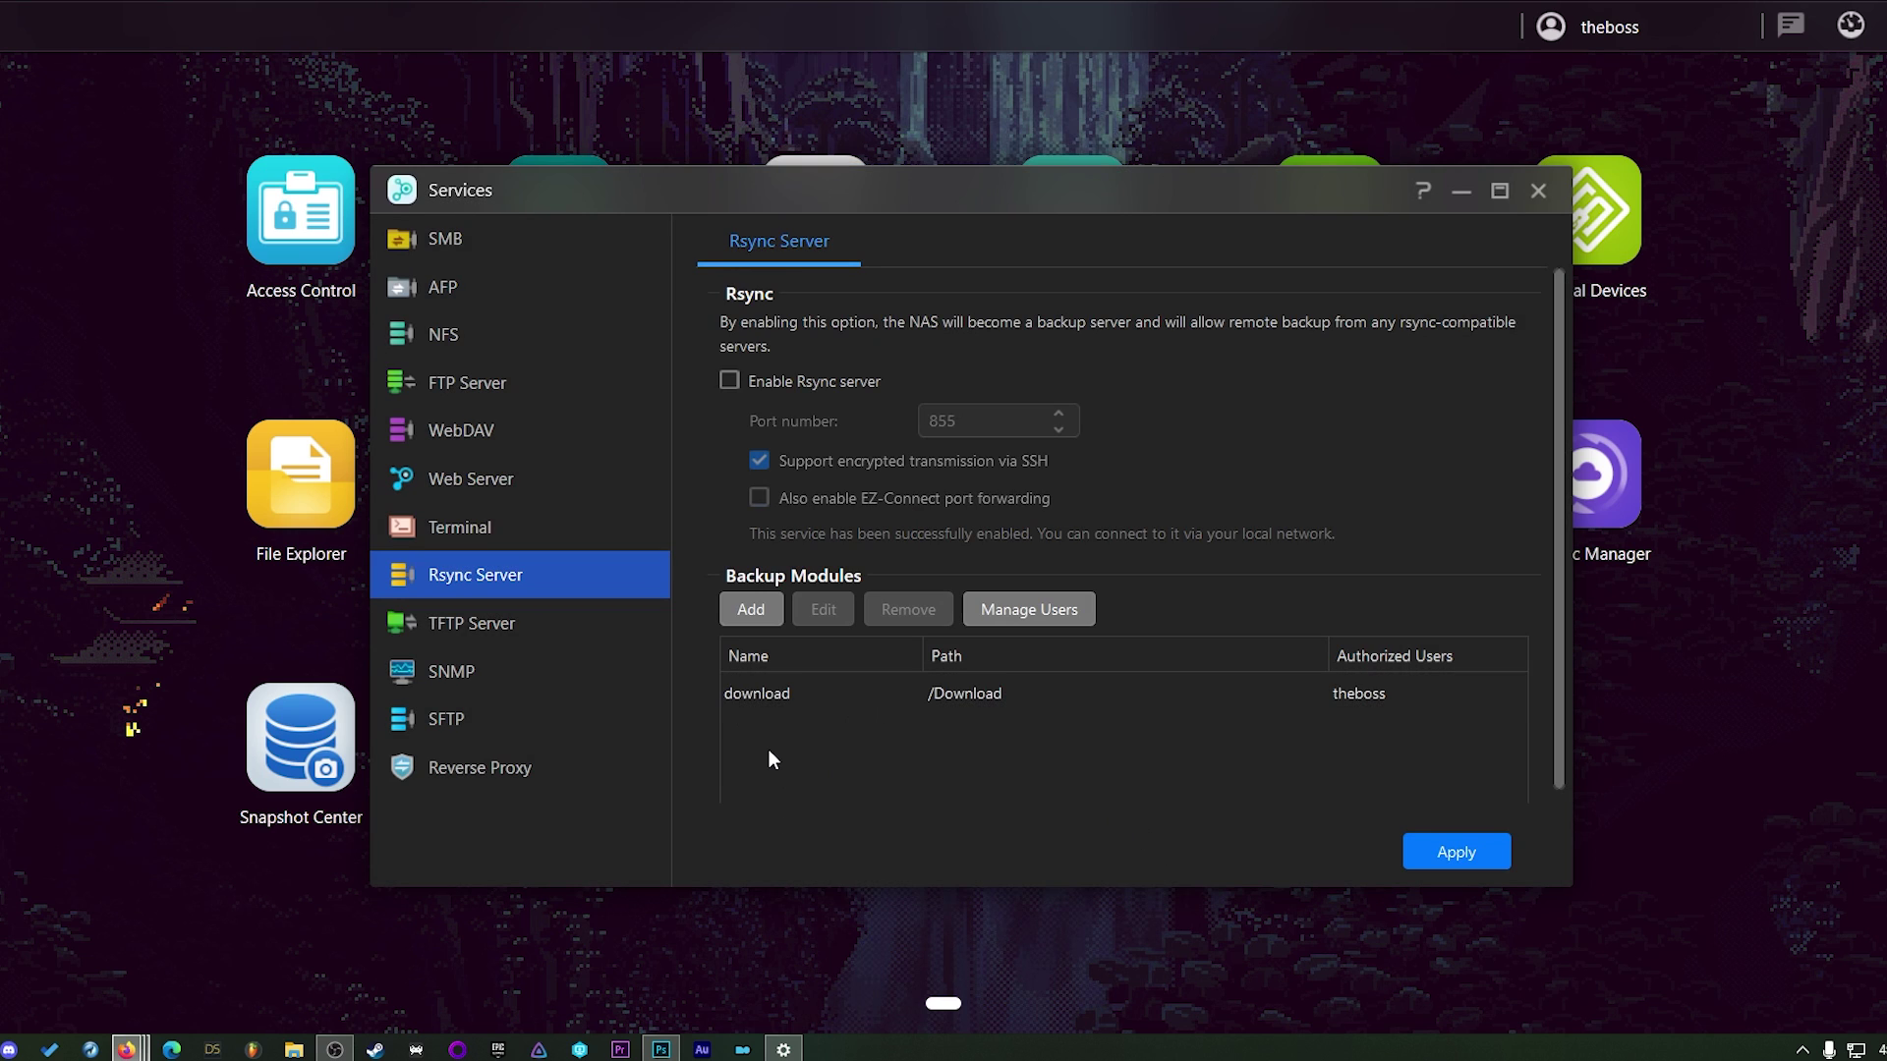
click(751, 610)
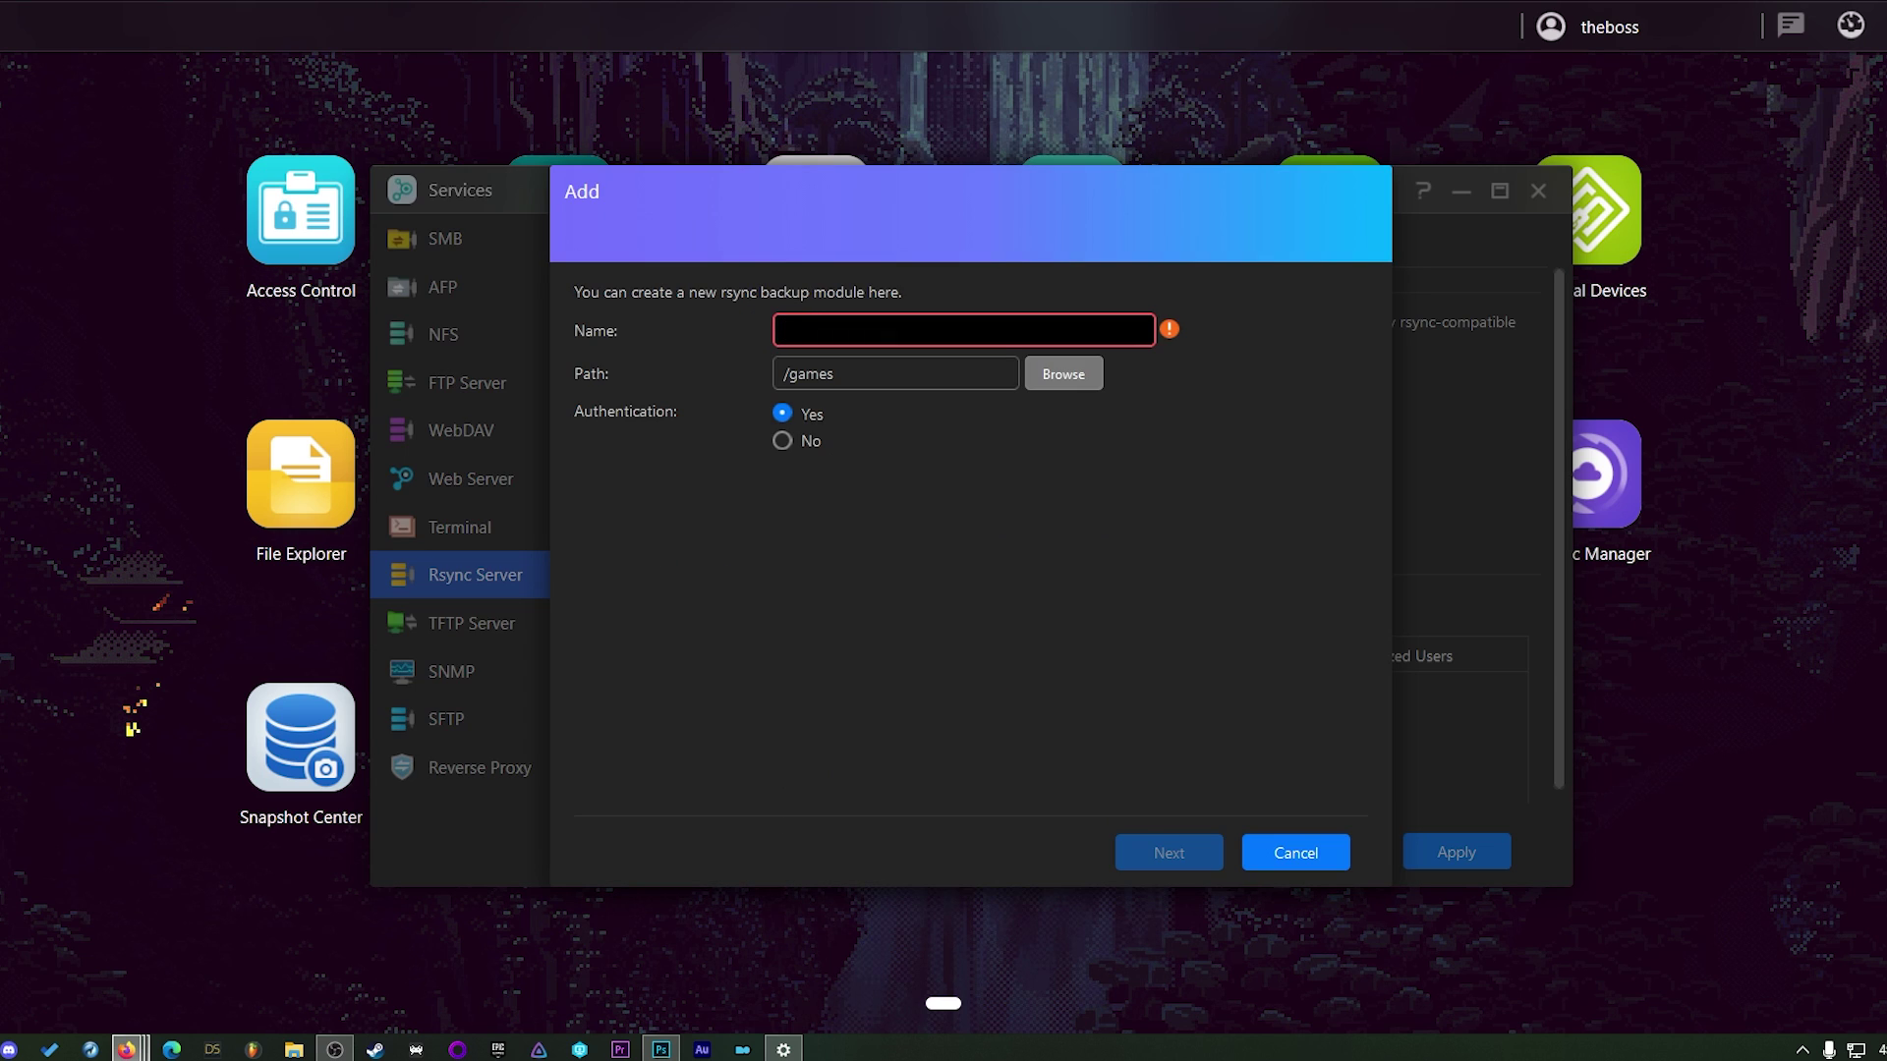
Step: Create a 'games' module for /games with all listed users authorized
text(games)
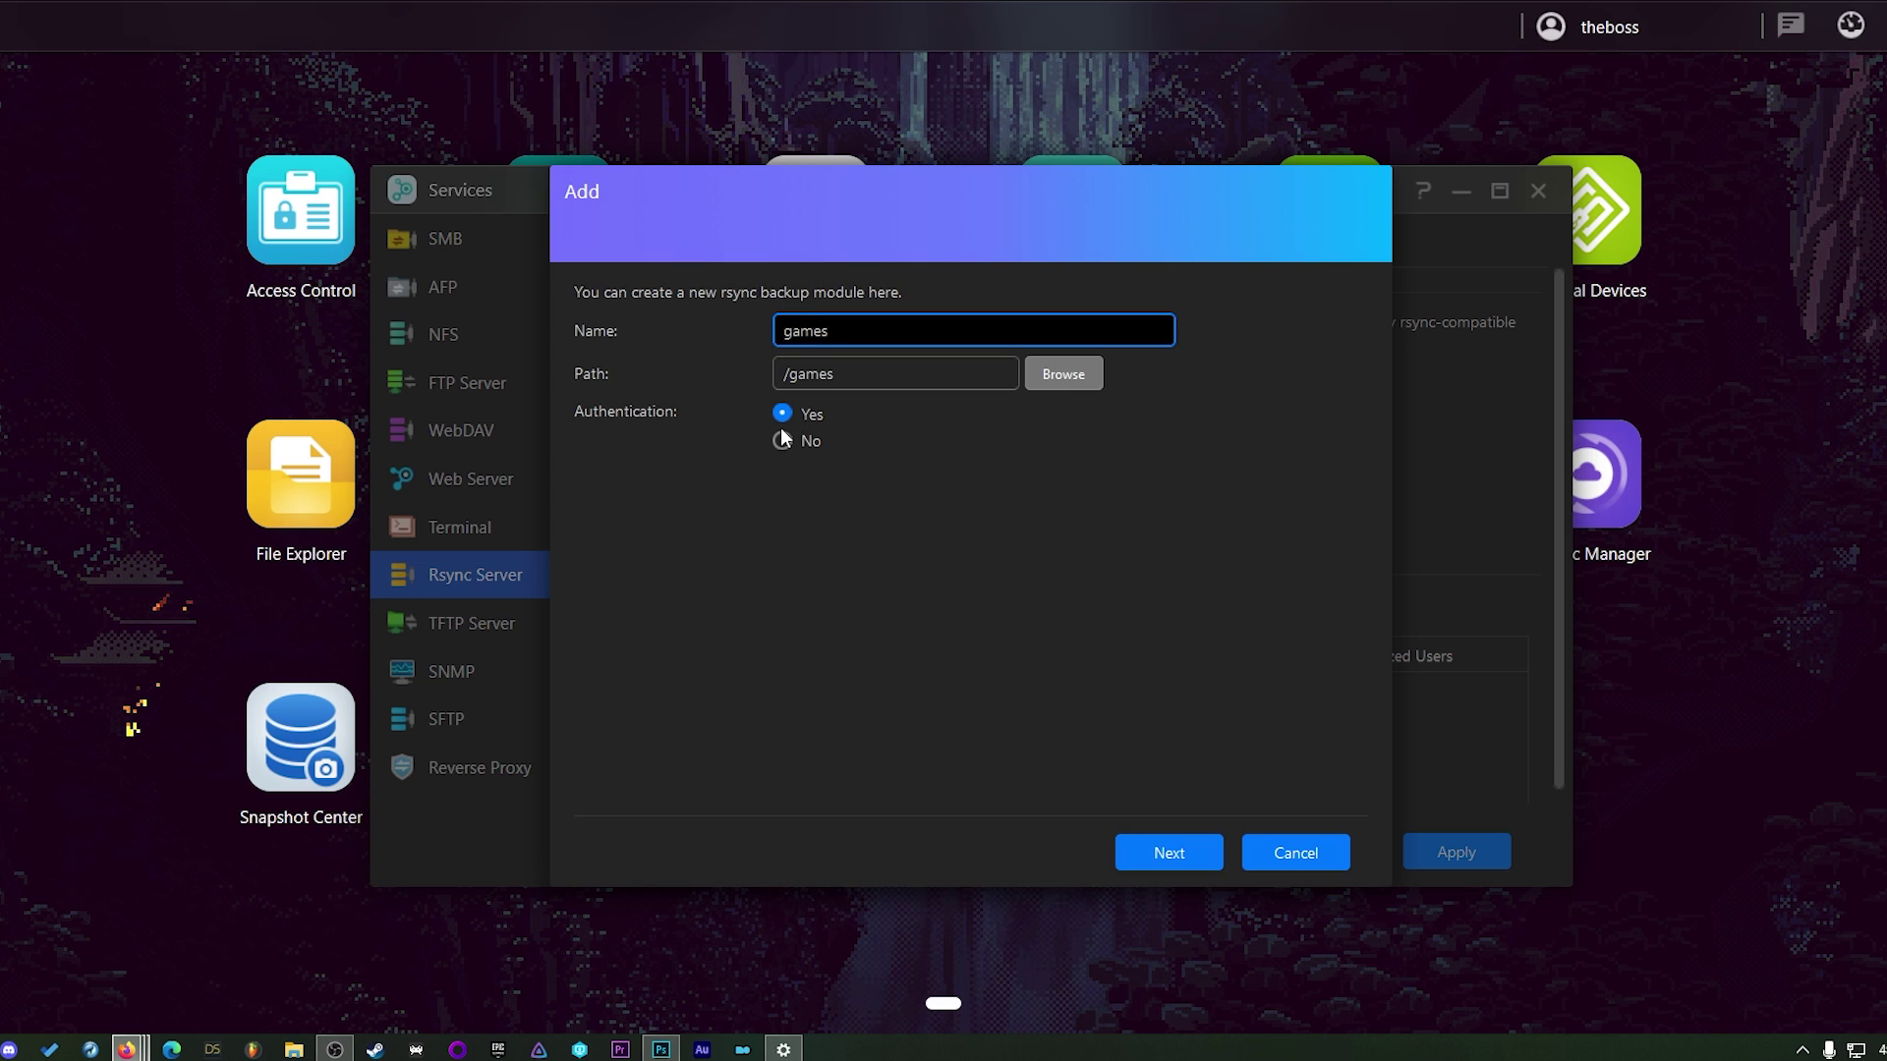
click(1170, 851)
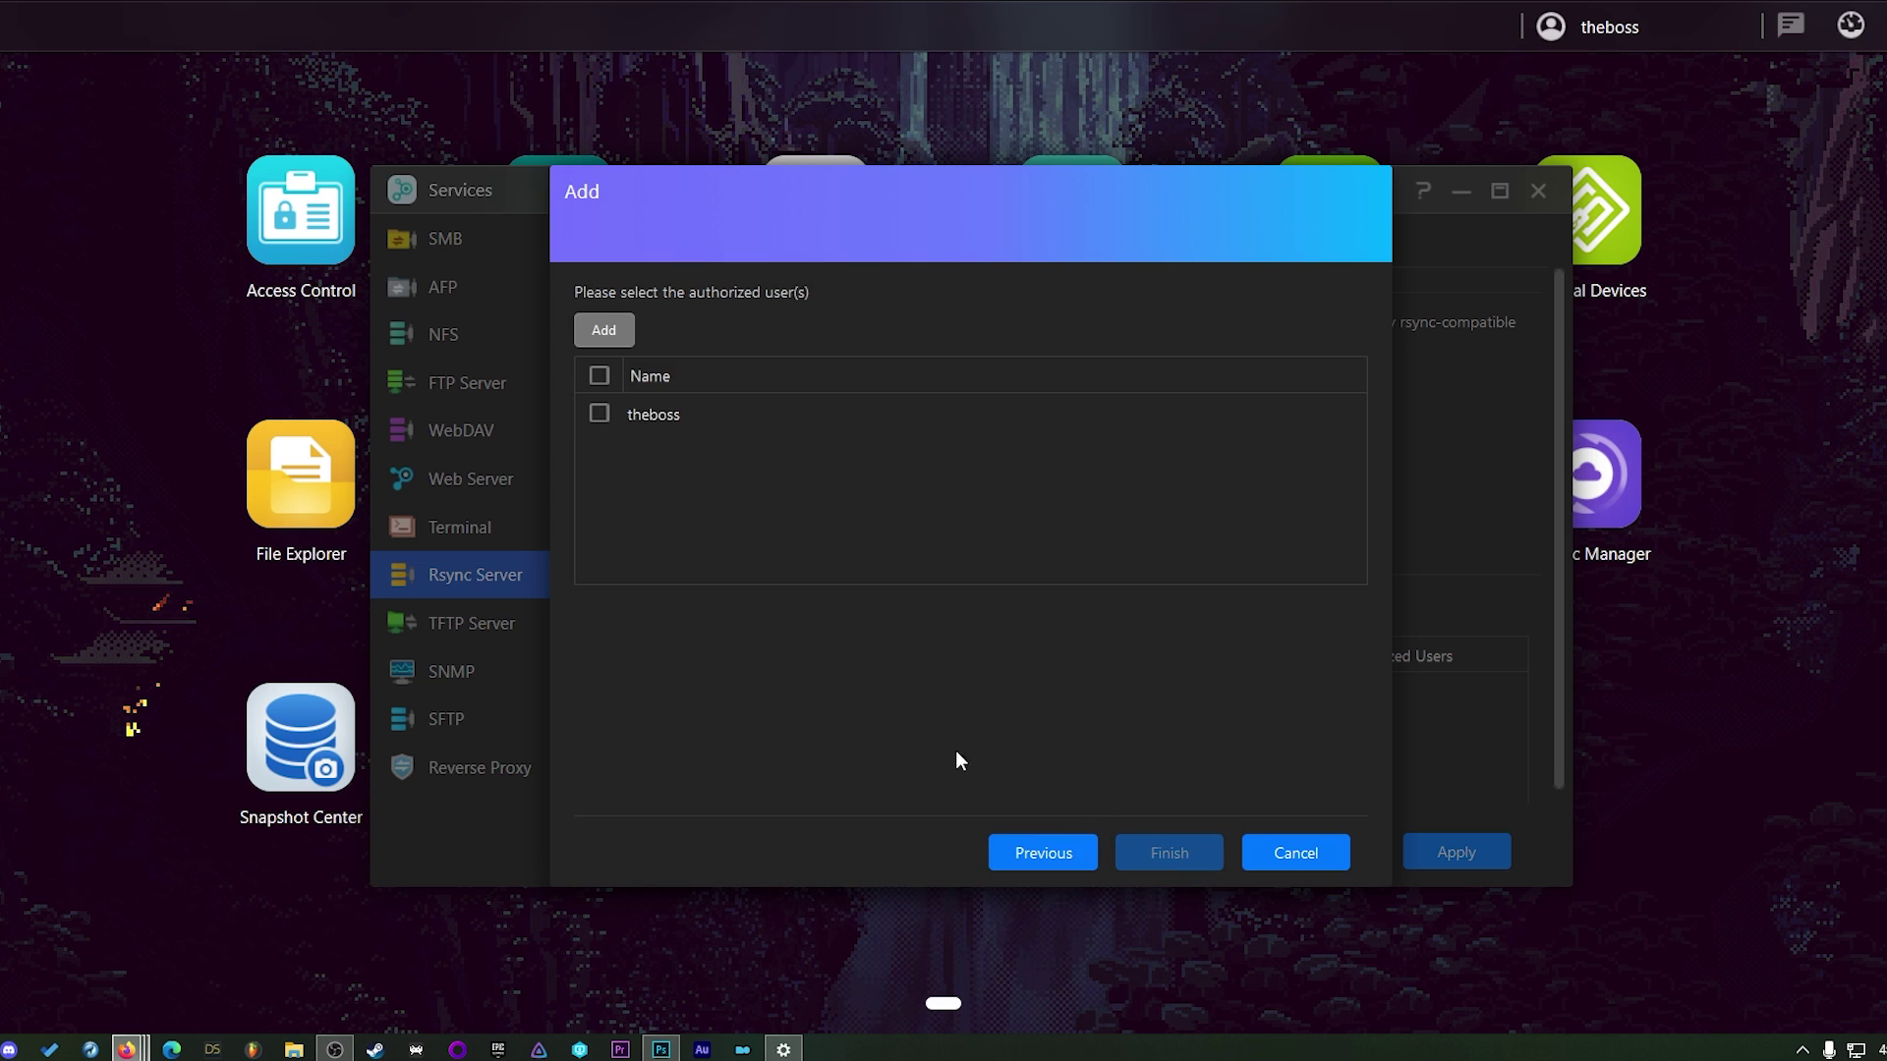
click(598, 375)
click(1145, 857)
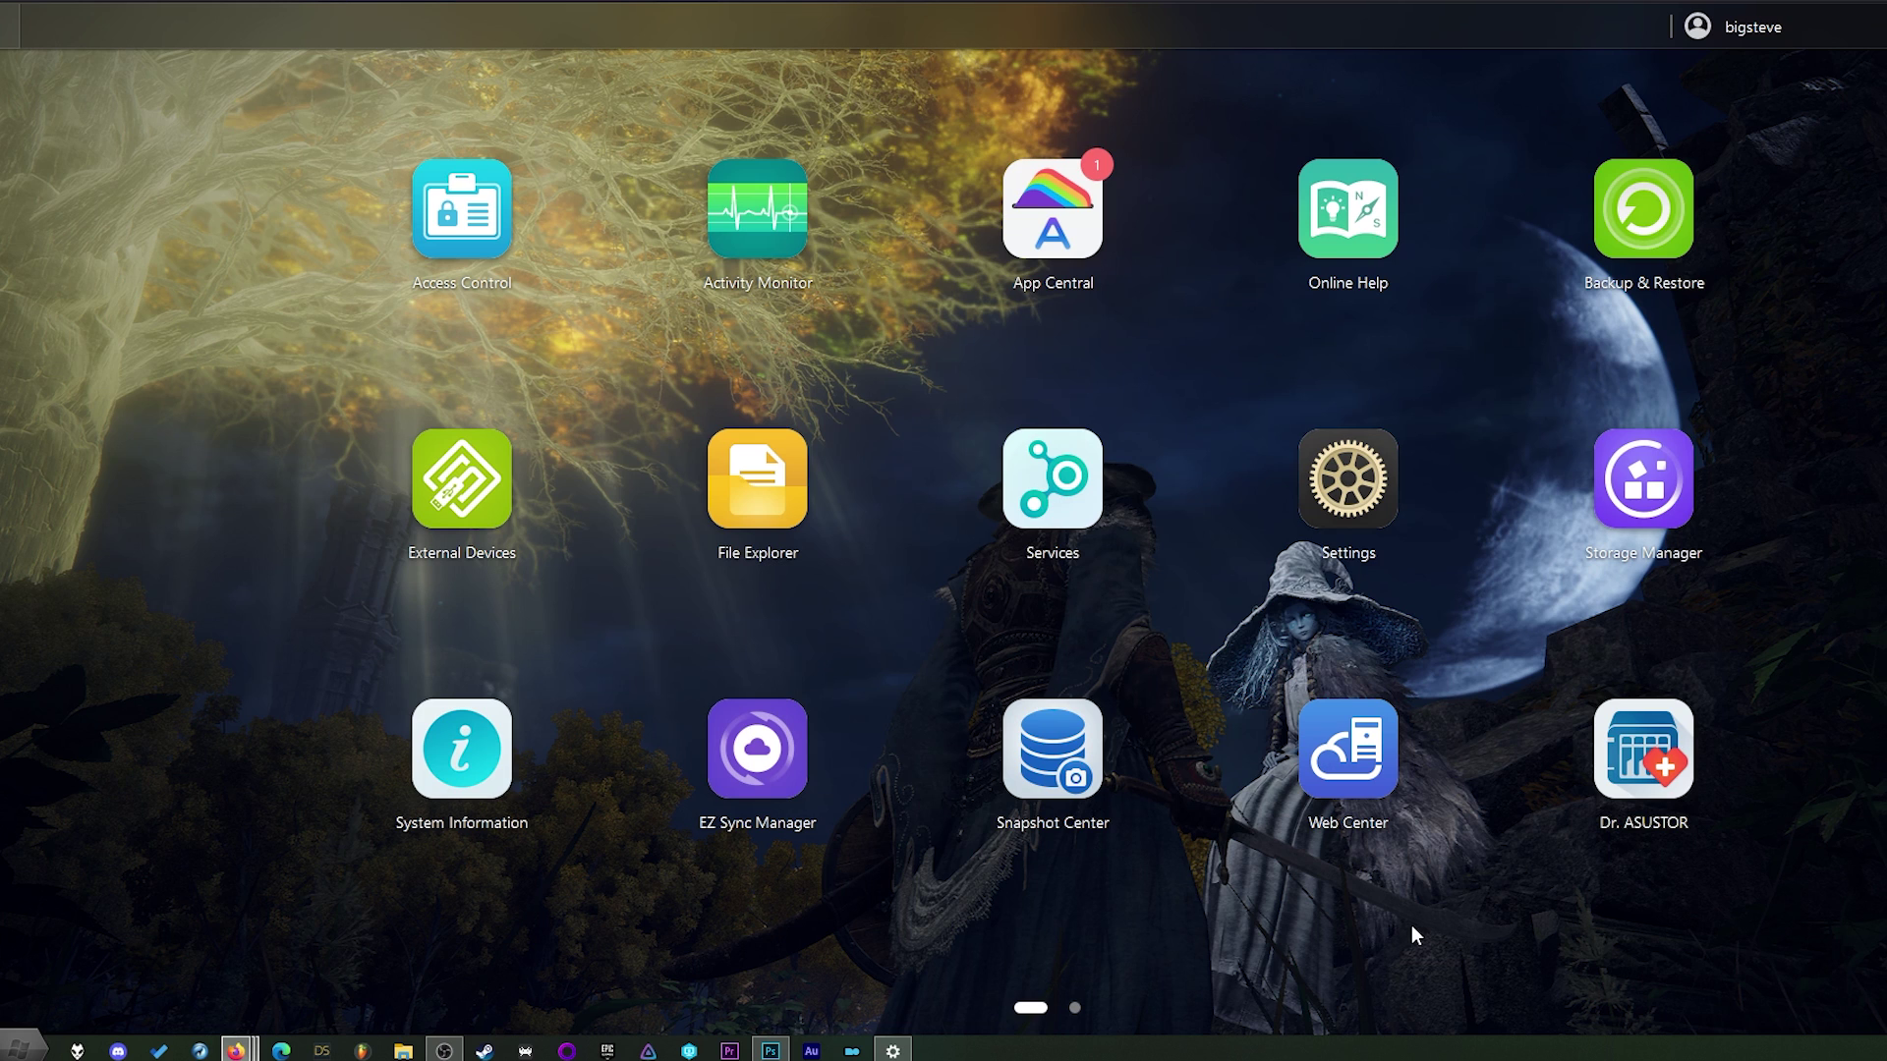
Step: Show the Rsync Server settings in Services on the old NAS
click(1093, 509)
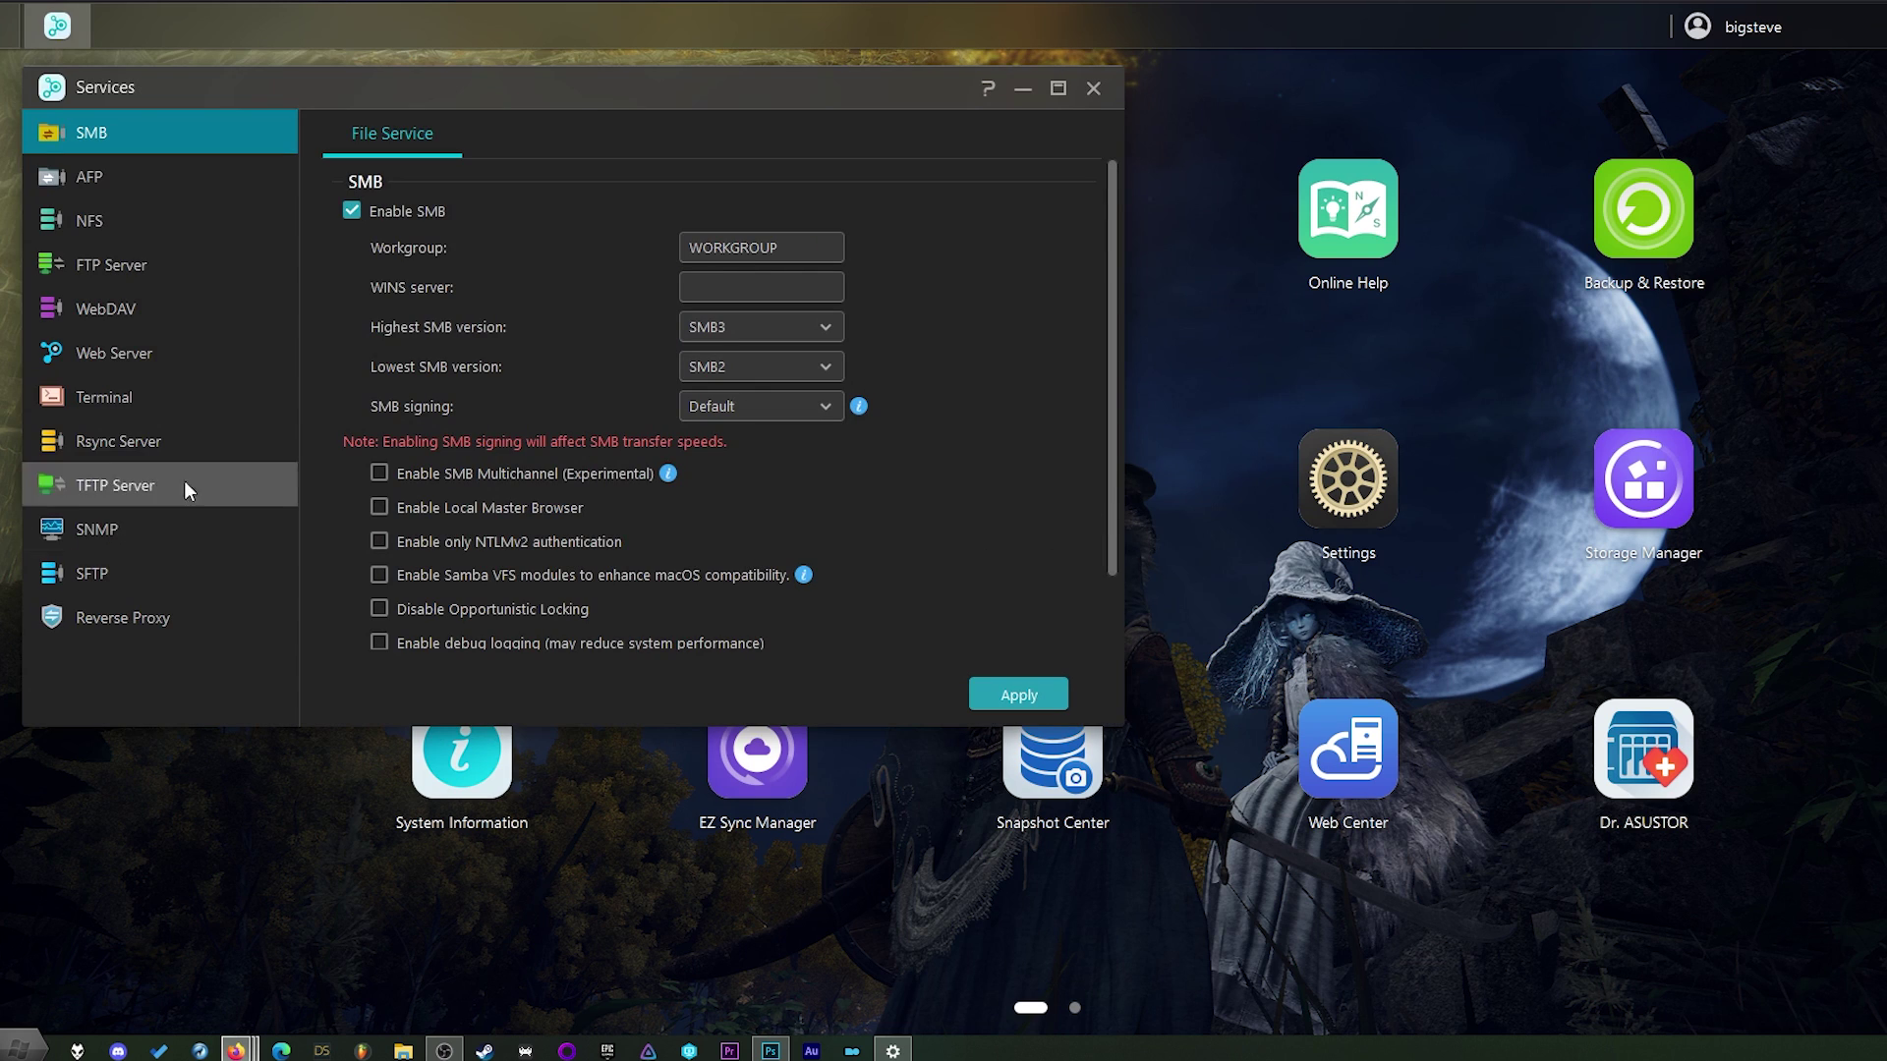
click(118, 442)
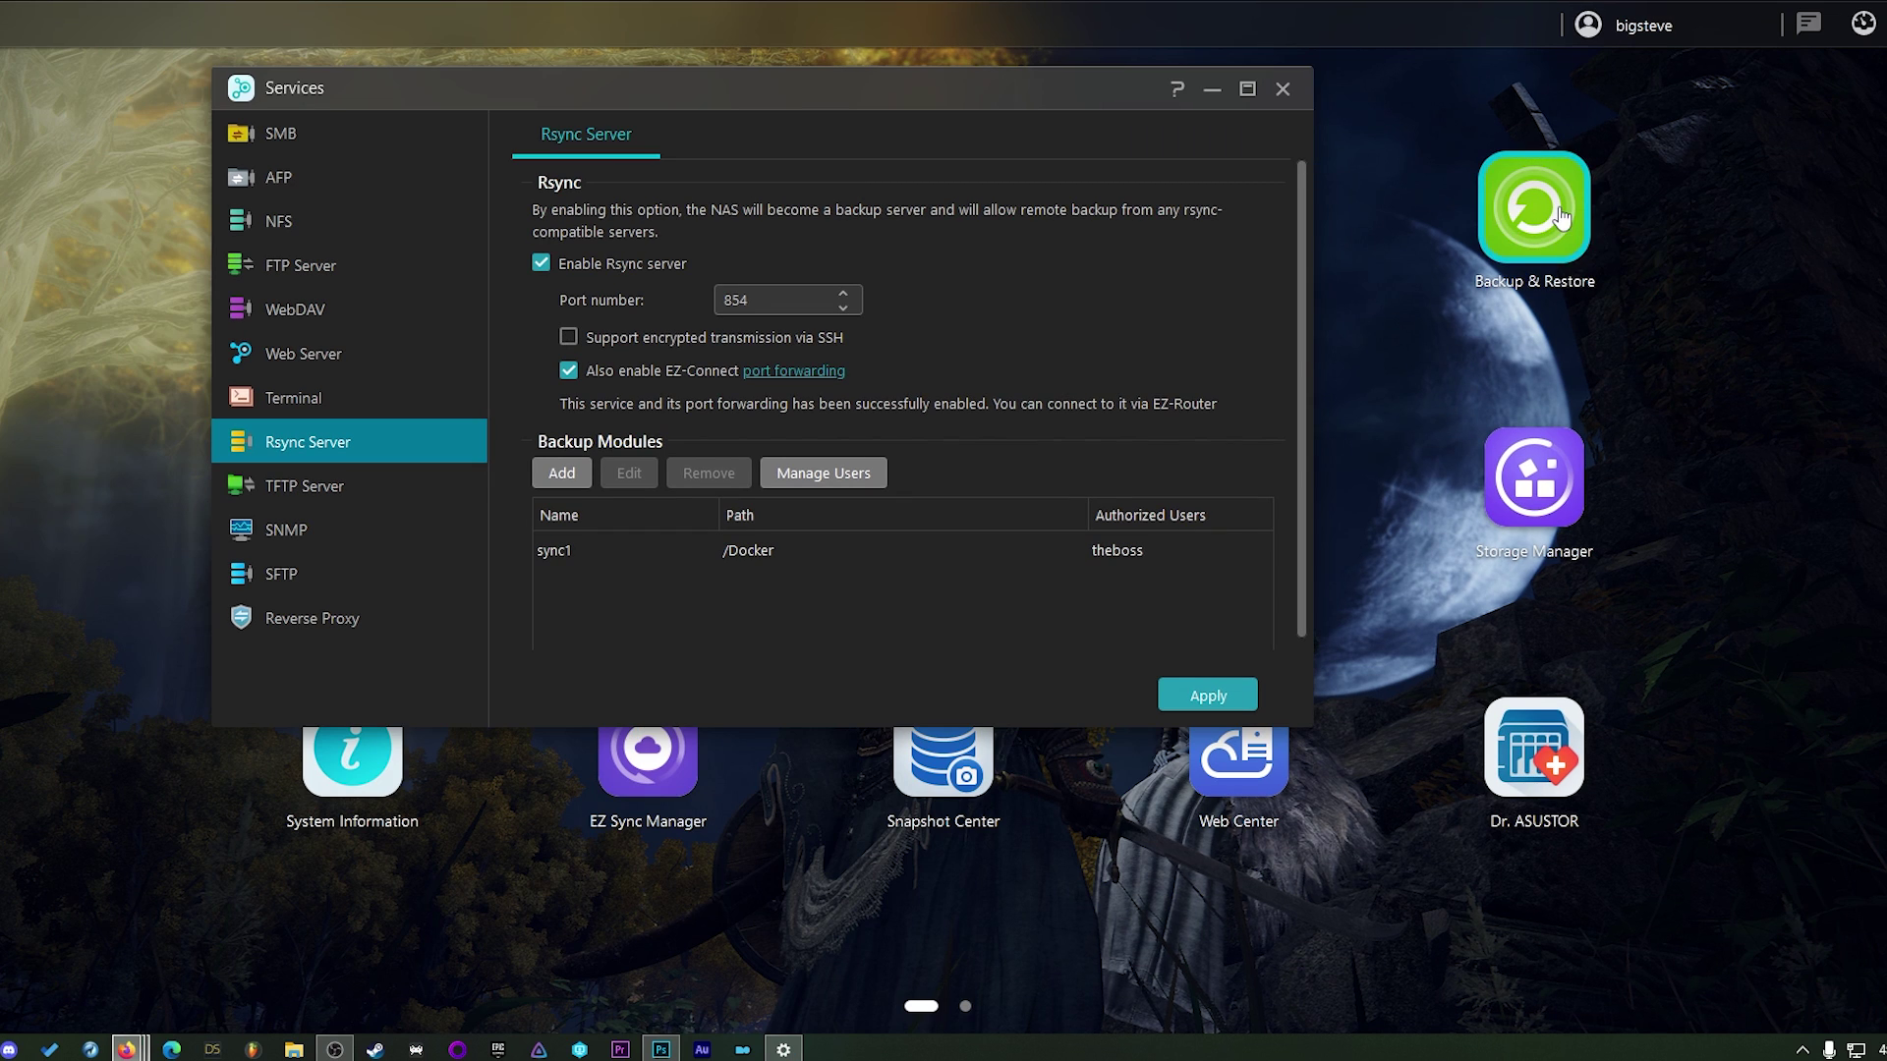
Step: Create a new Remote Sync backup job with ASUSTOR NAS as the server type
click(1560, 216)
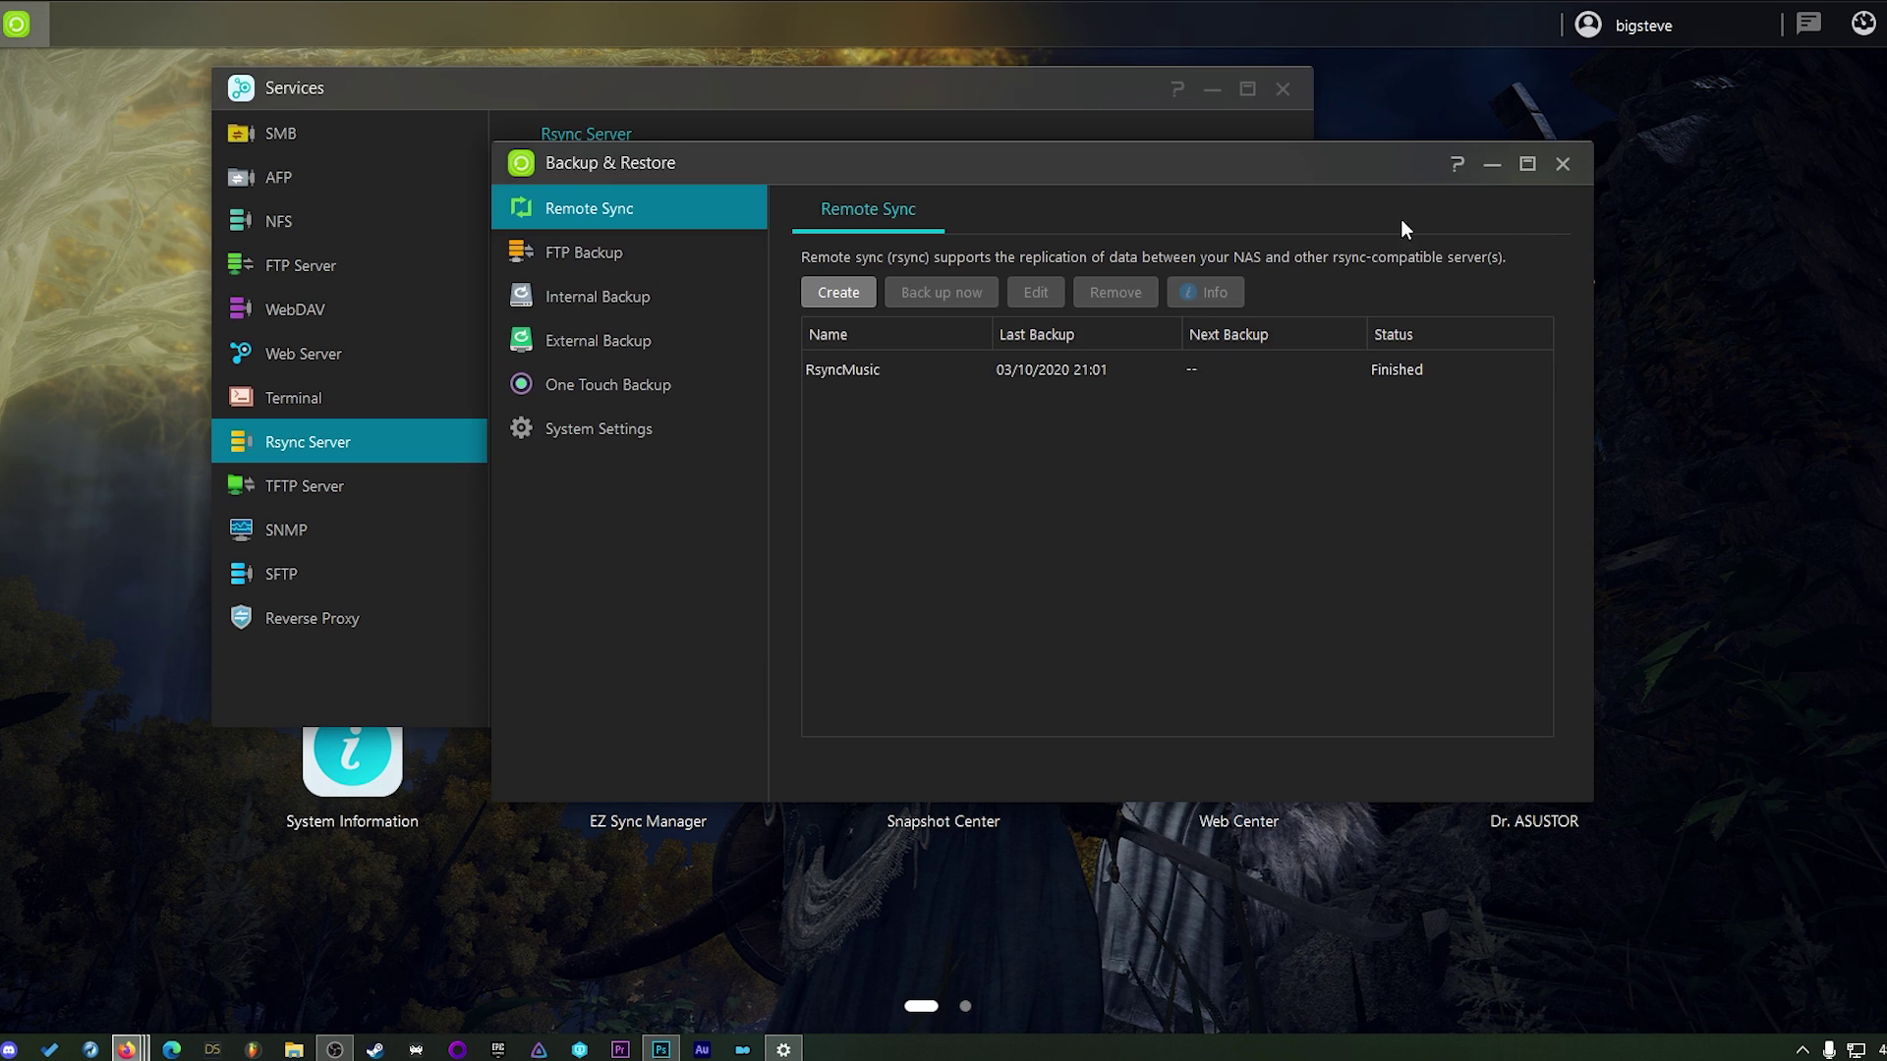
click(856, 294)
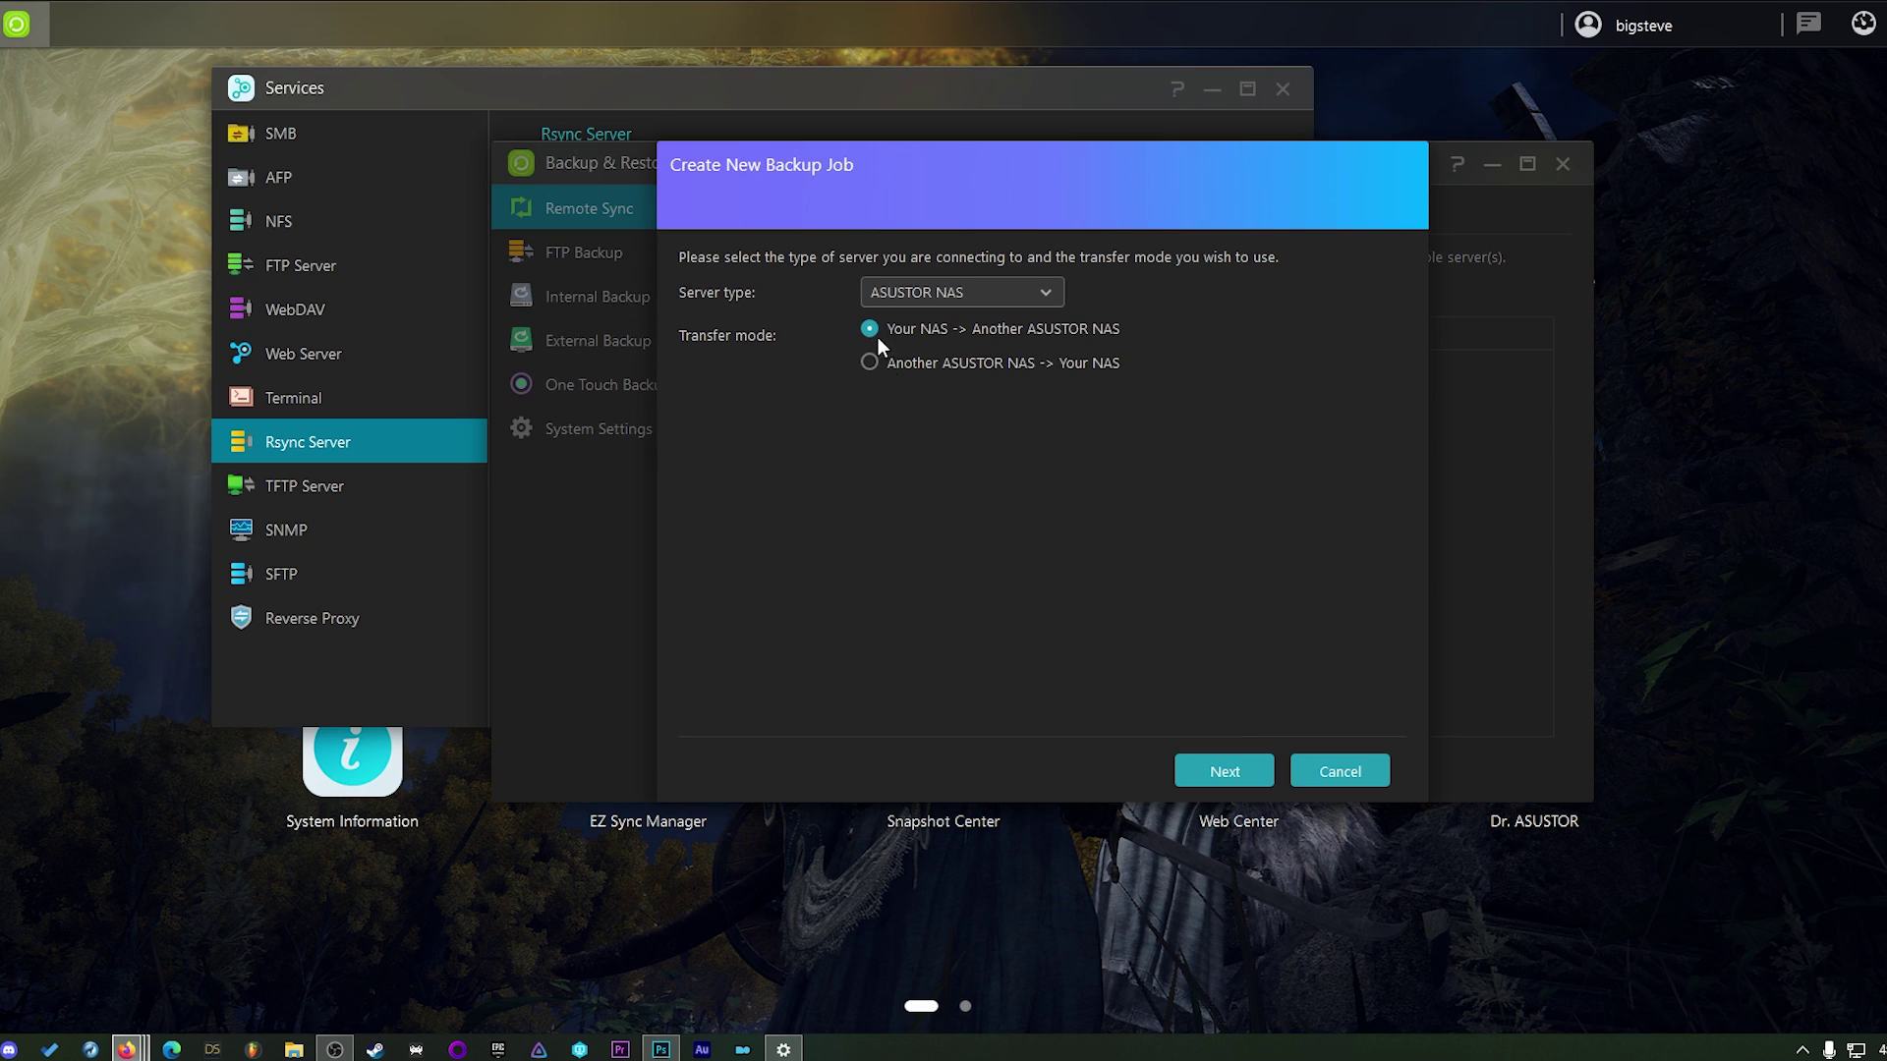
click(1018, 295)
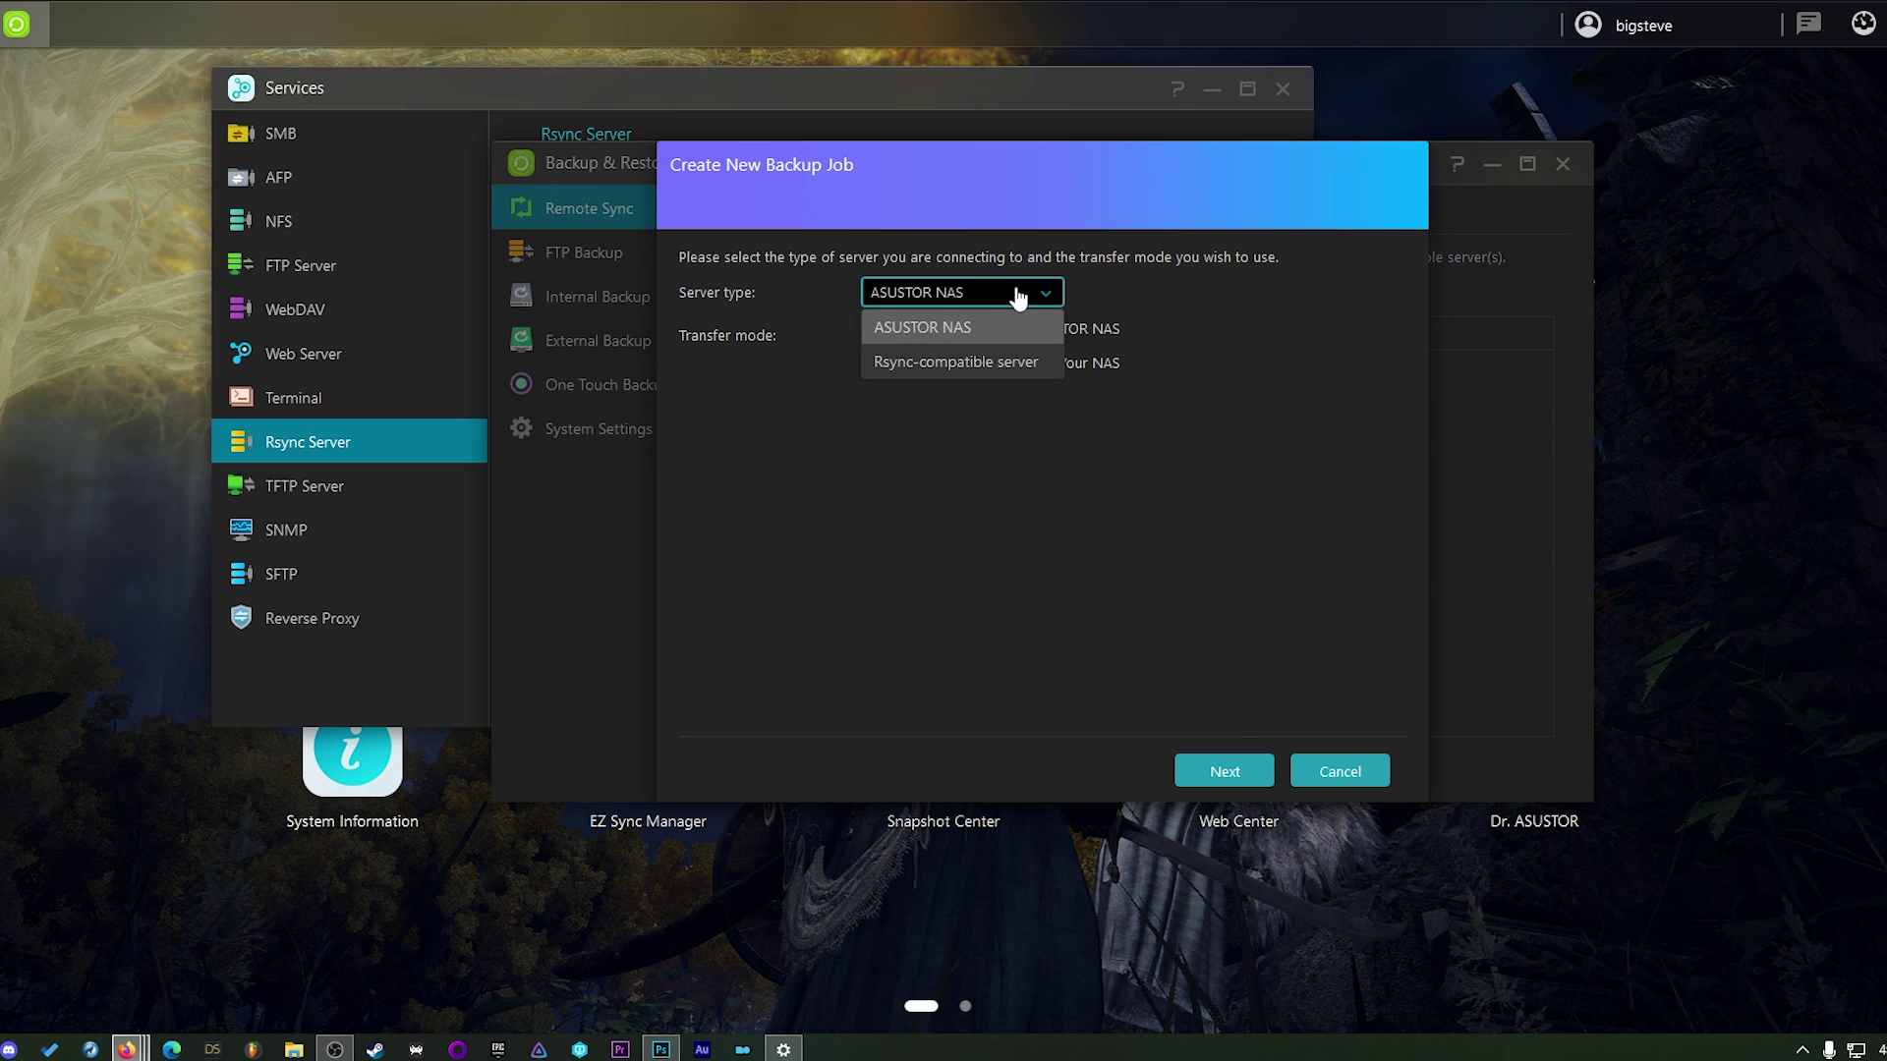
click(956, 364)
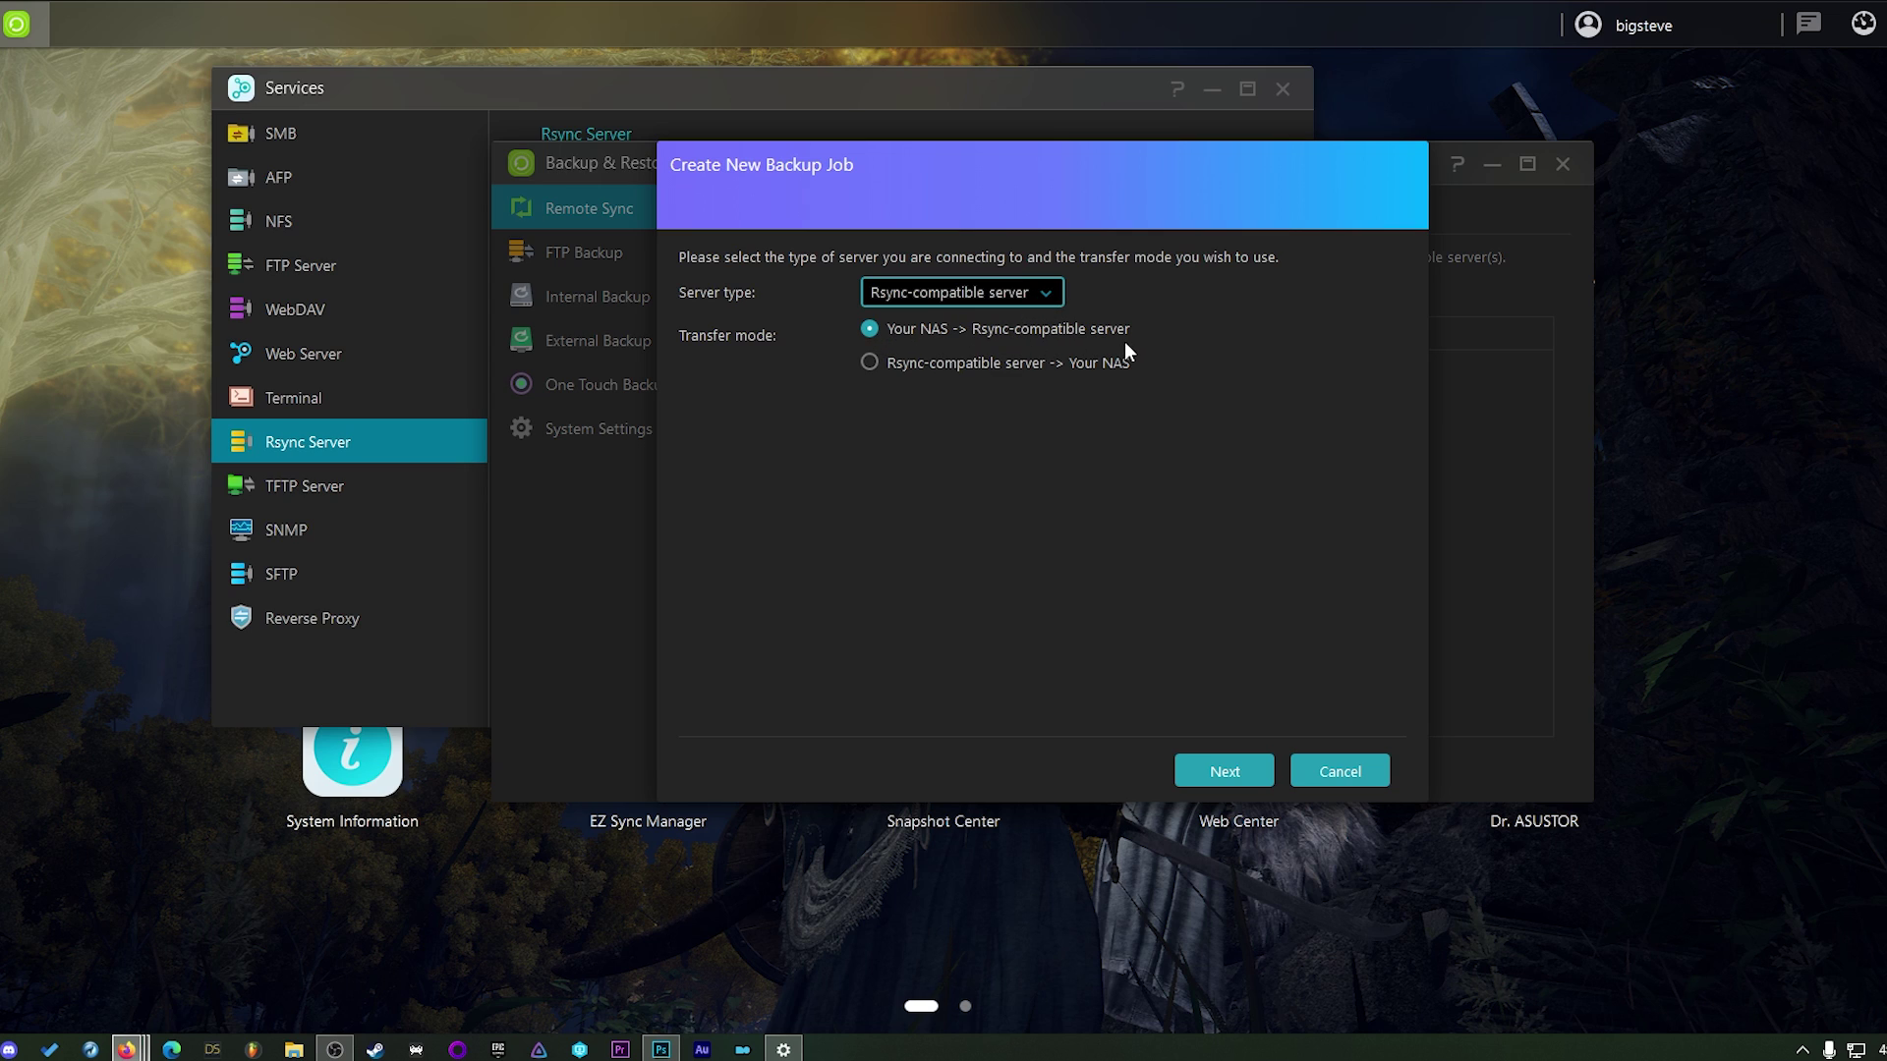
click(1039, 308)
click(976, 328)
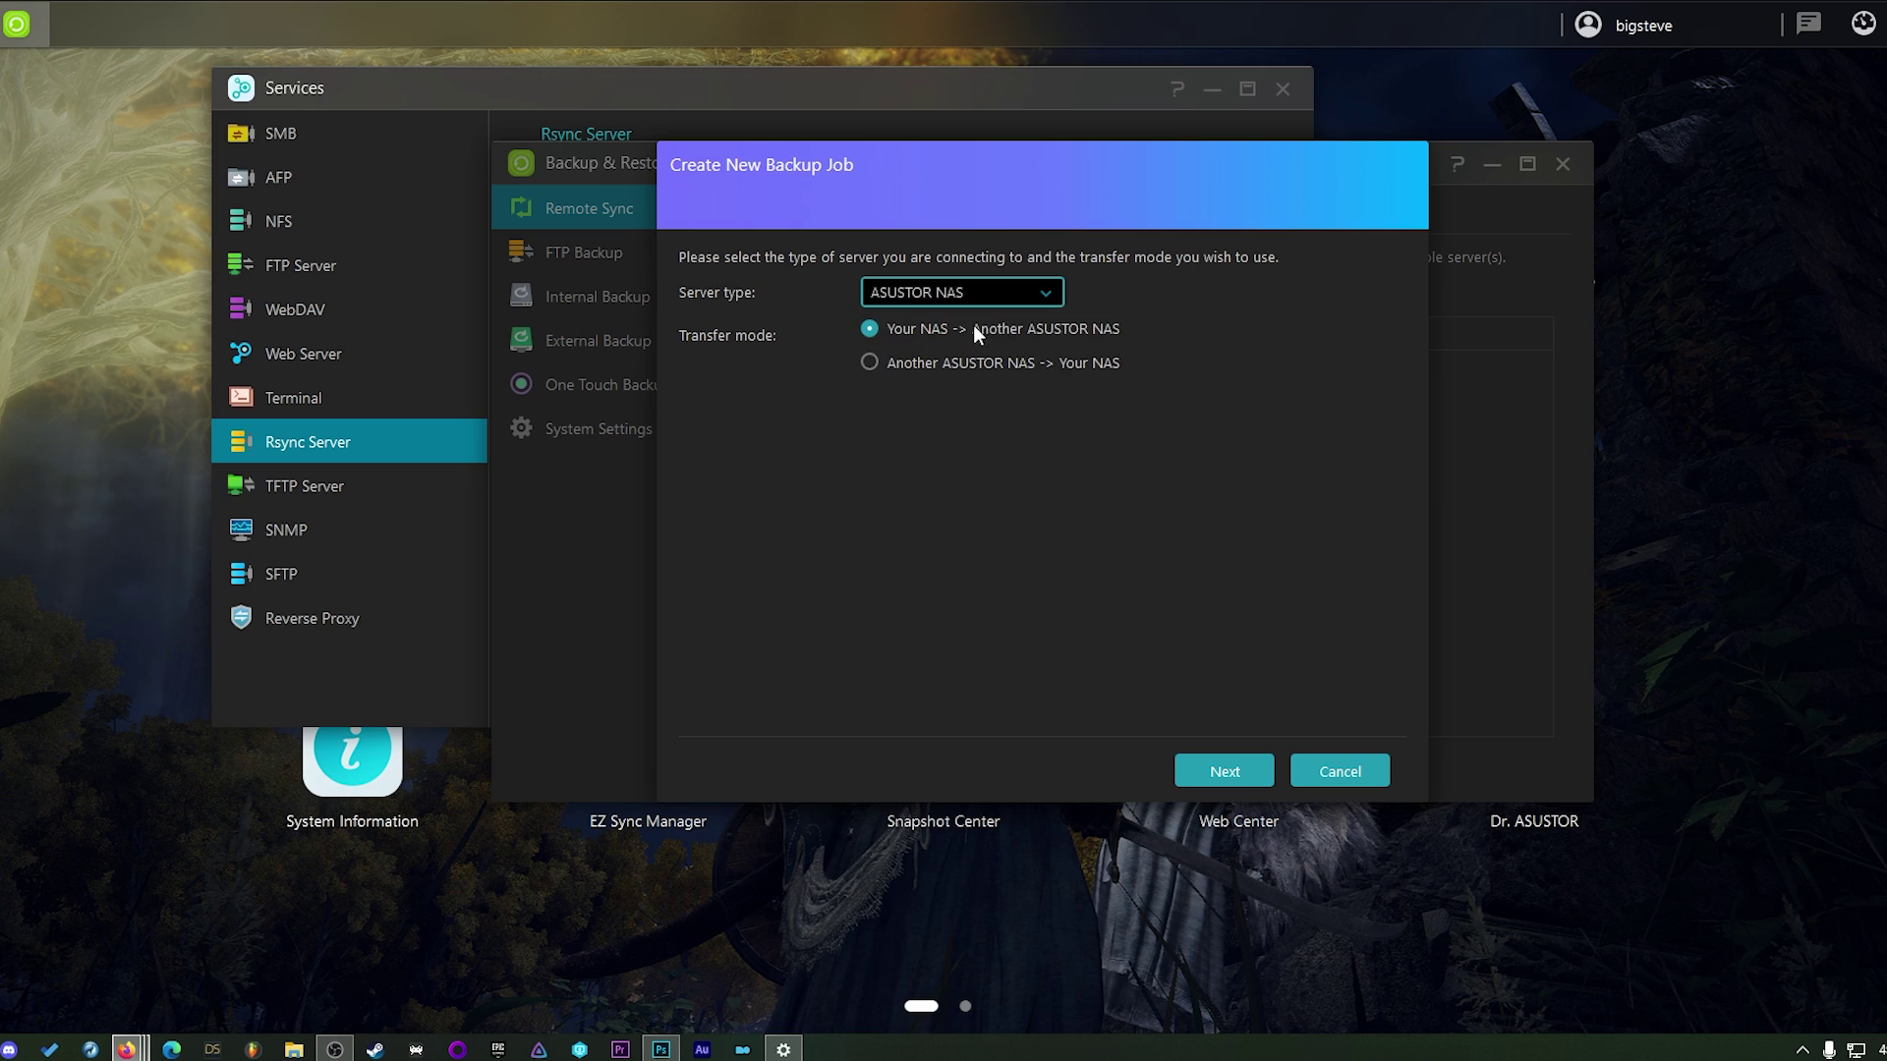
Step: Set the target server address to 172.16.16.250 and the port to 855
click(1219, 770)
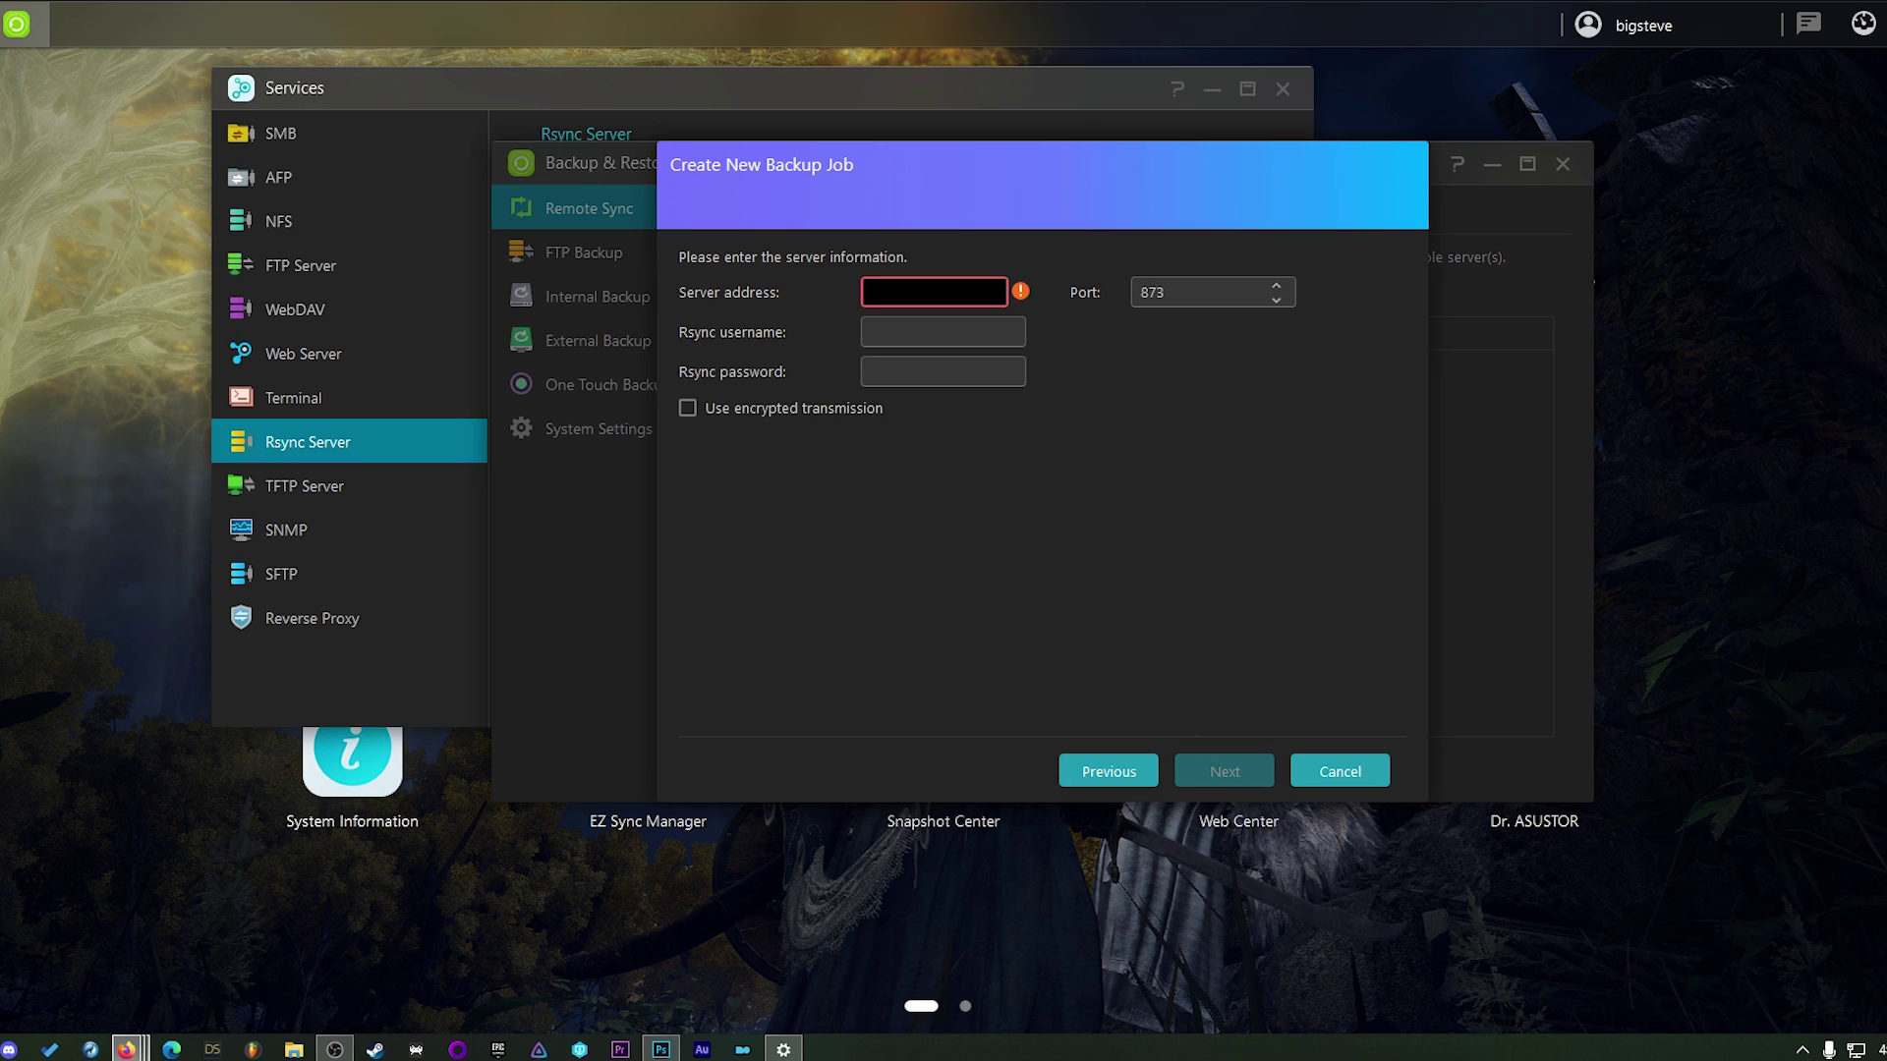
text(172.16.10.10)
key(Tab)
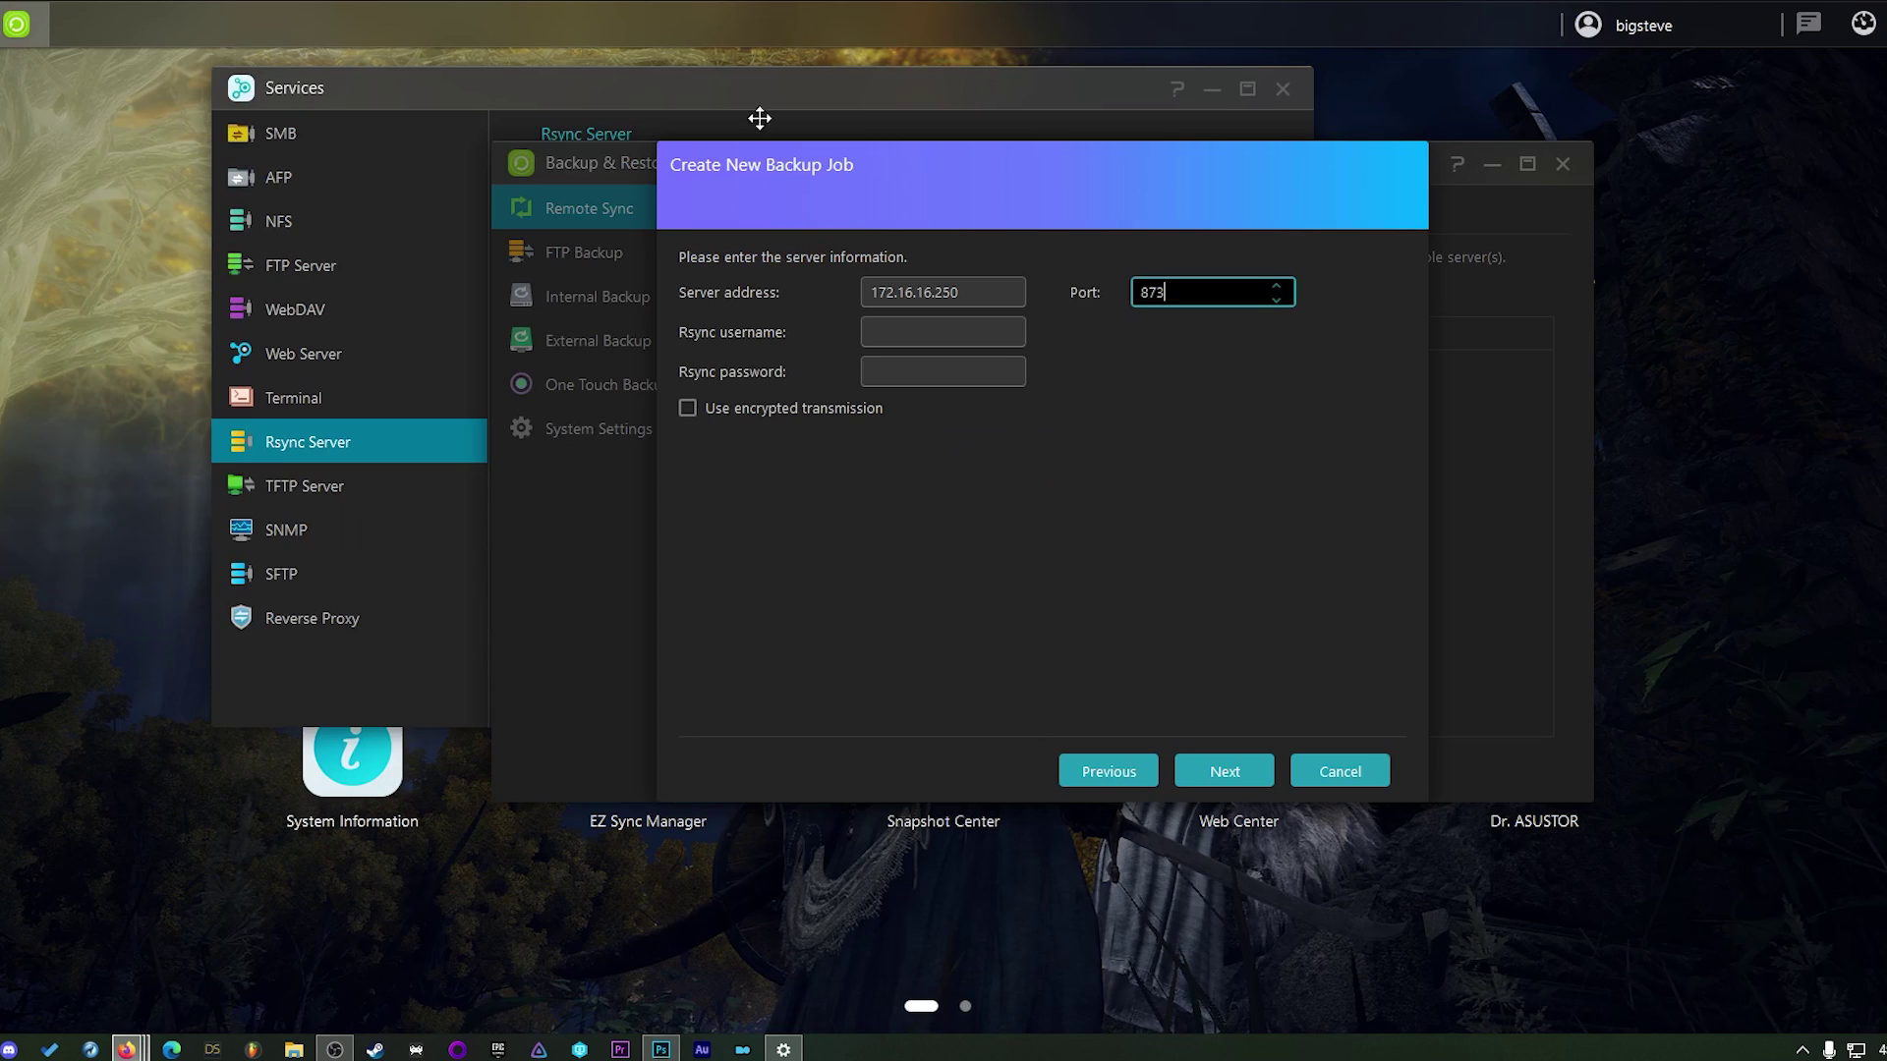
key(ctrl+a)
text(855)
Step: Enter the rsync username and password, leaving encrypted transmission off
key(Tab)
text(theboss)
key(Tab)
text(********)
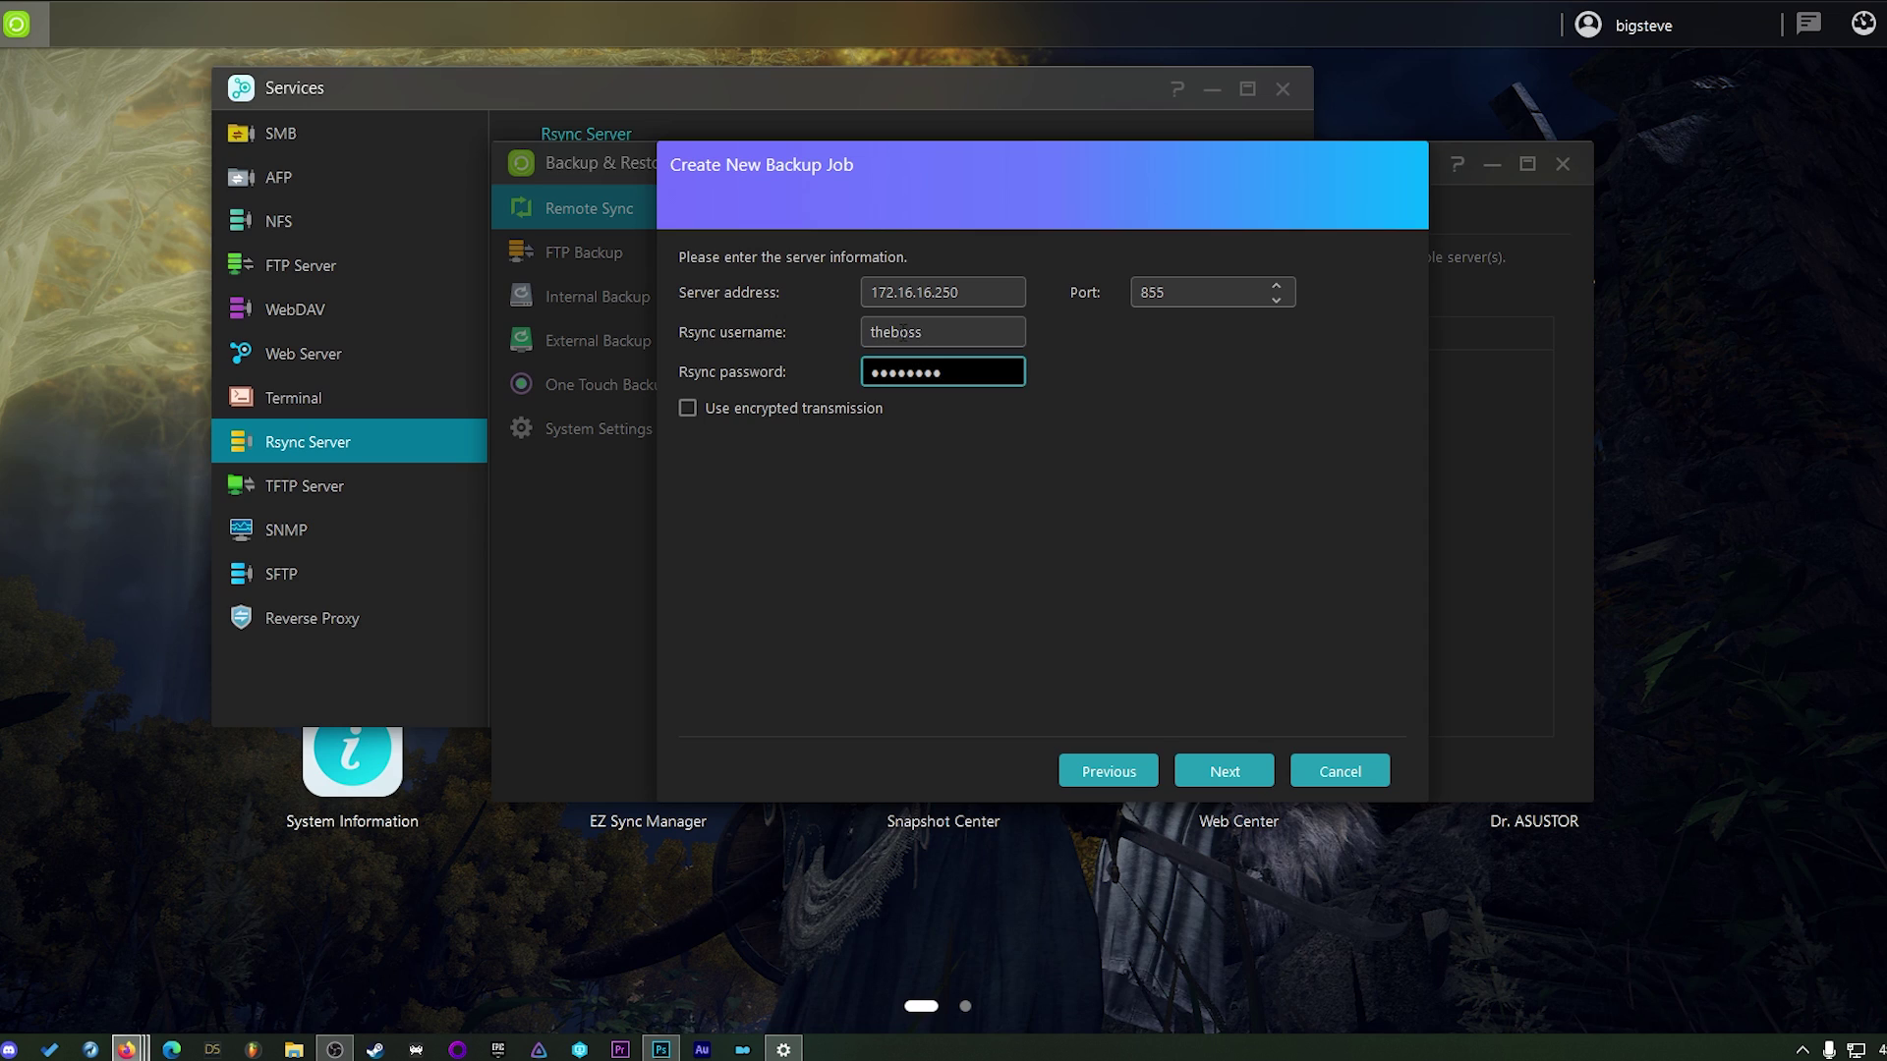
click(783, 421)
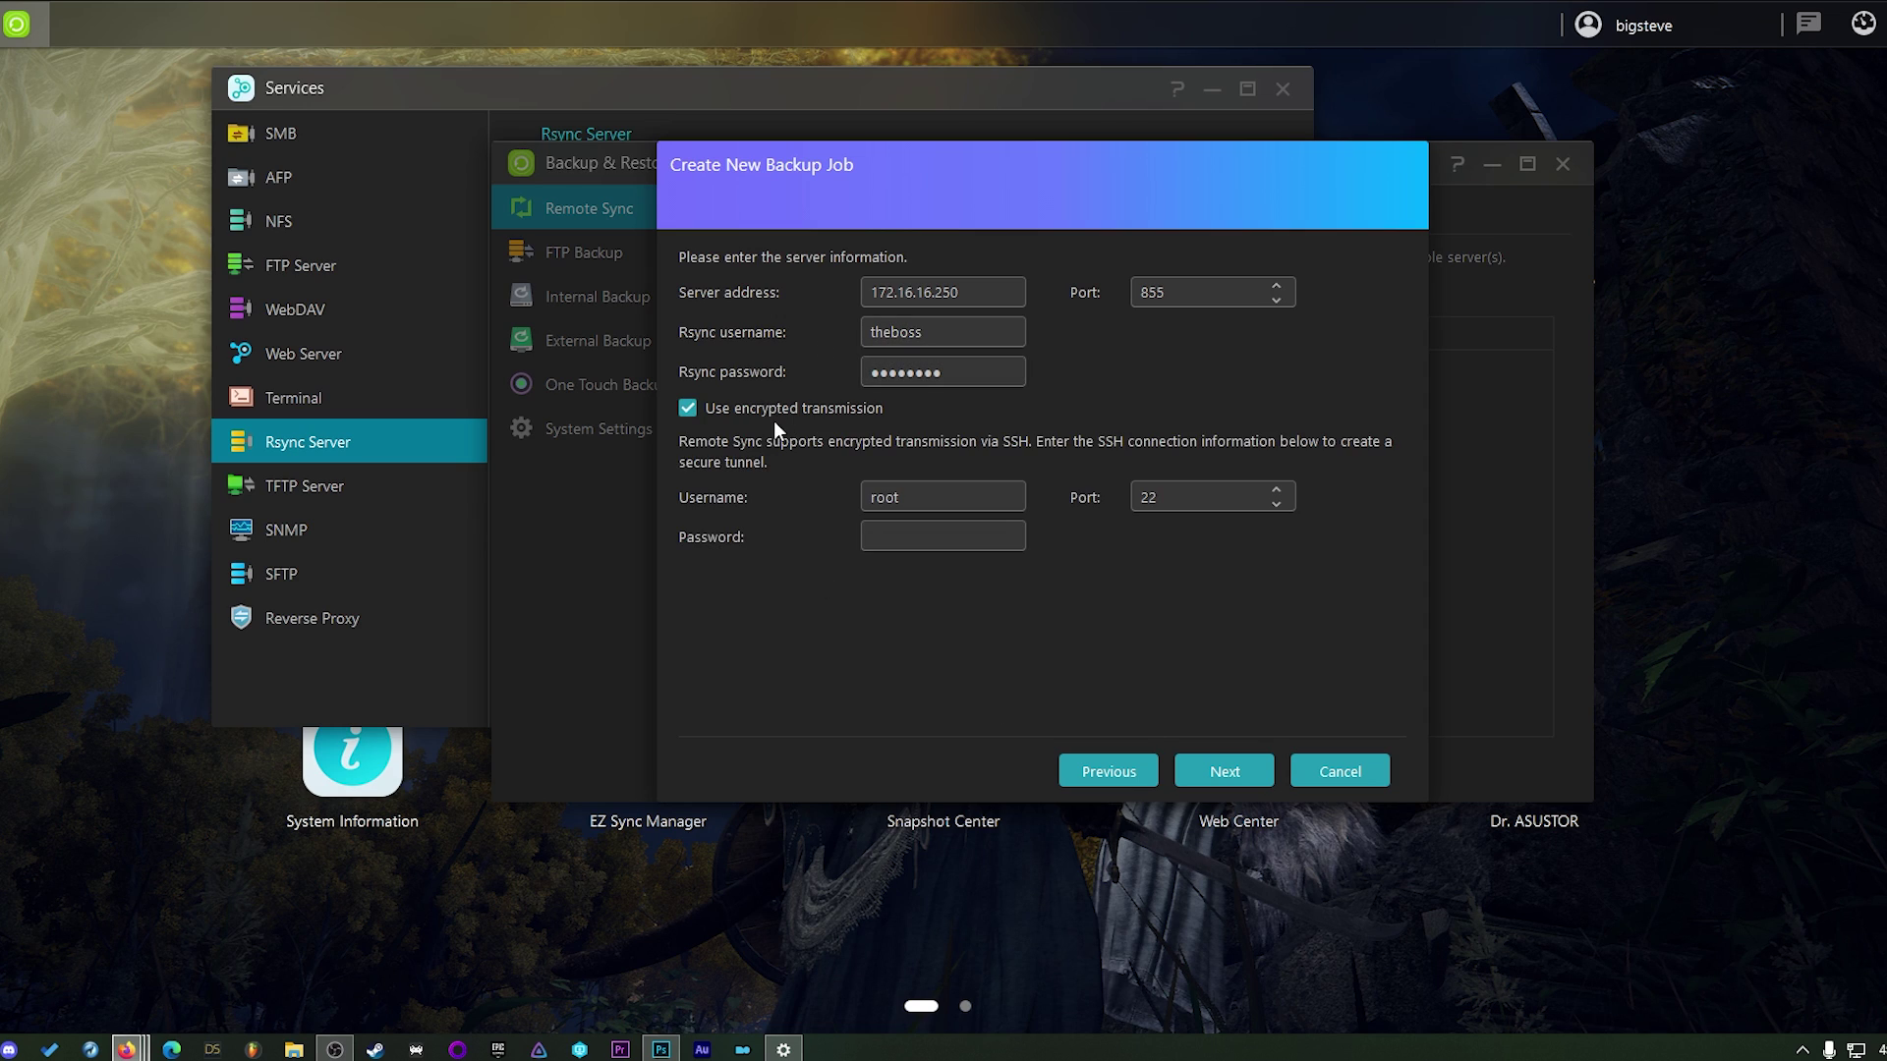
click(688, 409)
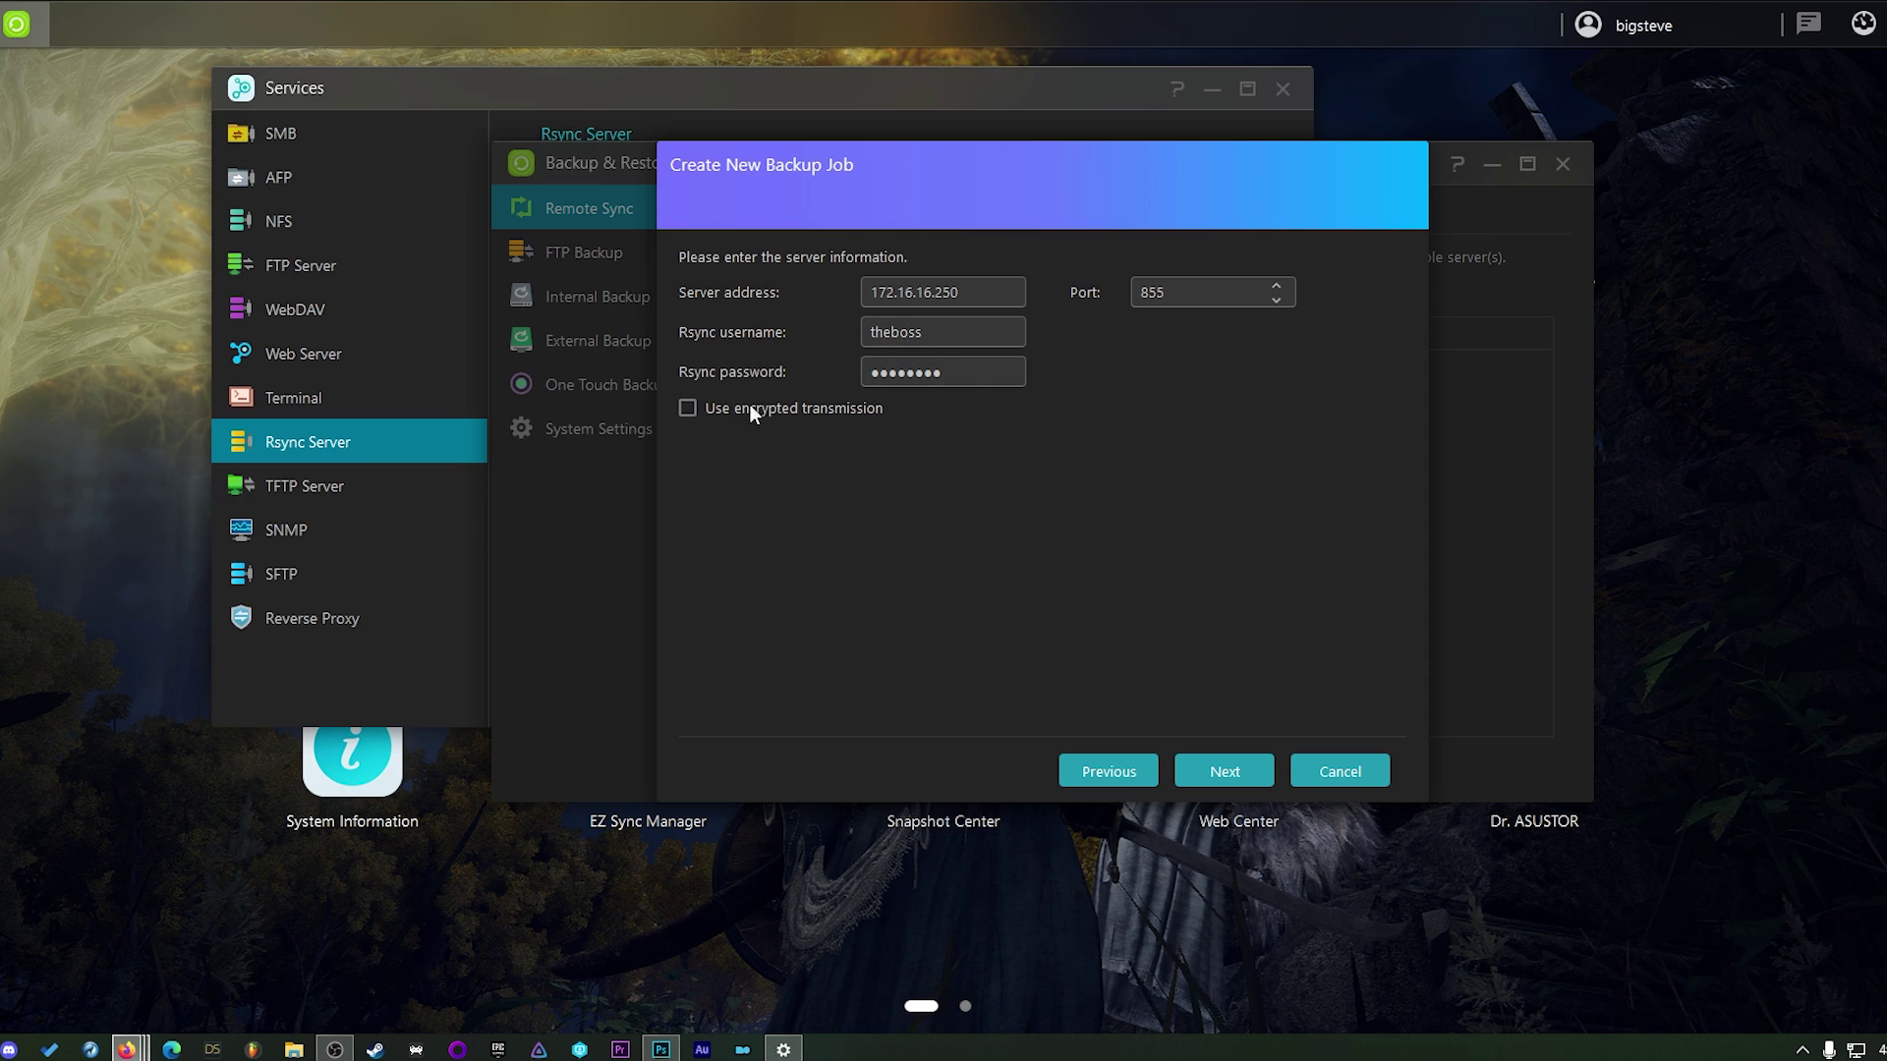
click(1229, 773)
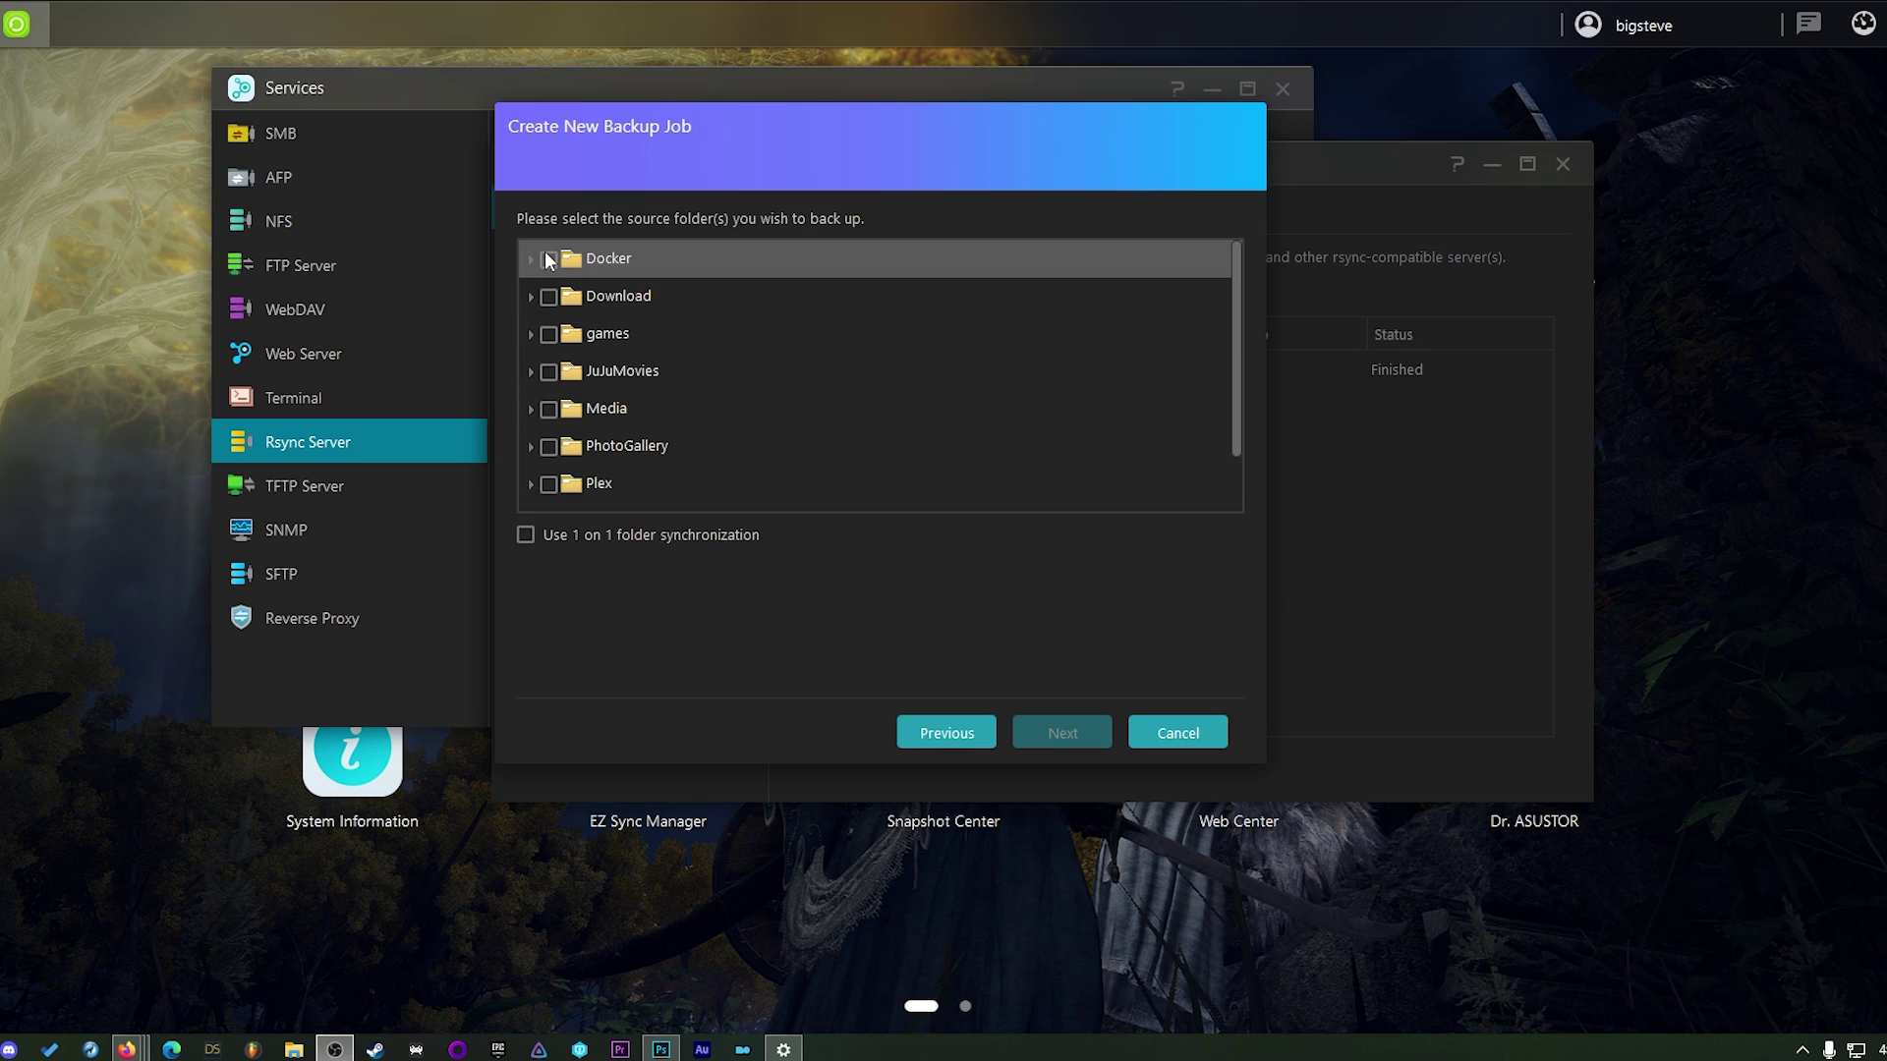
Step: Select the Download share as source and enable 1 on 1 folder synchronization
click(548, 297)
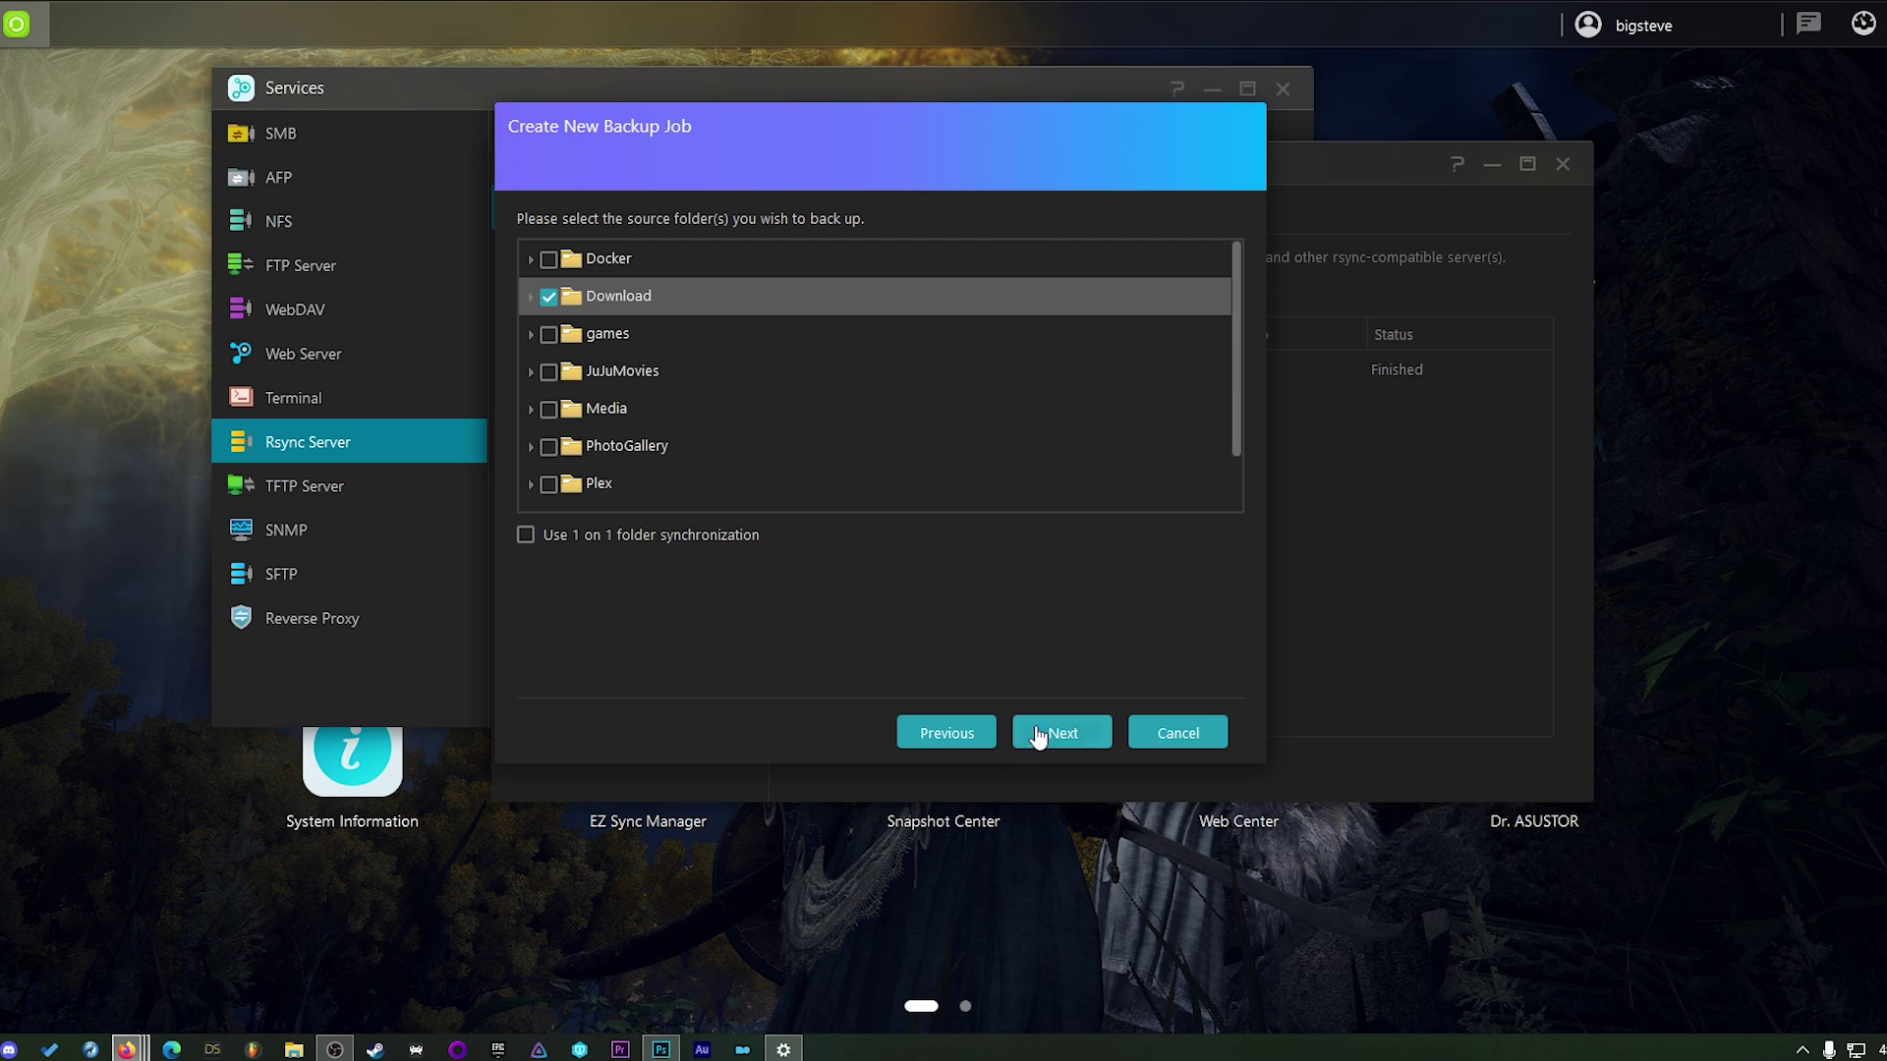
click(526, 537)
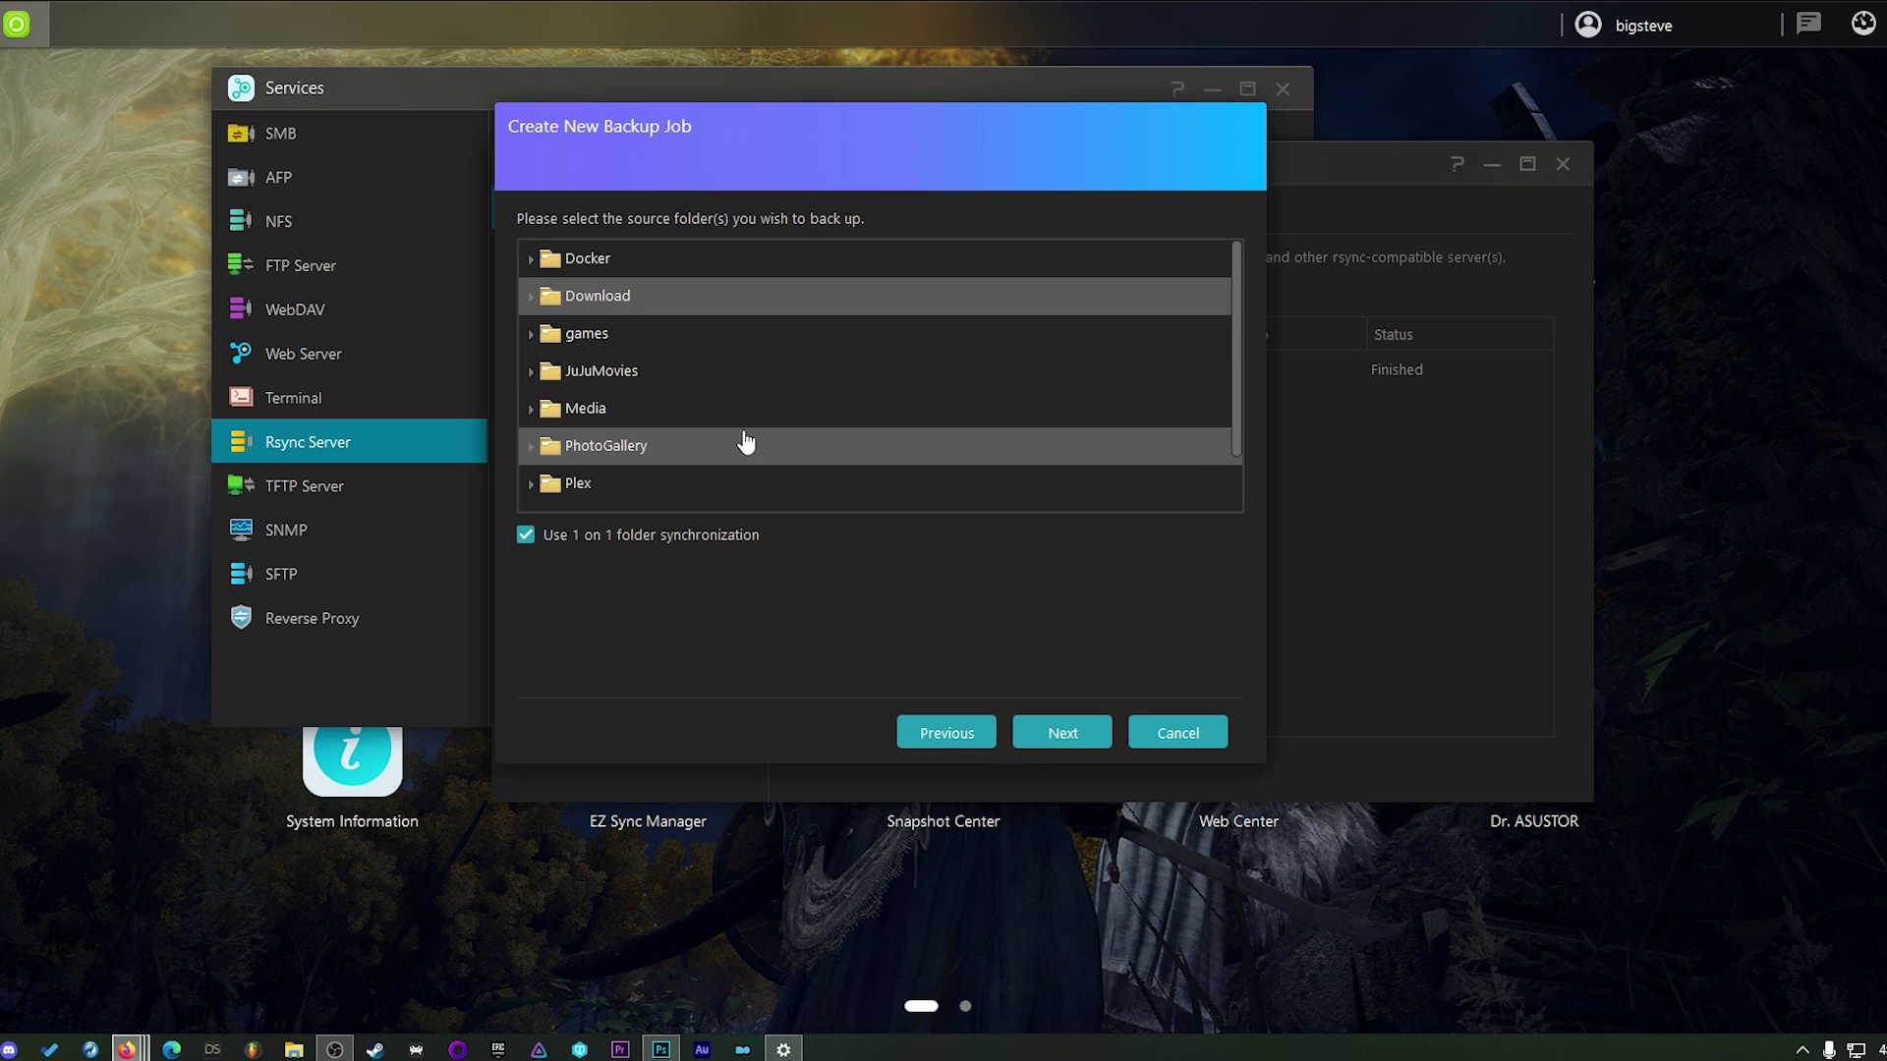
click(532, 297)
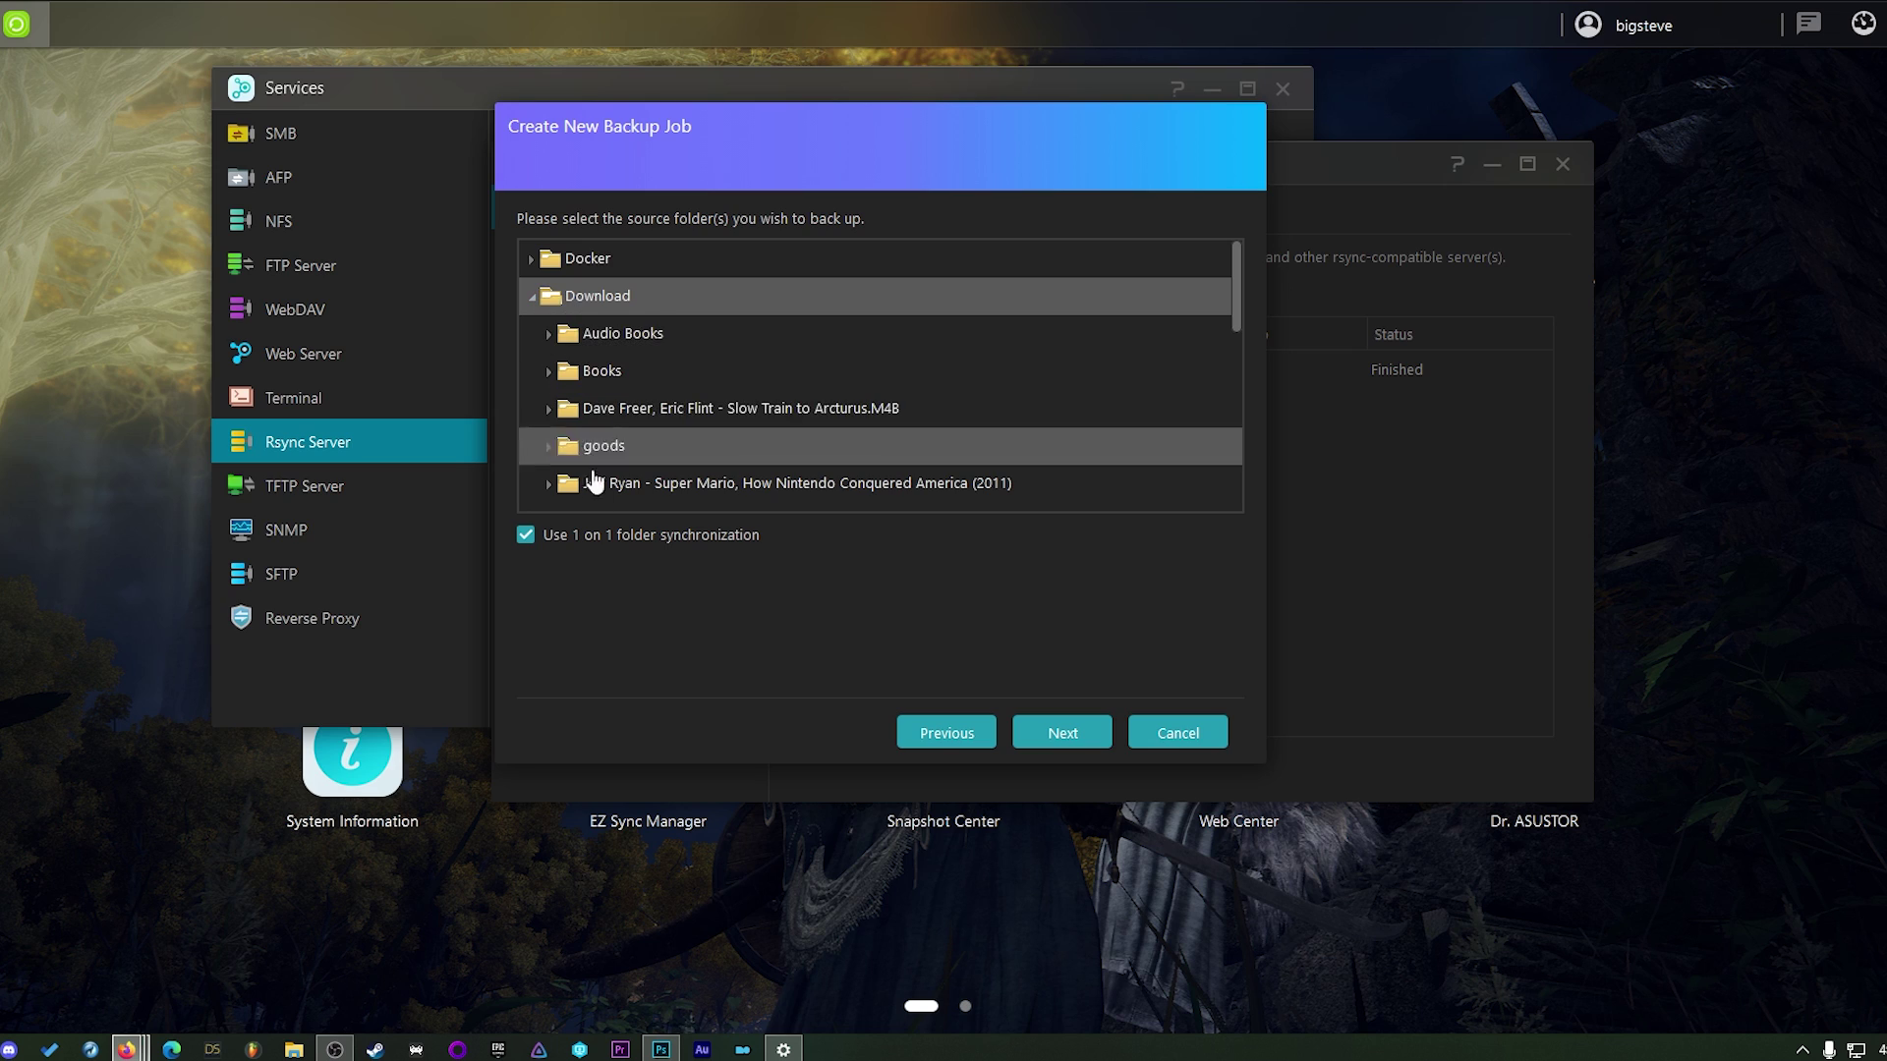
click(532, 297)
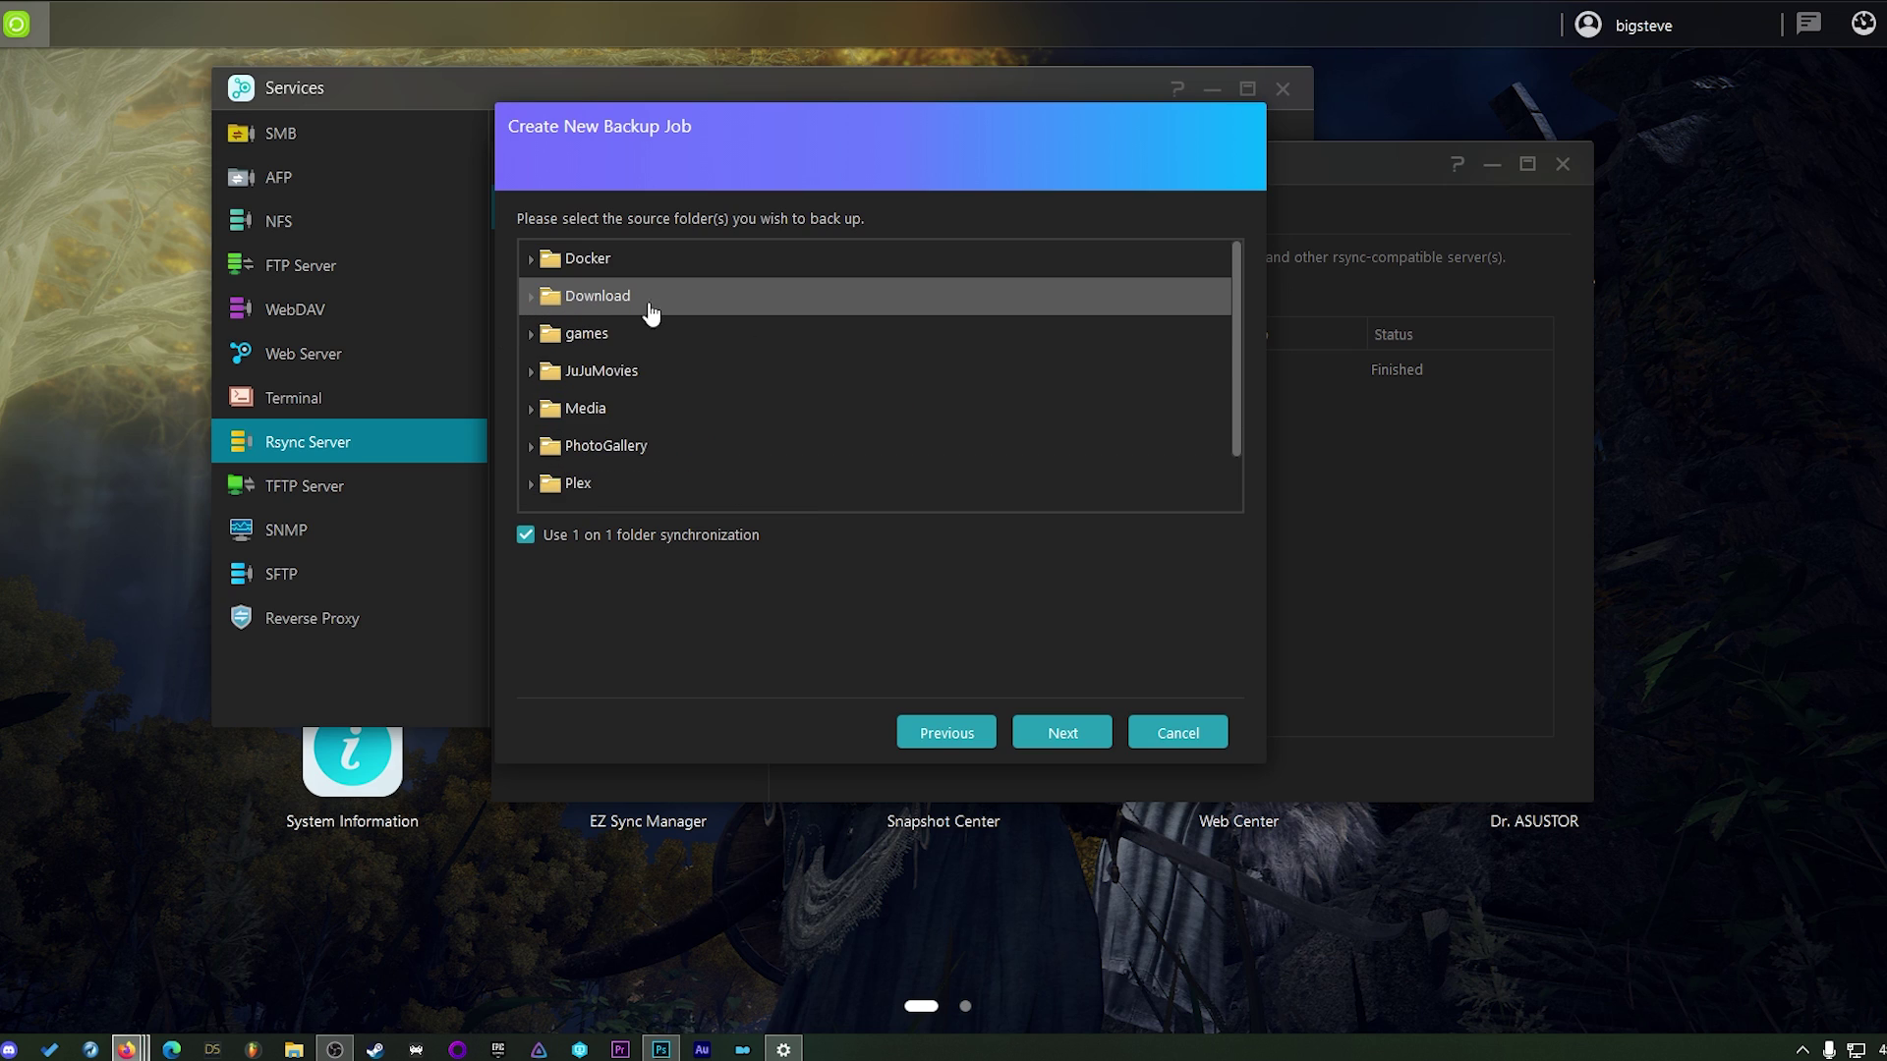
click(1063, 737)
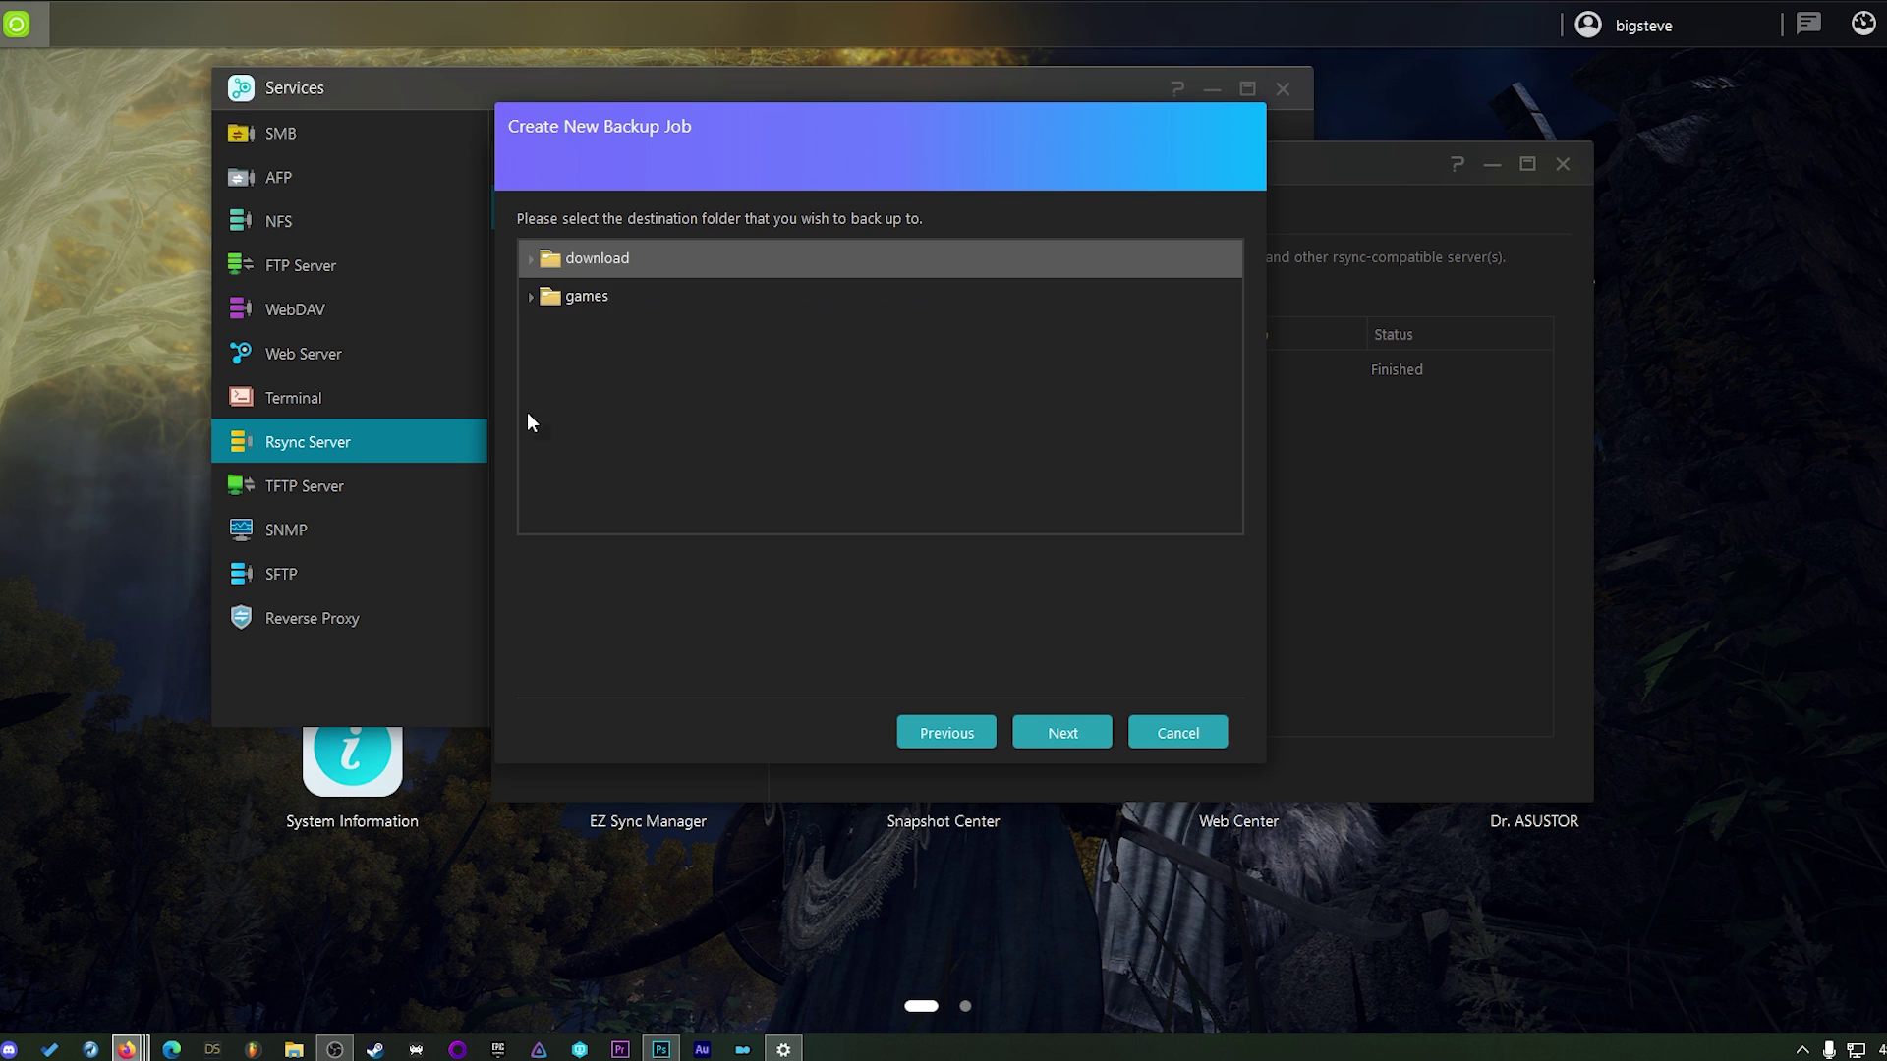
Step: Set the job to back up now rather than on a schedule
click(1059, 737)
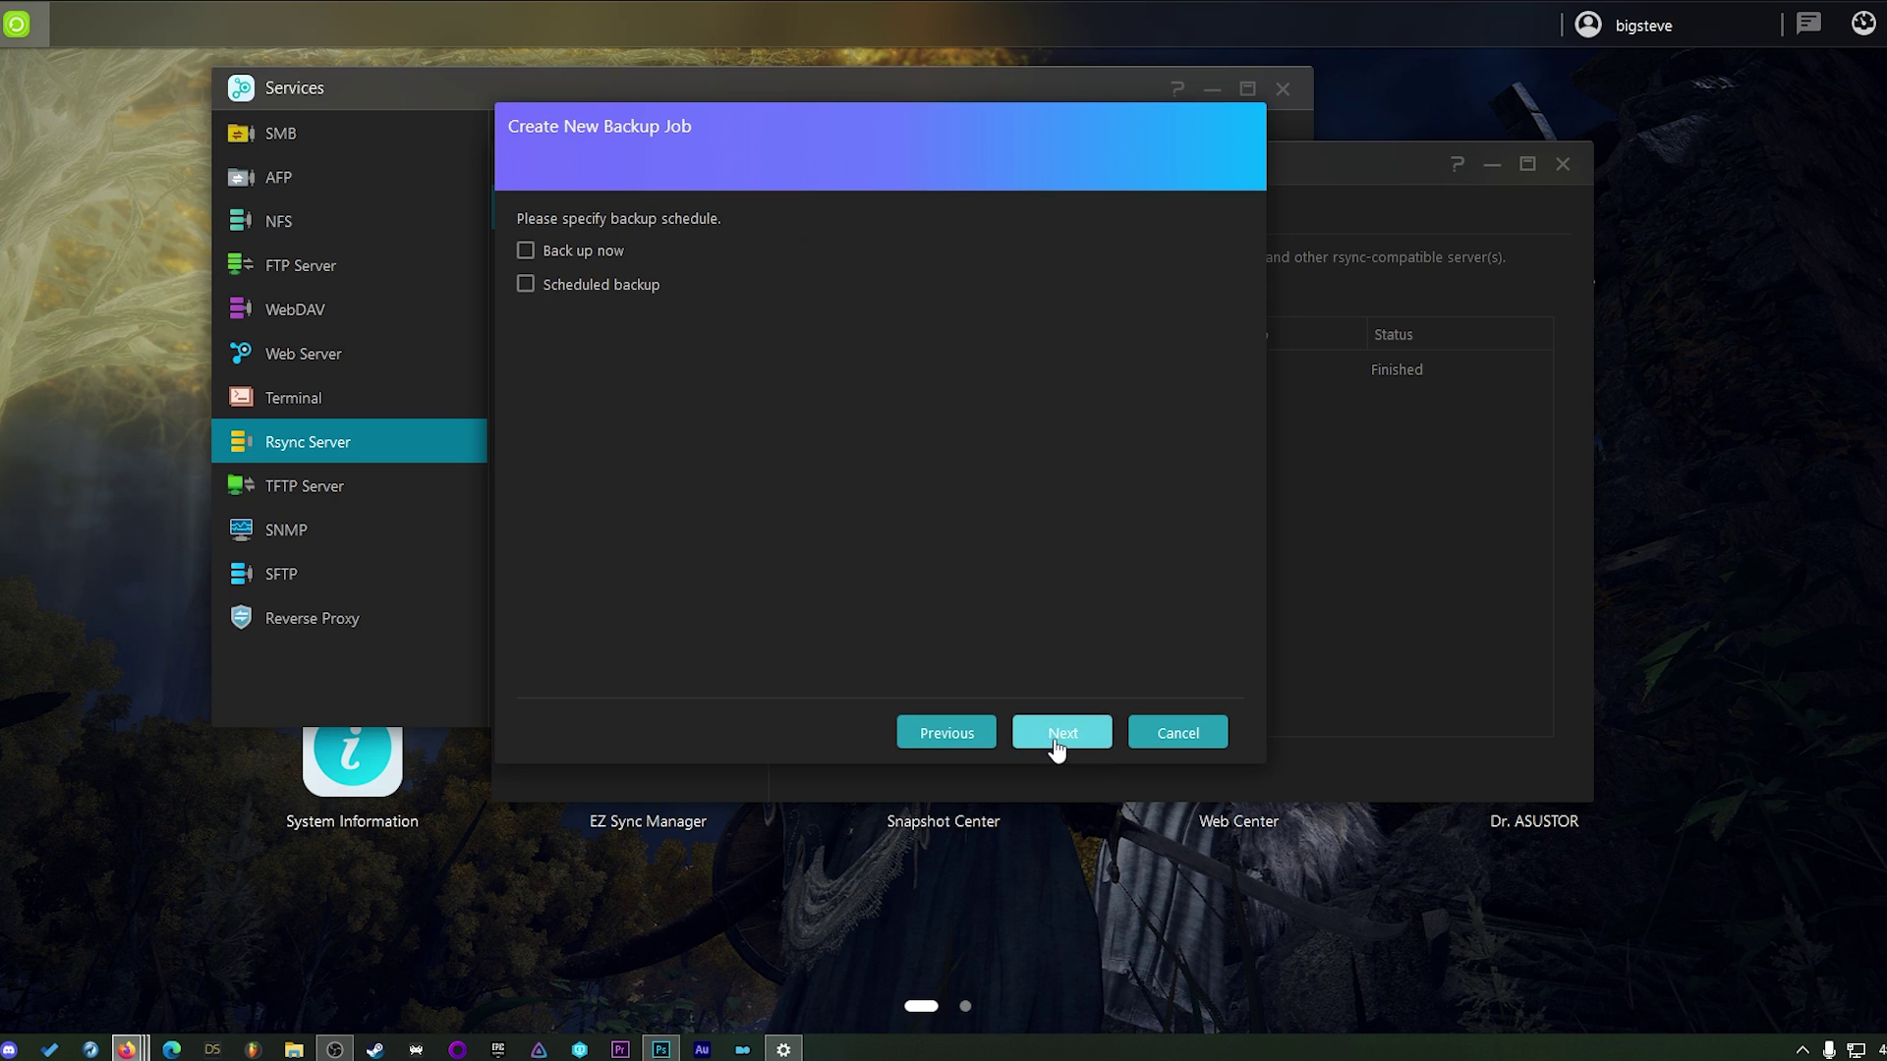
click(576, 286)
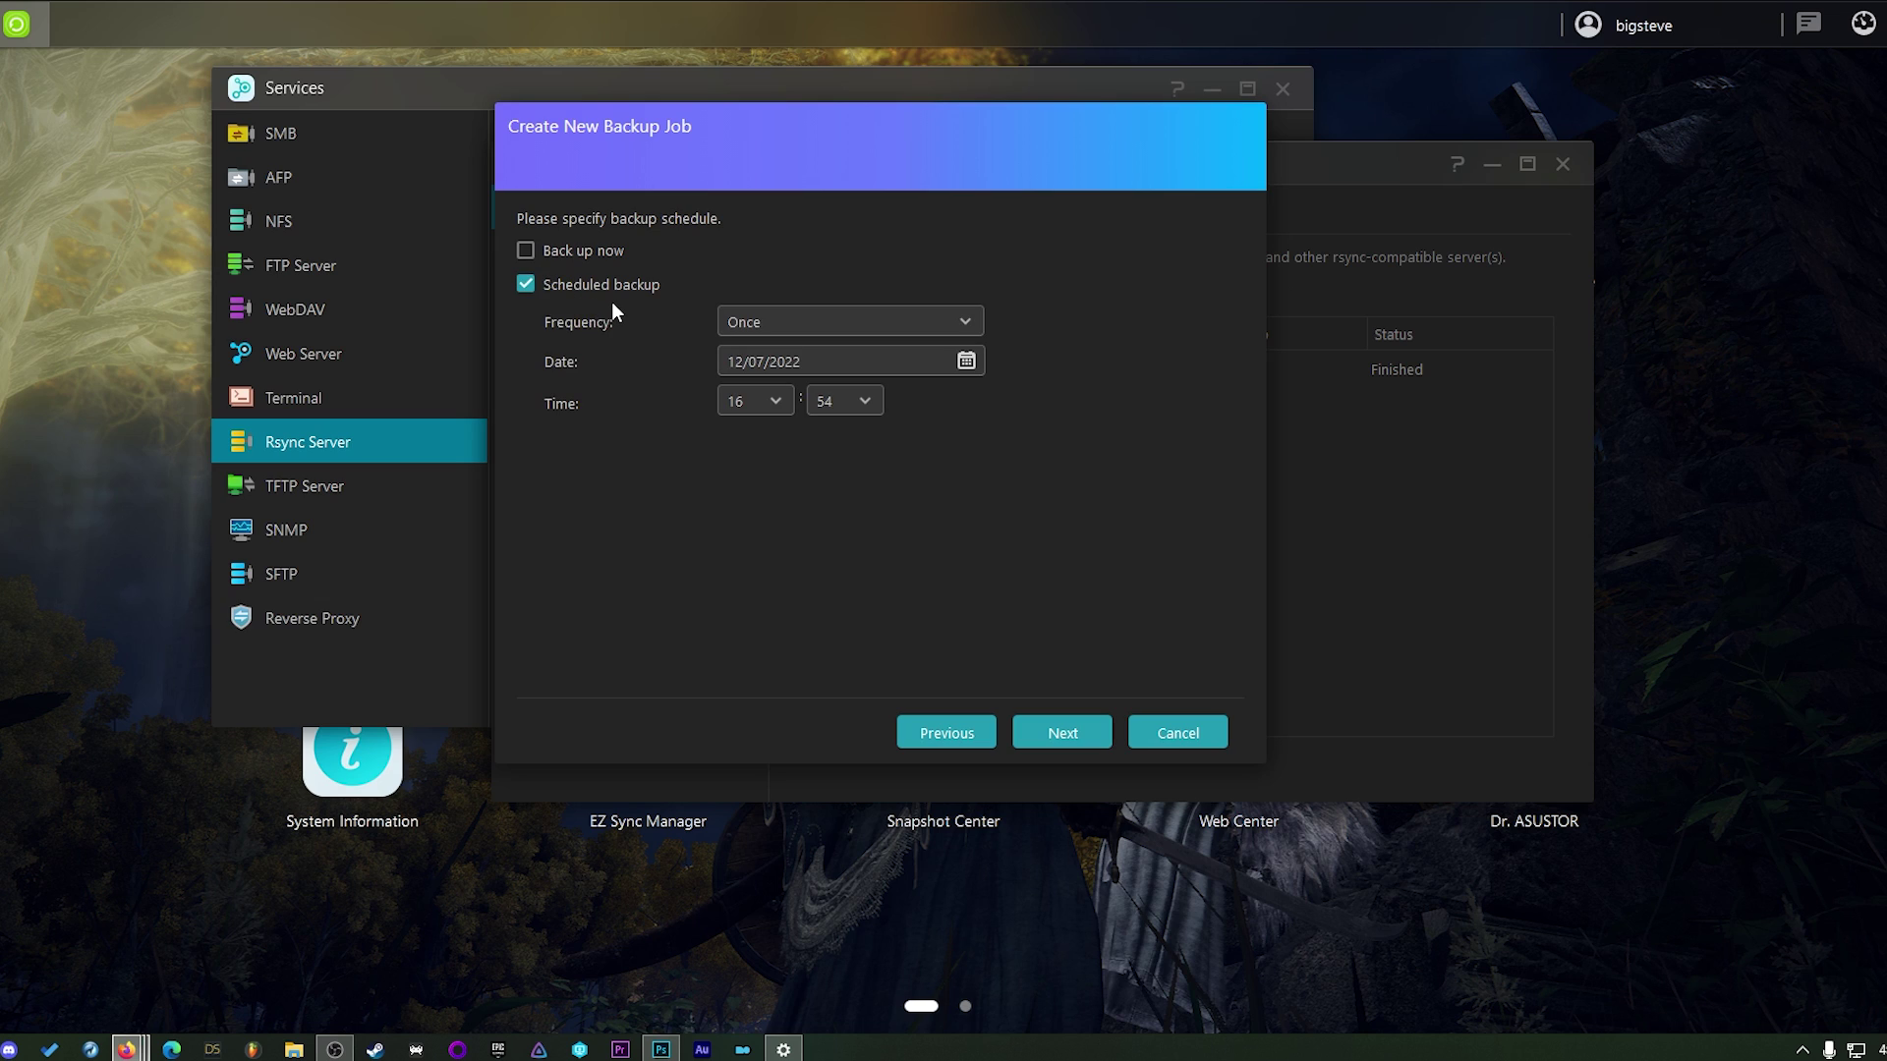
click(530, 285)
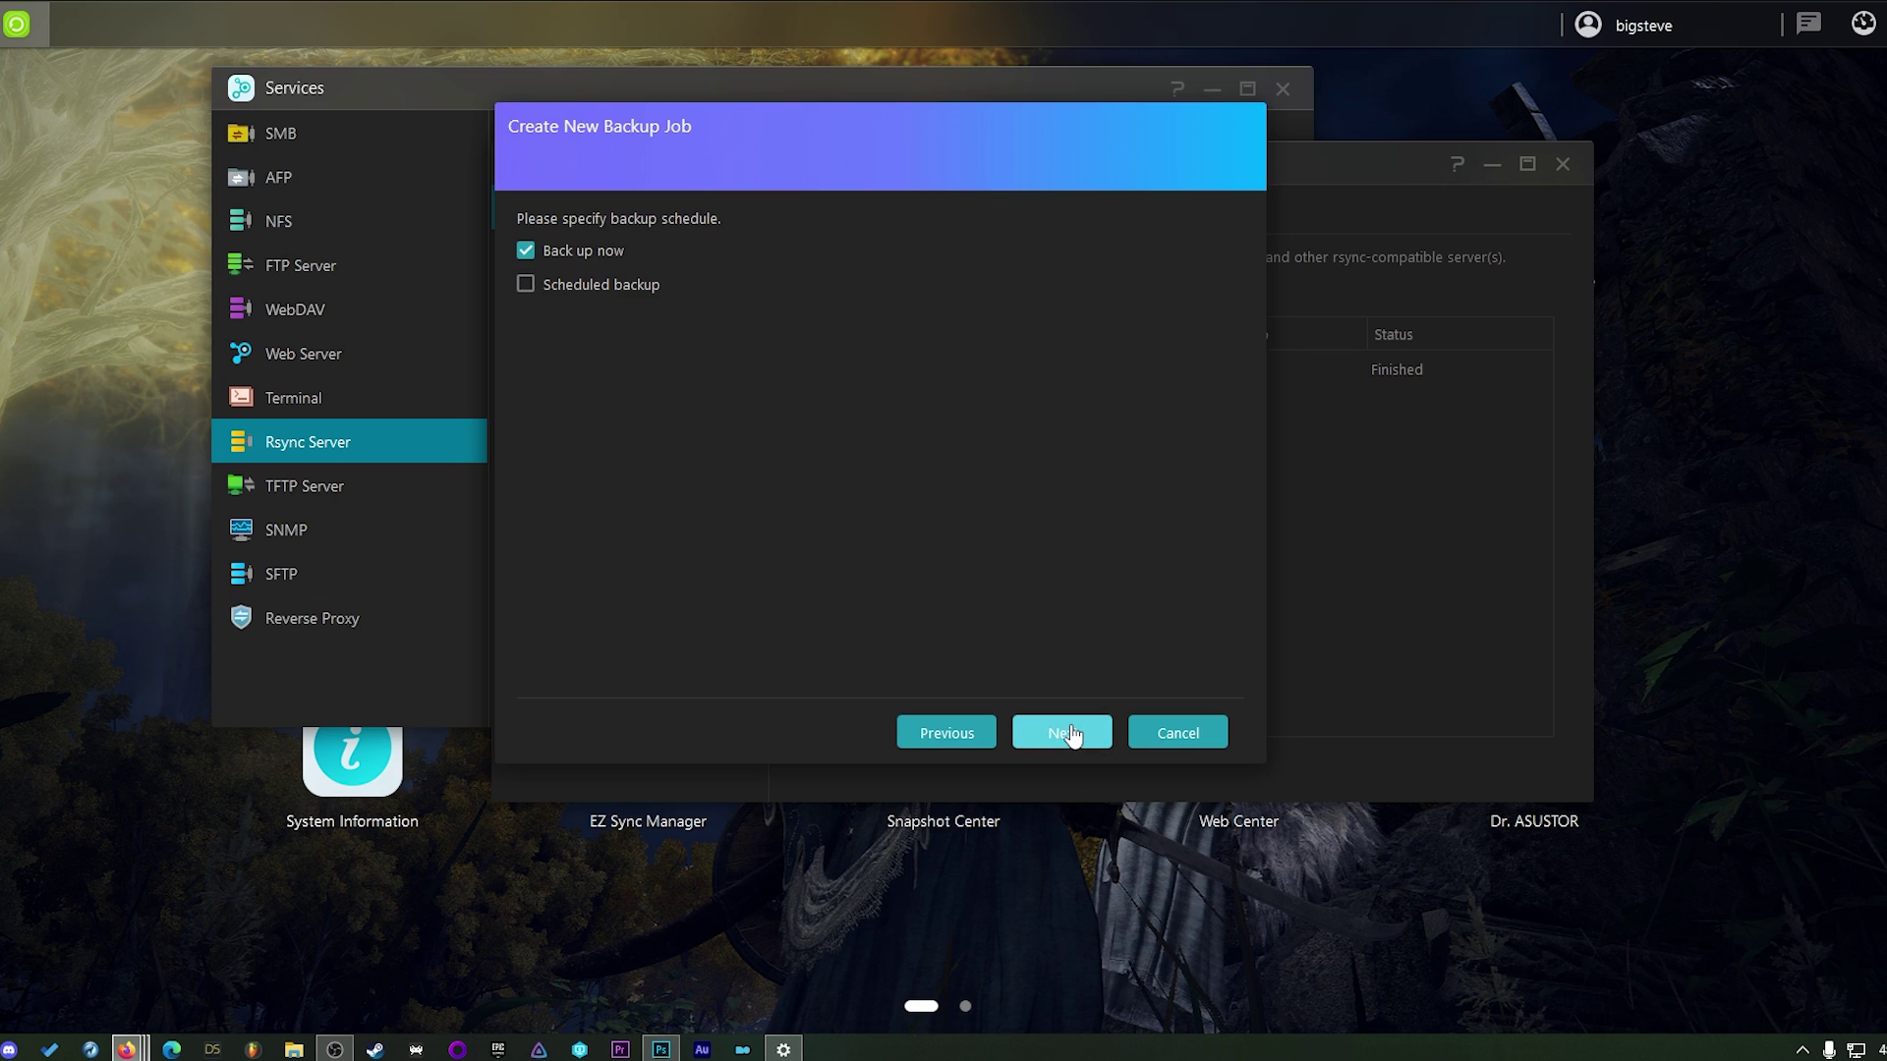
click(1069, 733)
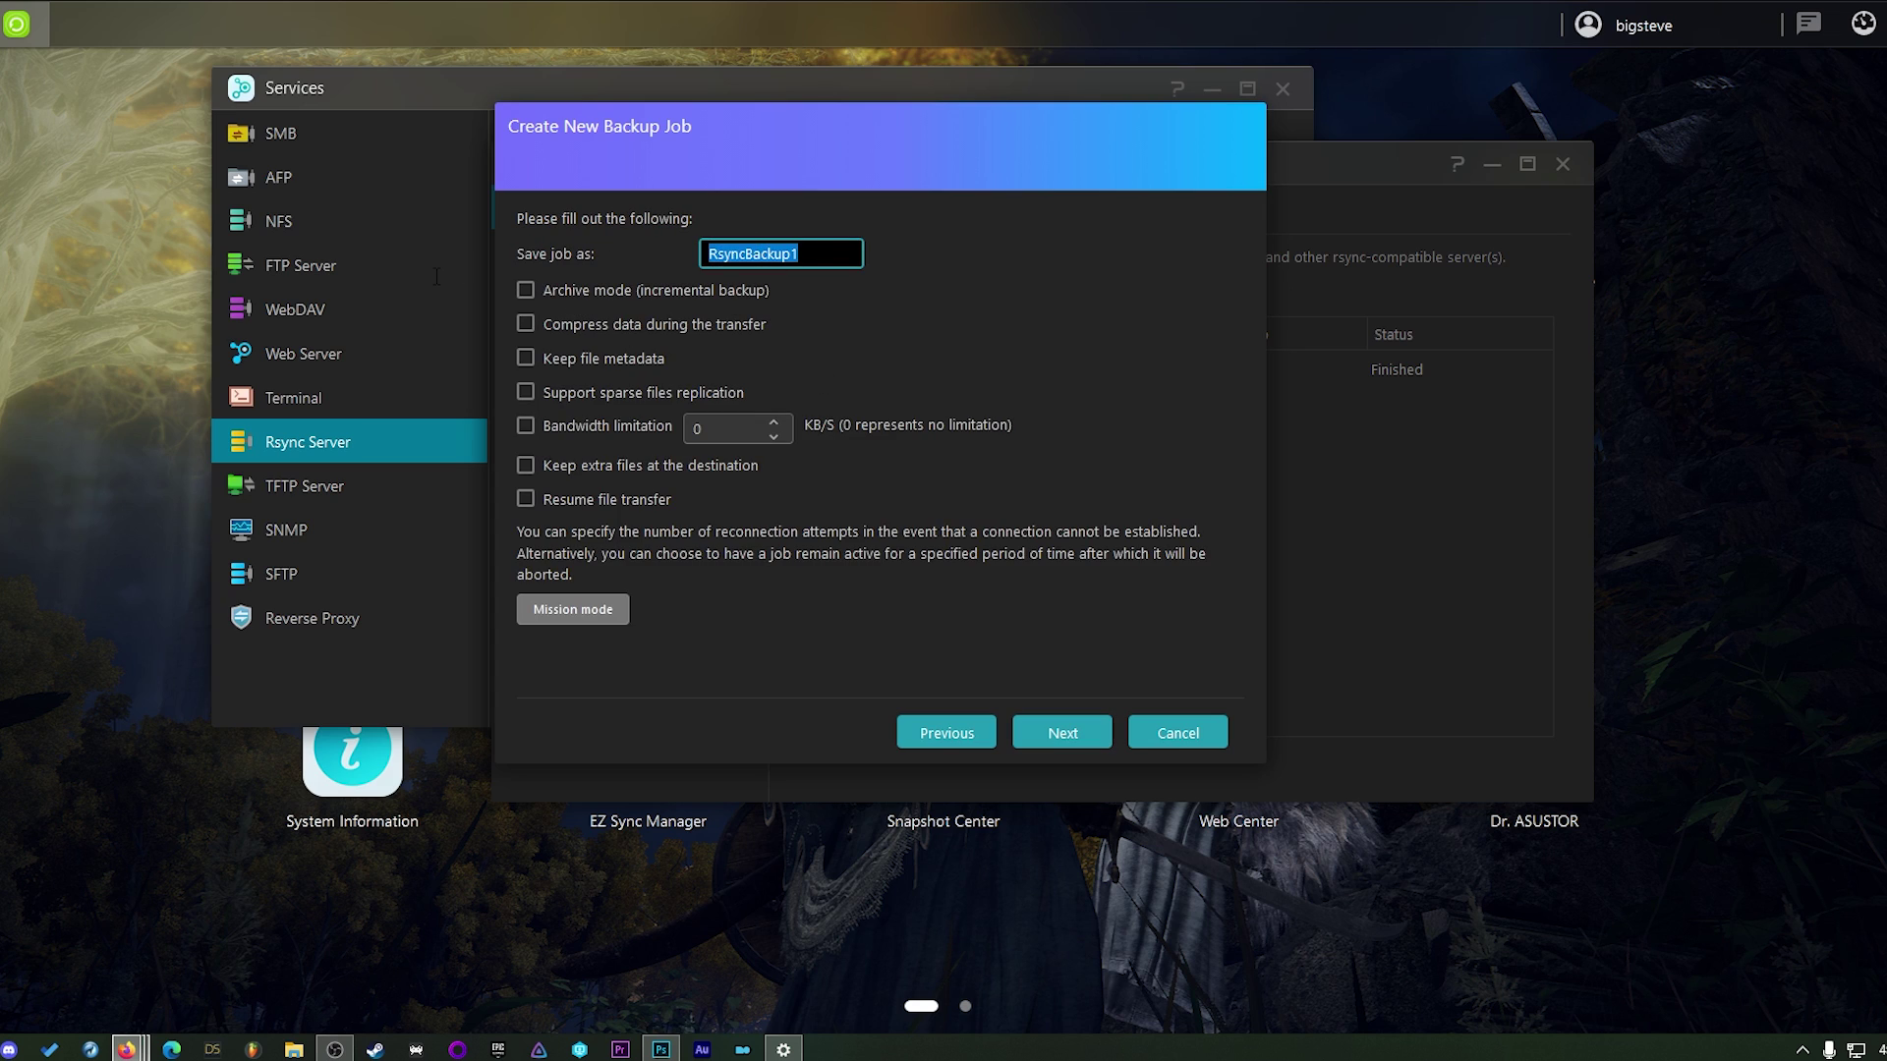
Step: Name the job 'download', enable archive mode and keep file metadata, then open the settings summary
text(download)
click(527, 290)
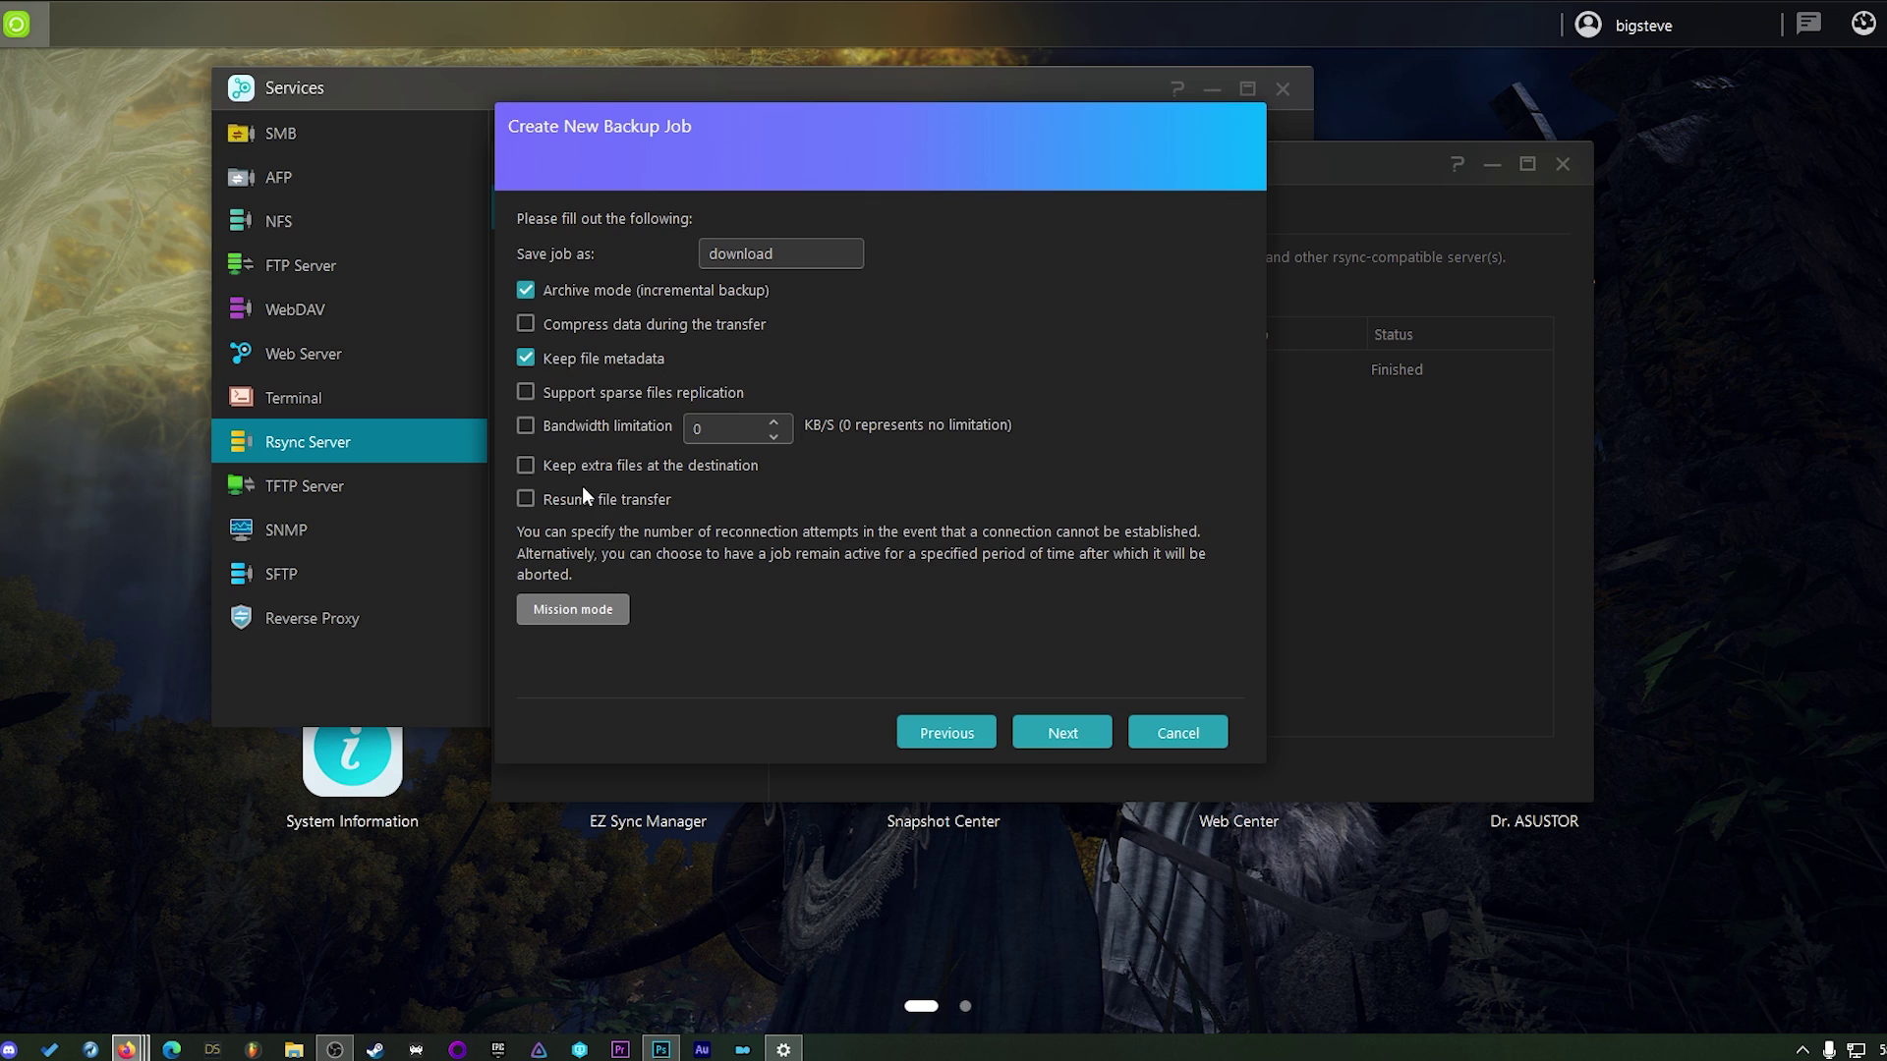
click(725, 429)
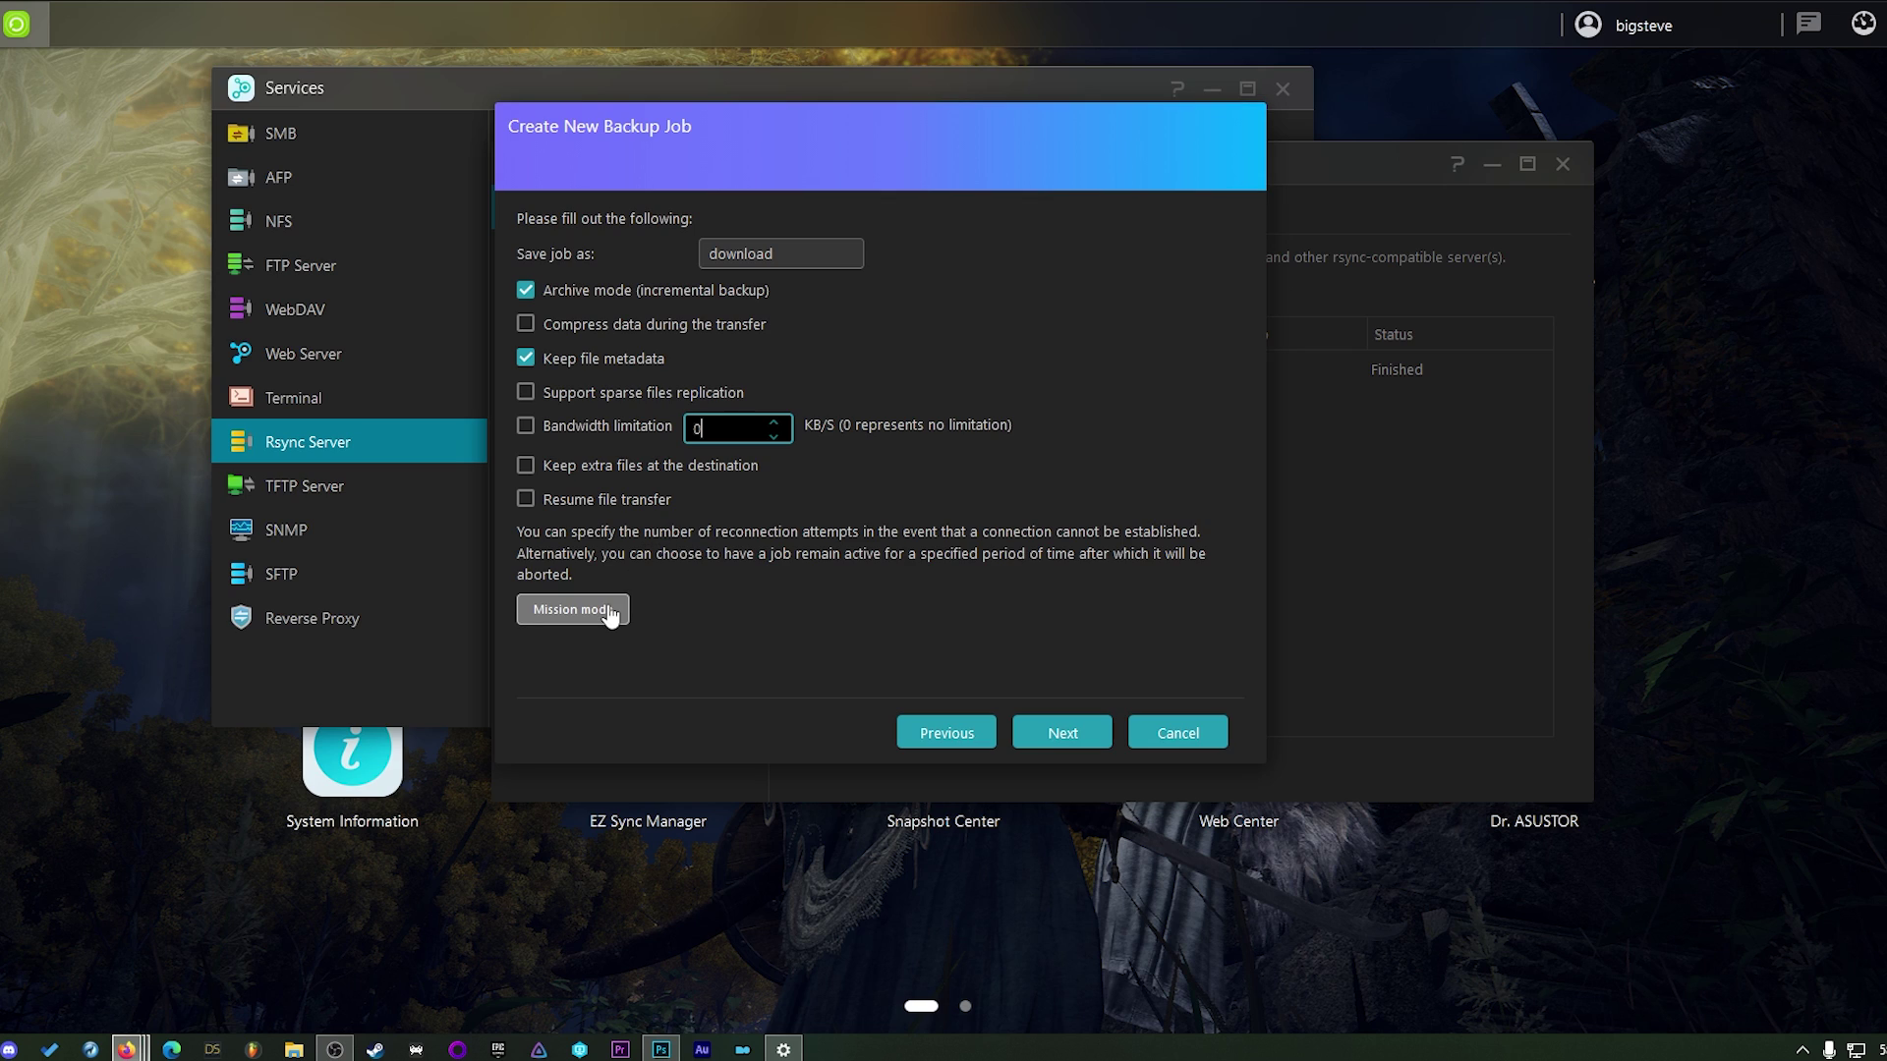
click(1042, 737)
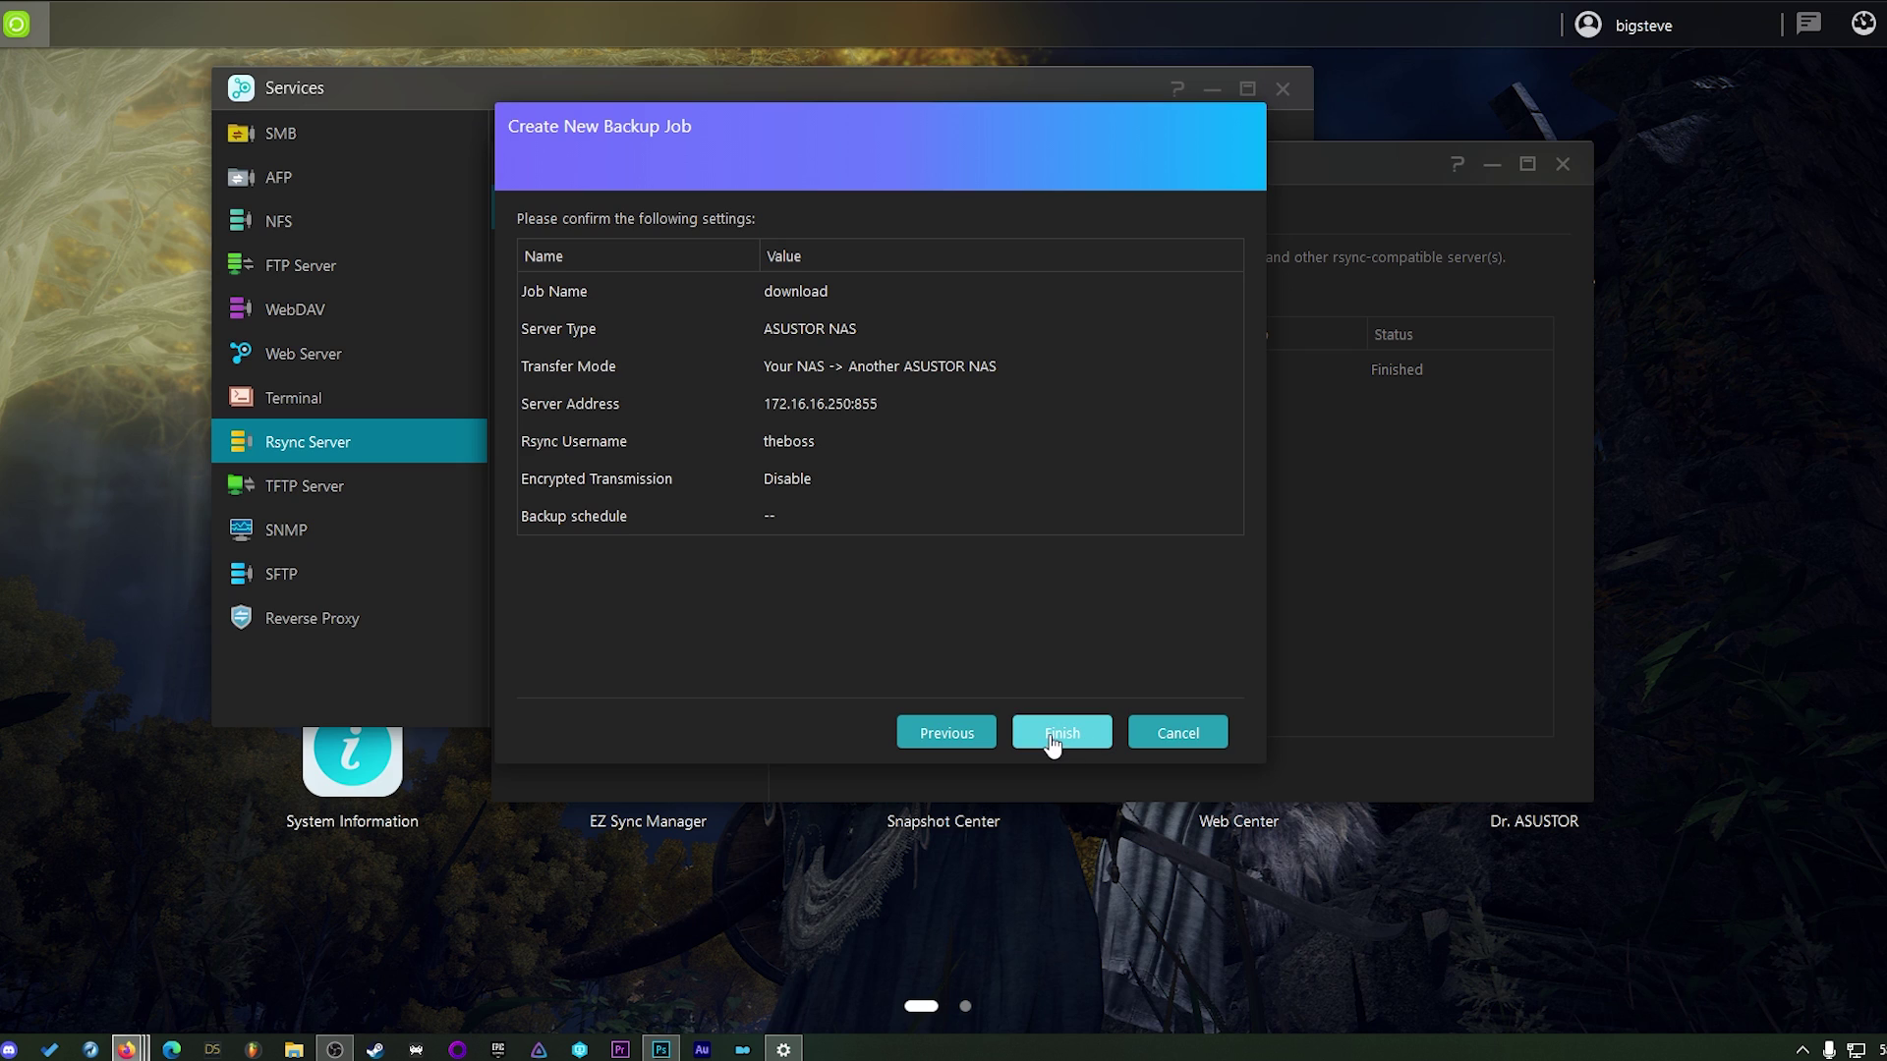
Step: Close the new NAS's File Explorer and cancel the Create New Backup Job wizard
click(1052, 738)
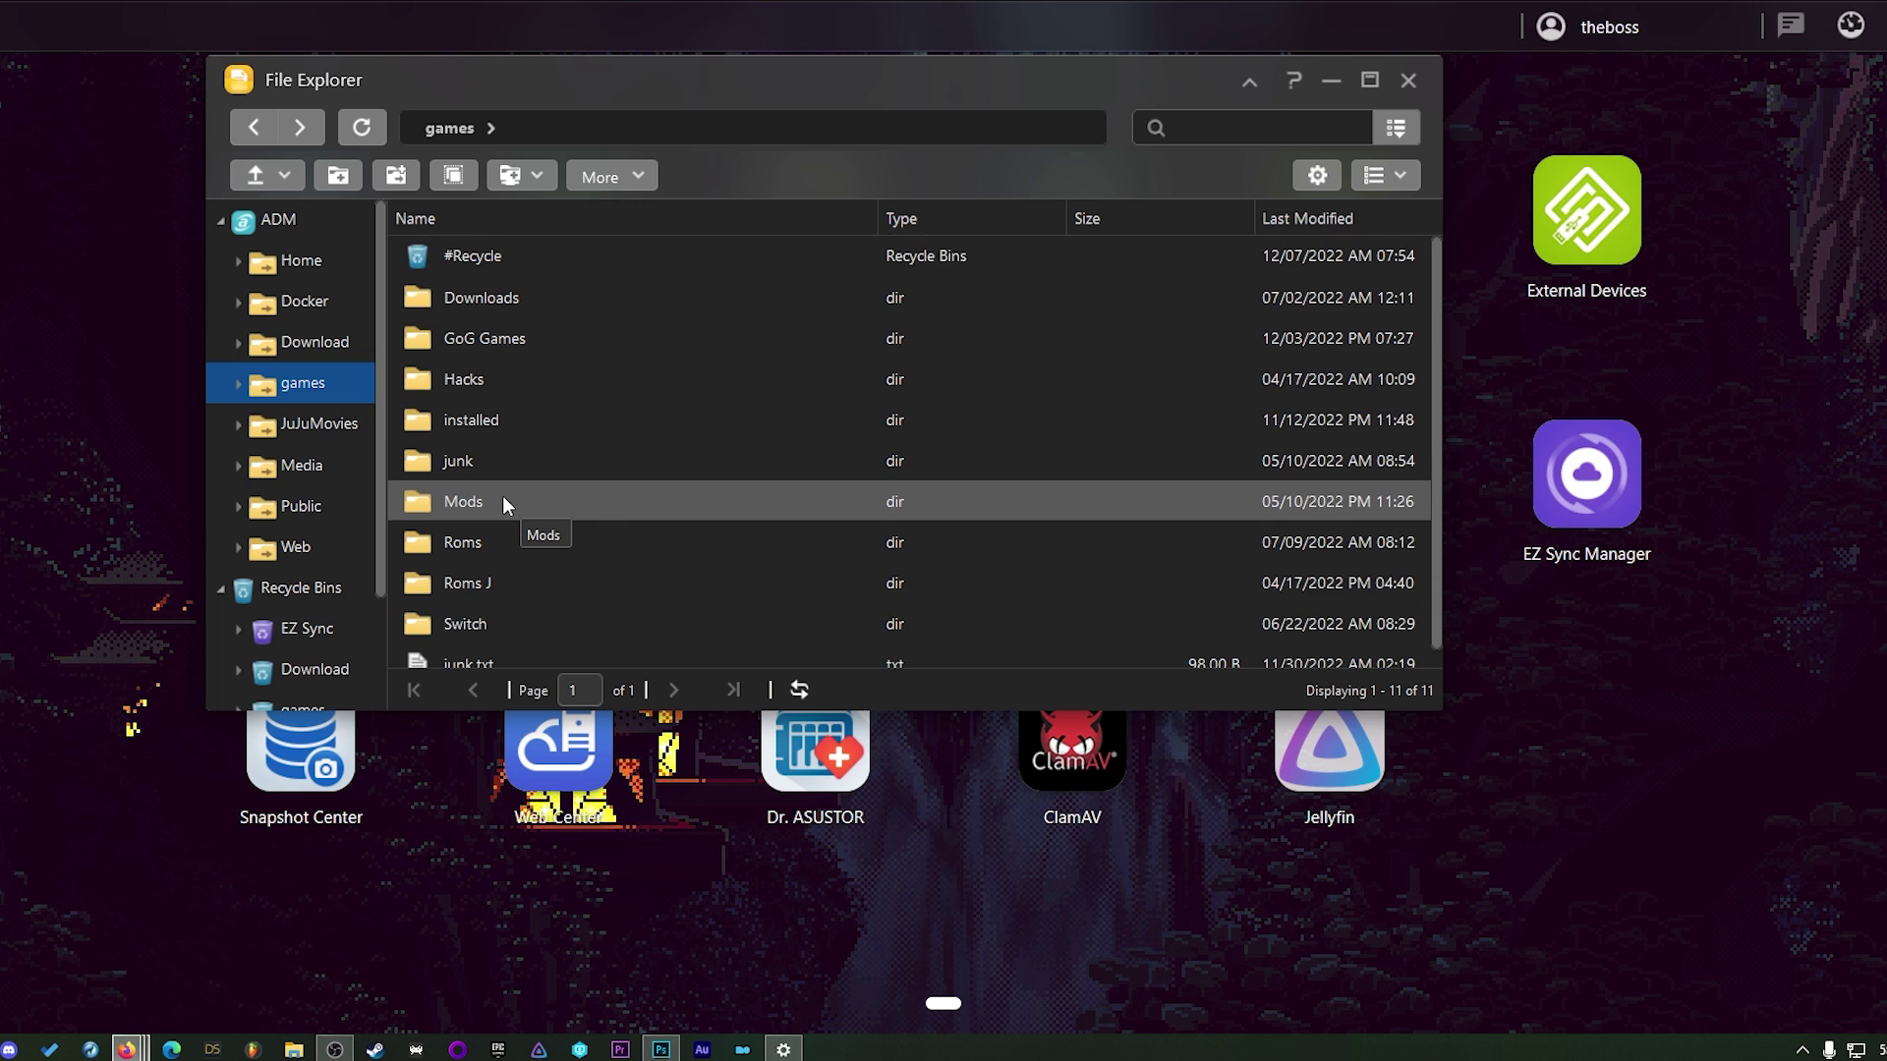
scroll(637, 454, down, 1)
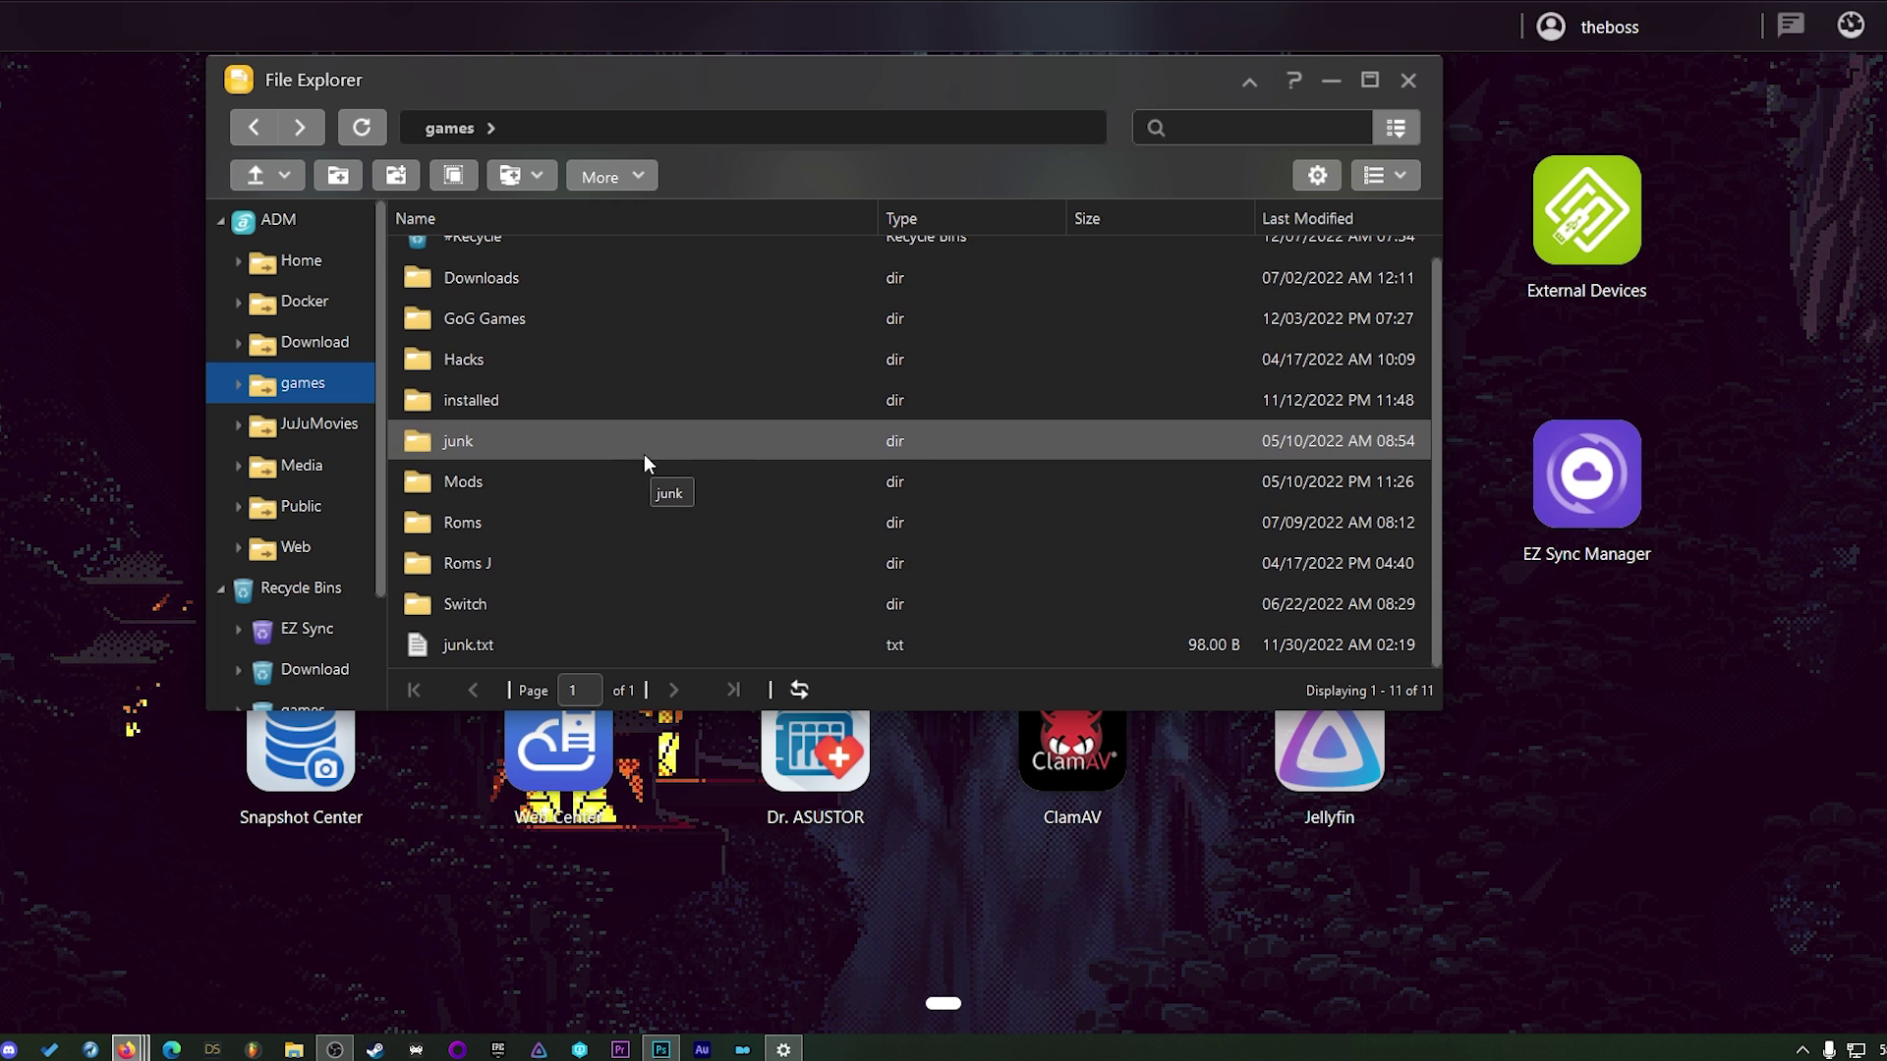
click(1410, 82)
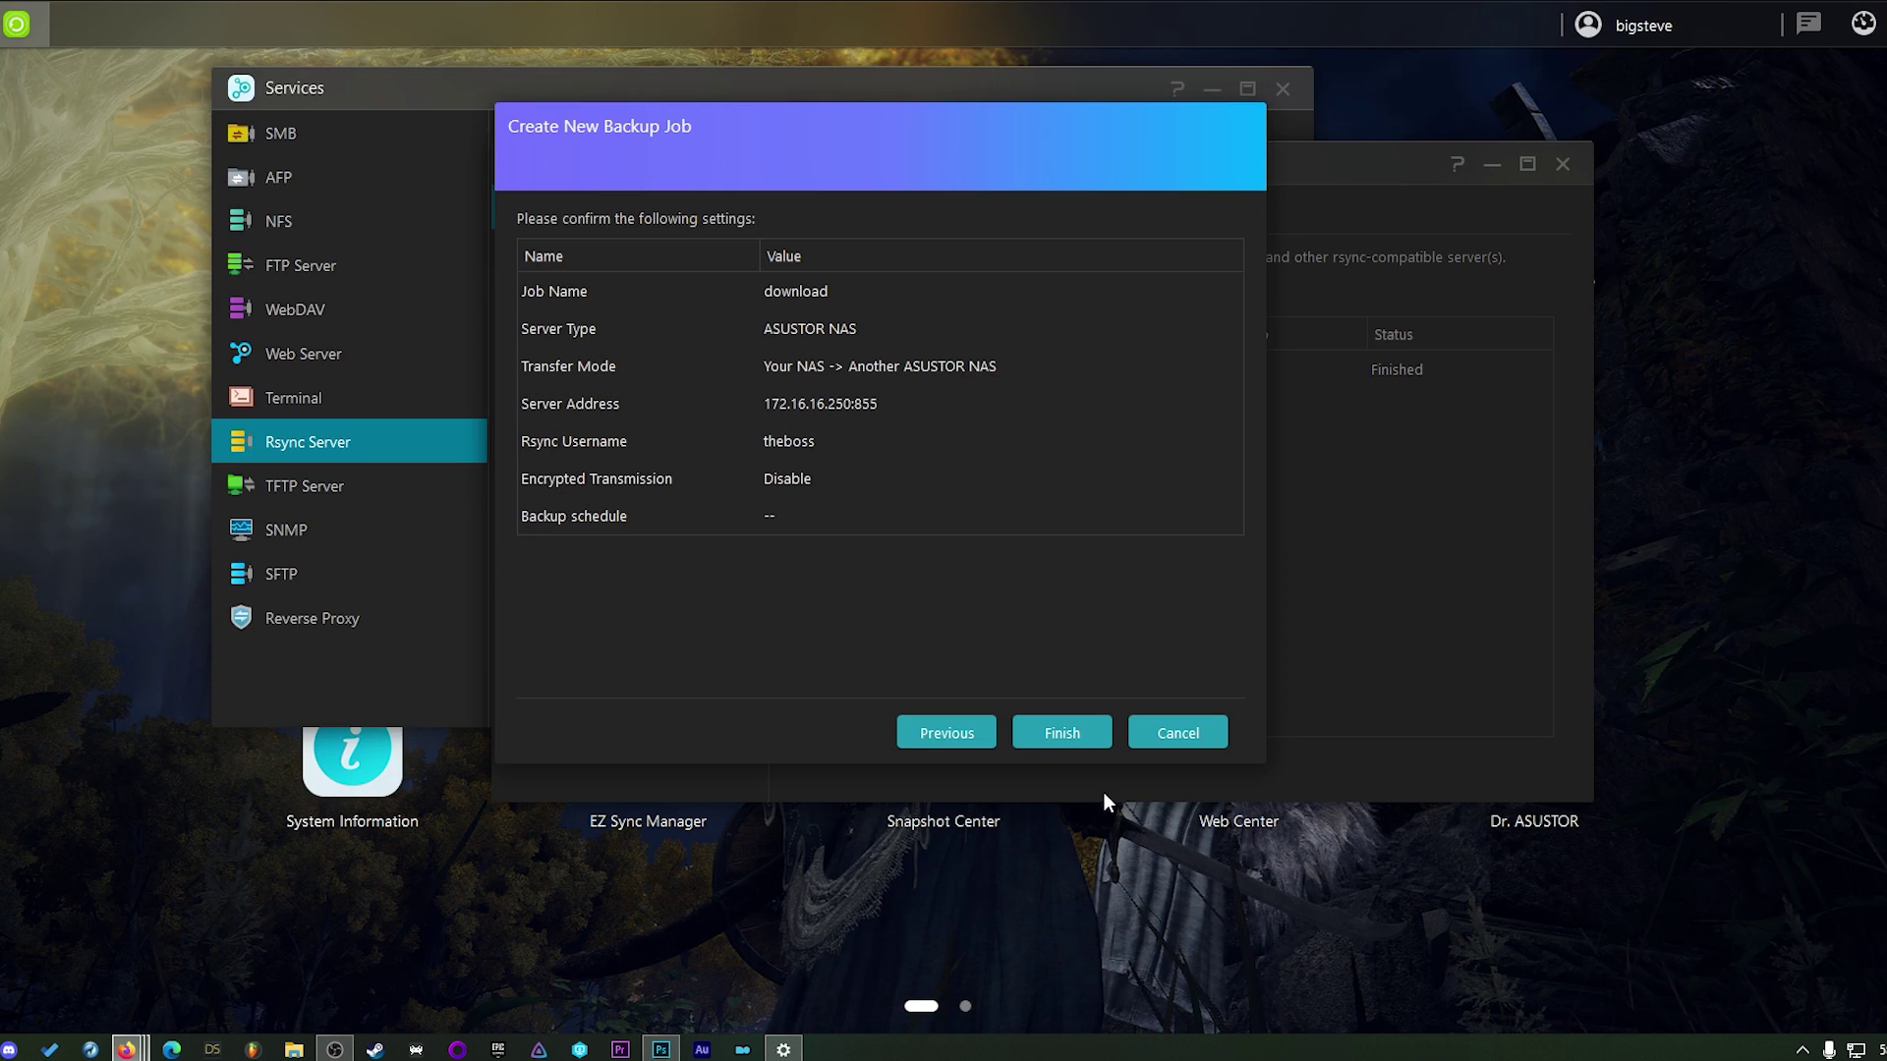
click(1179, 735)
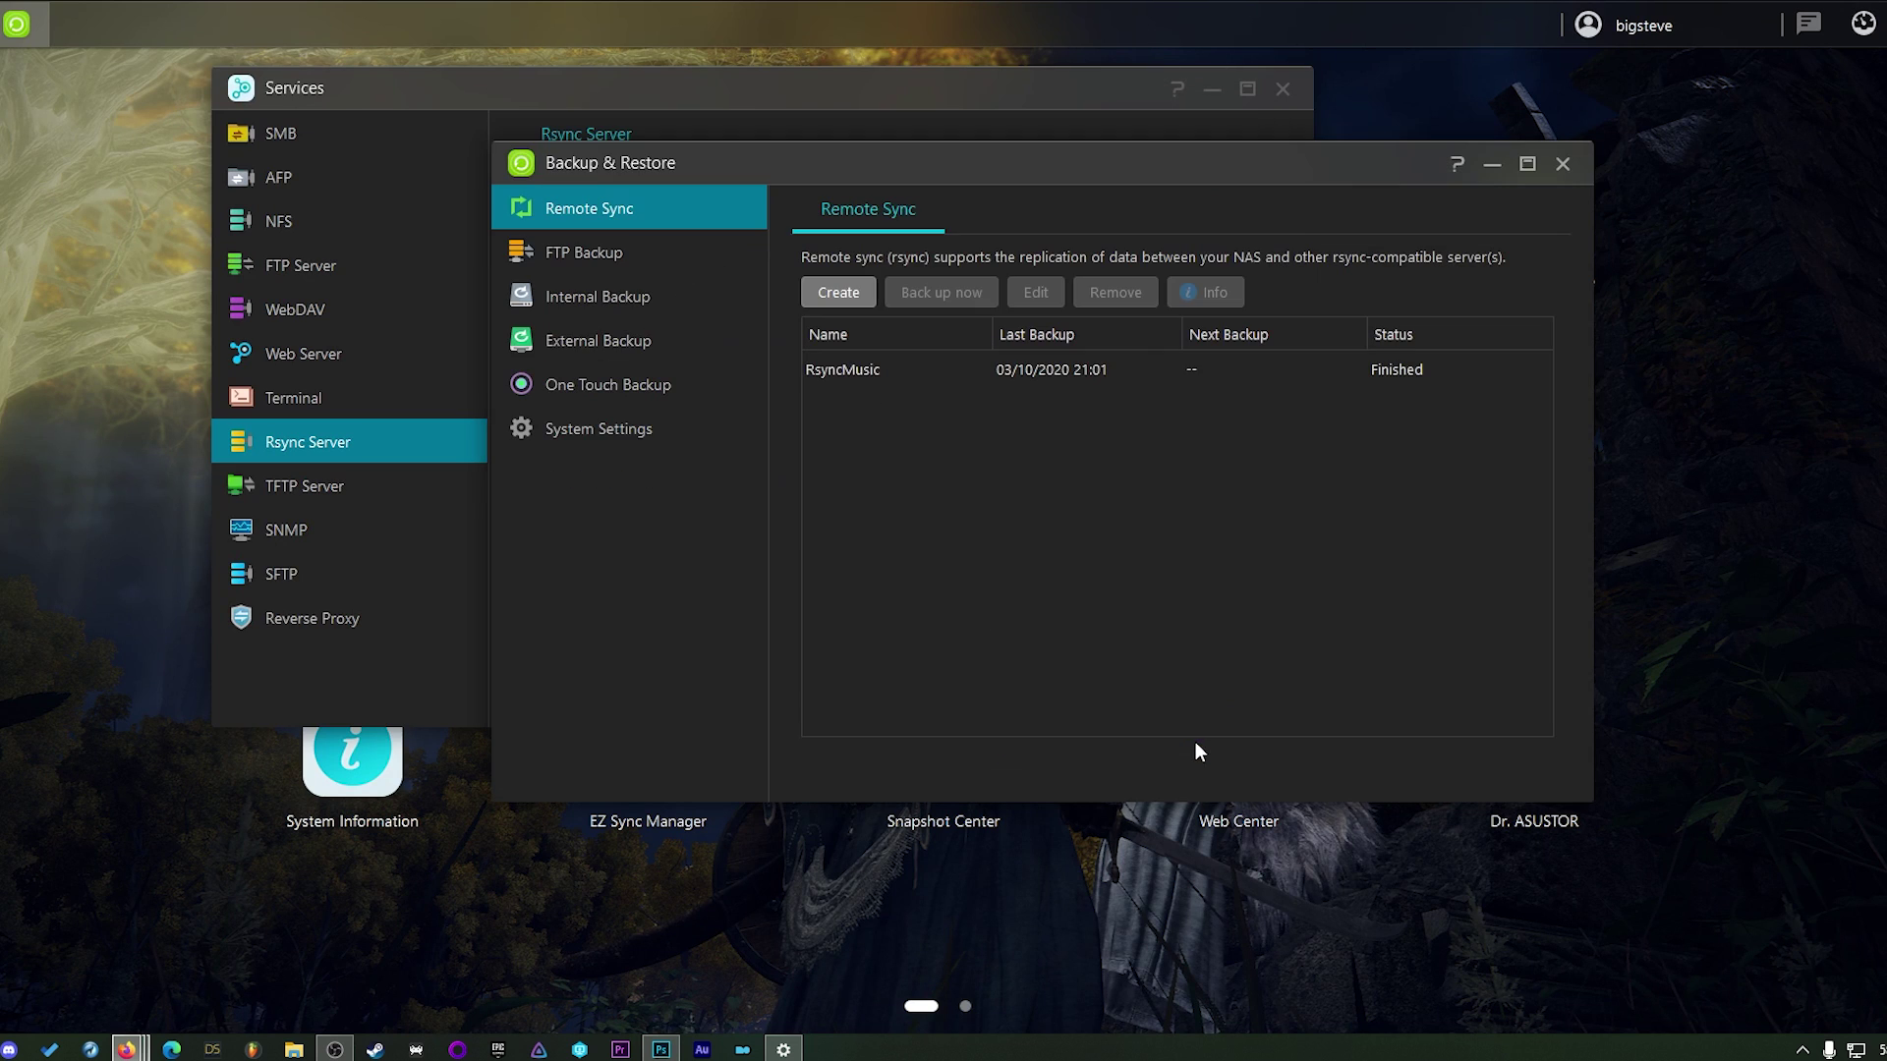
Step: Select the RsyncMusic job, marked Finished, in the Remote Sync list
click(840, 374)
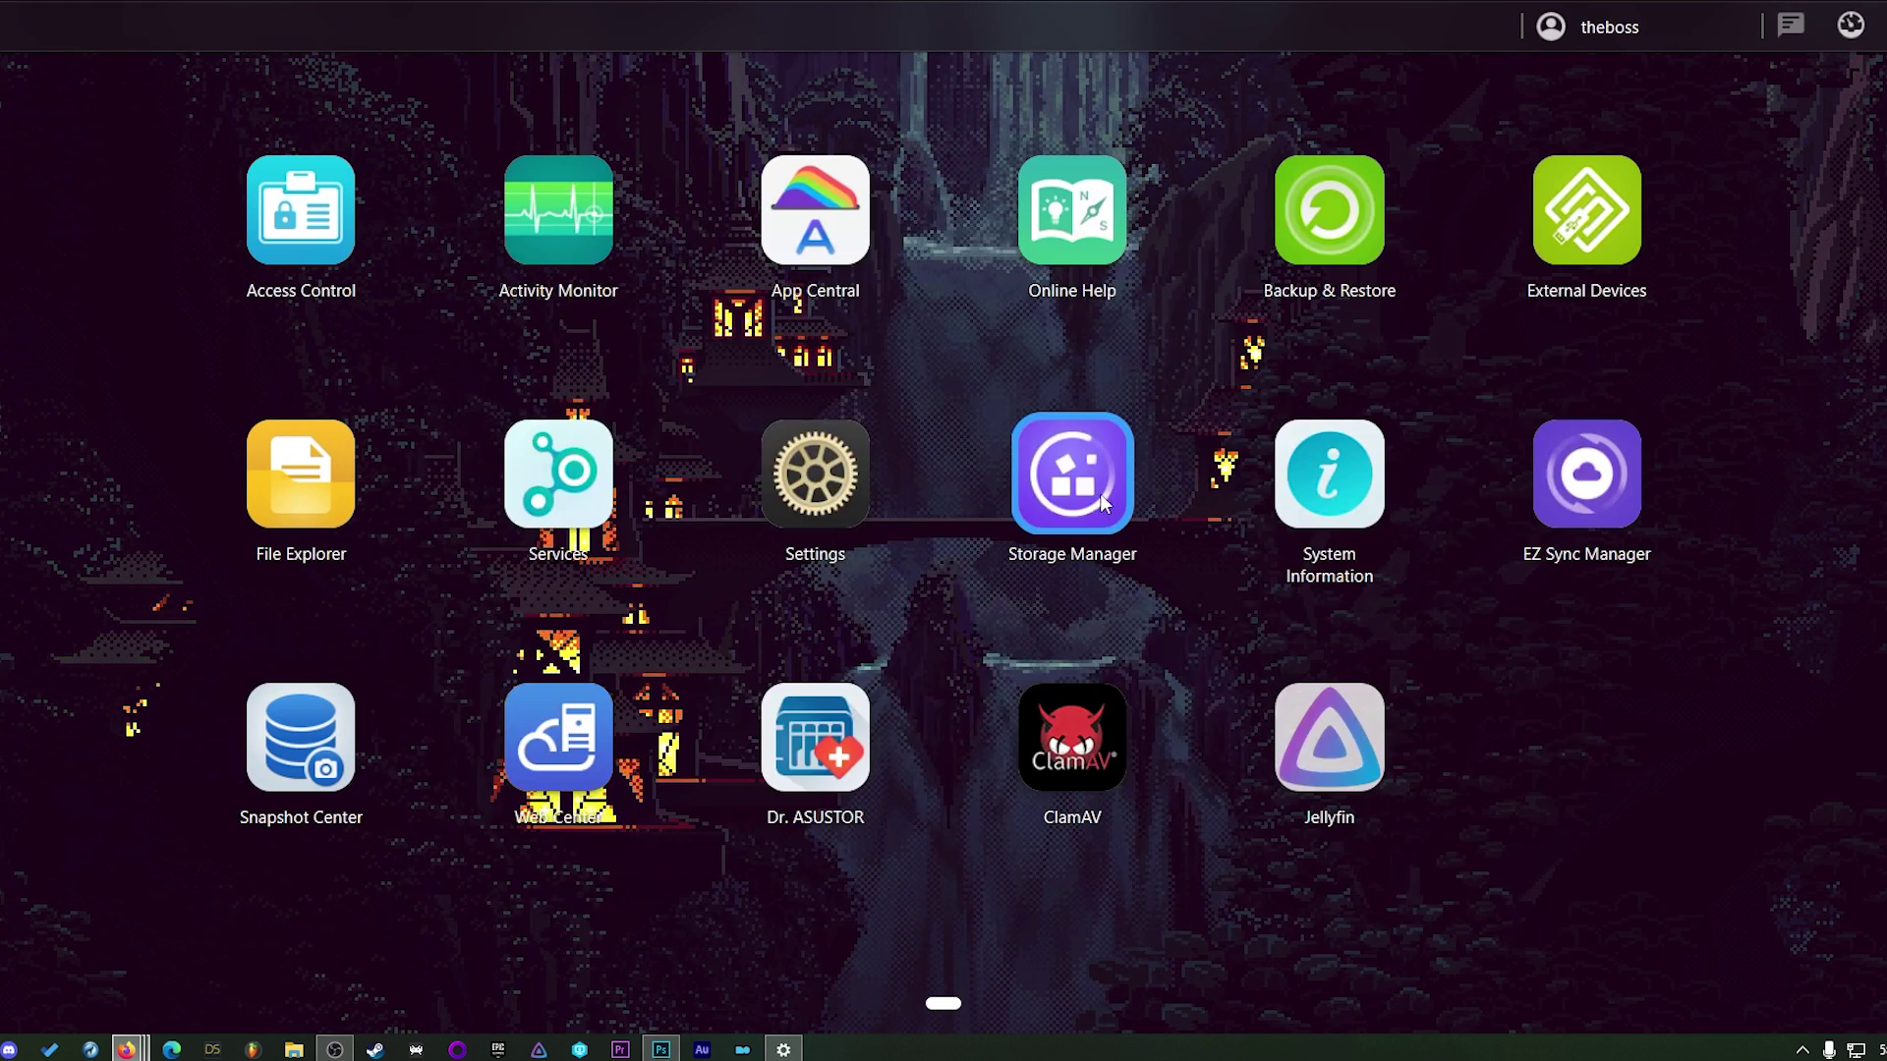
Step: Open Storage Manager's drive list on the new NAS and review Drive 1's health details
click(1050, 551)
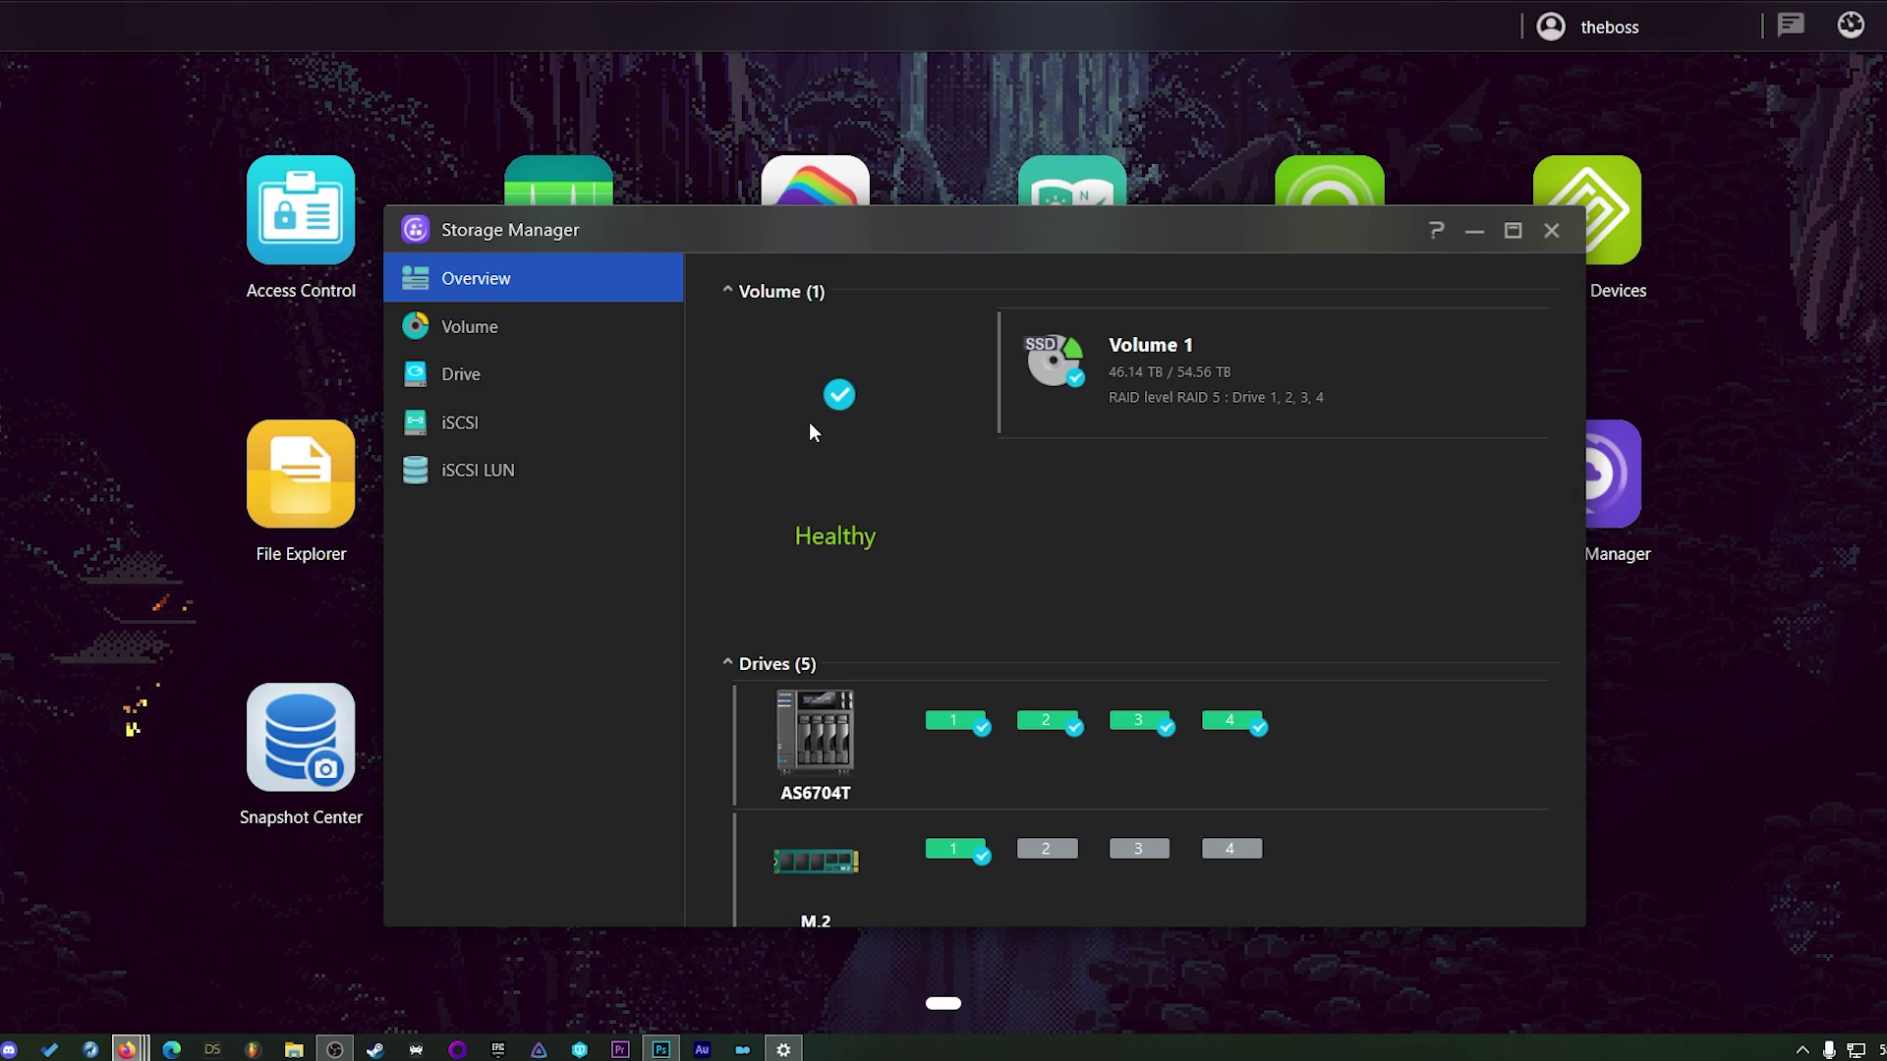
click(469, 326)
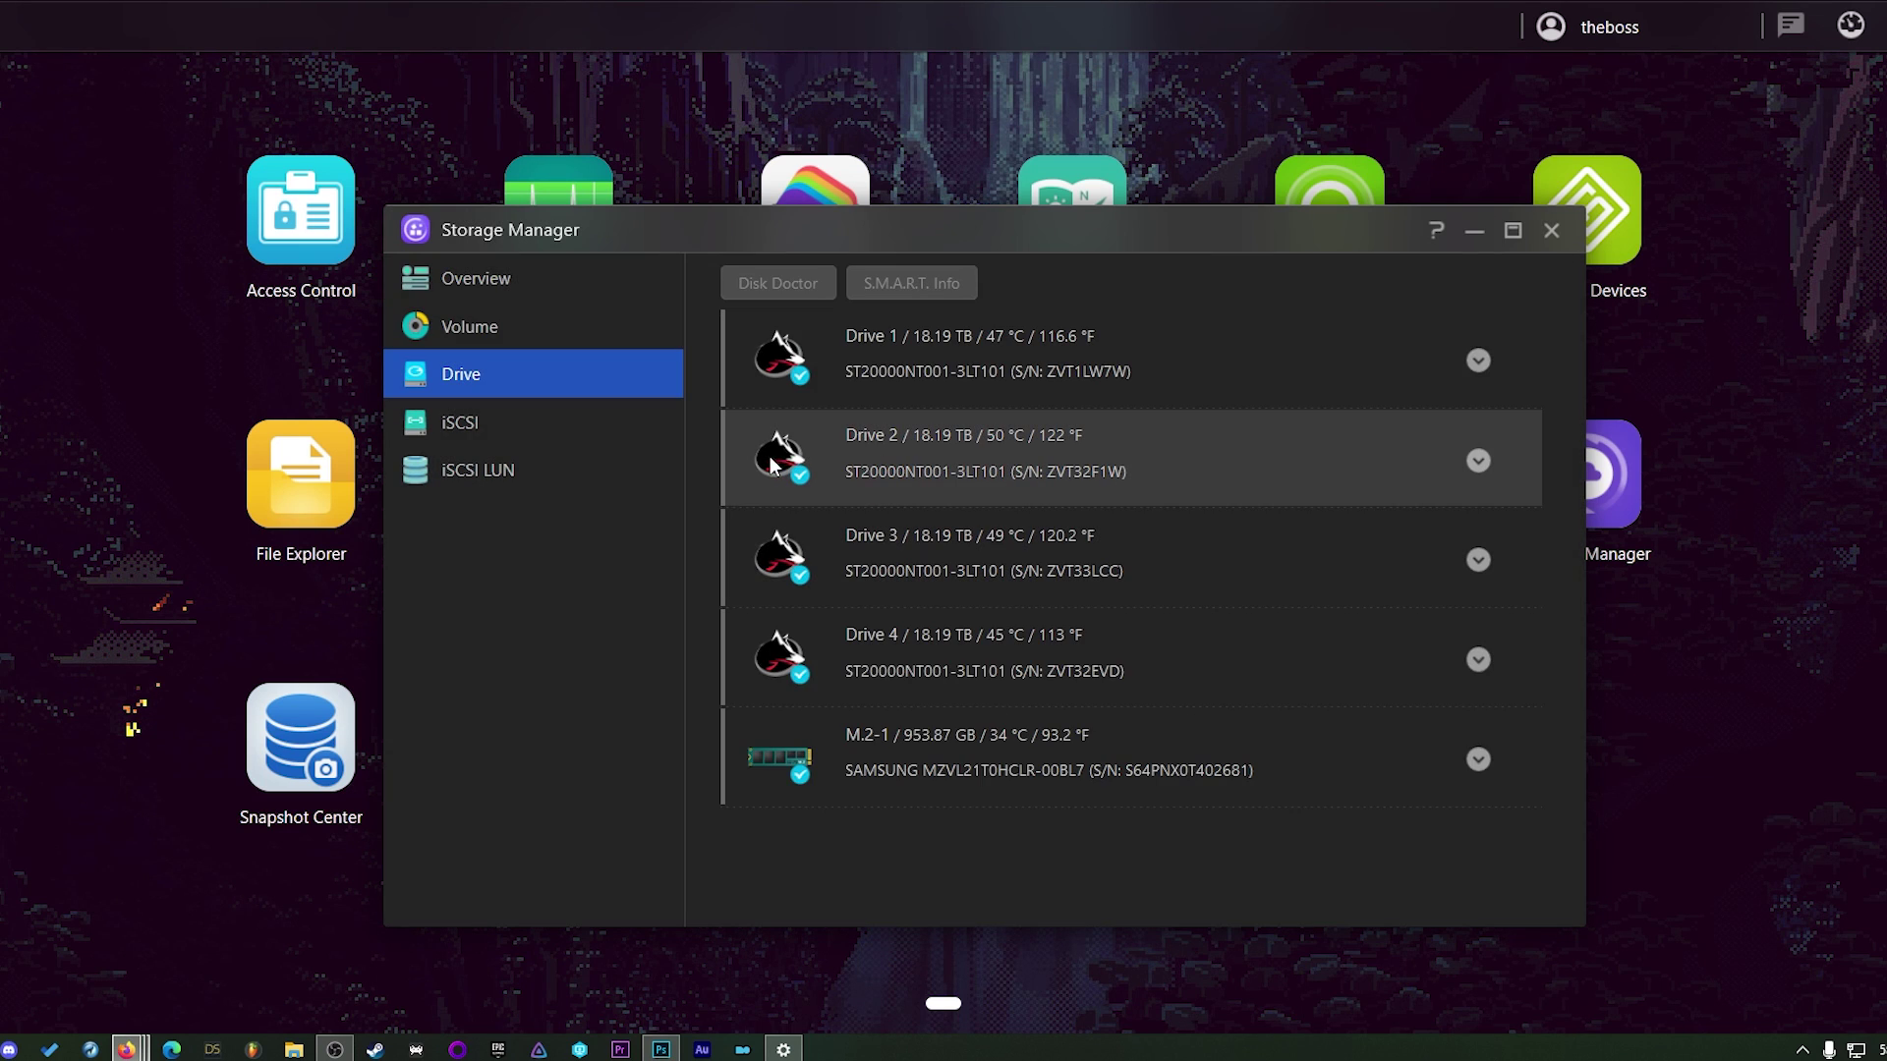
click(1478, 362)
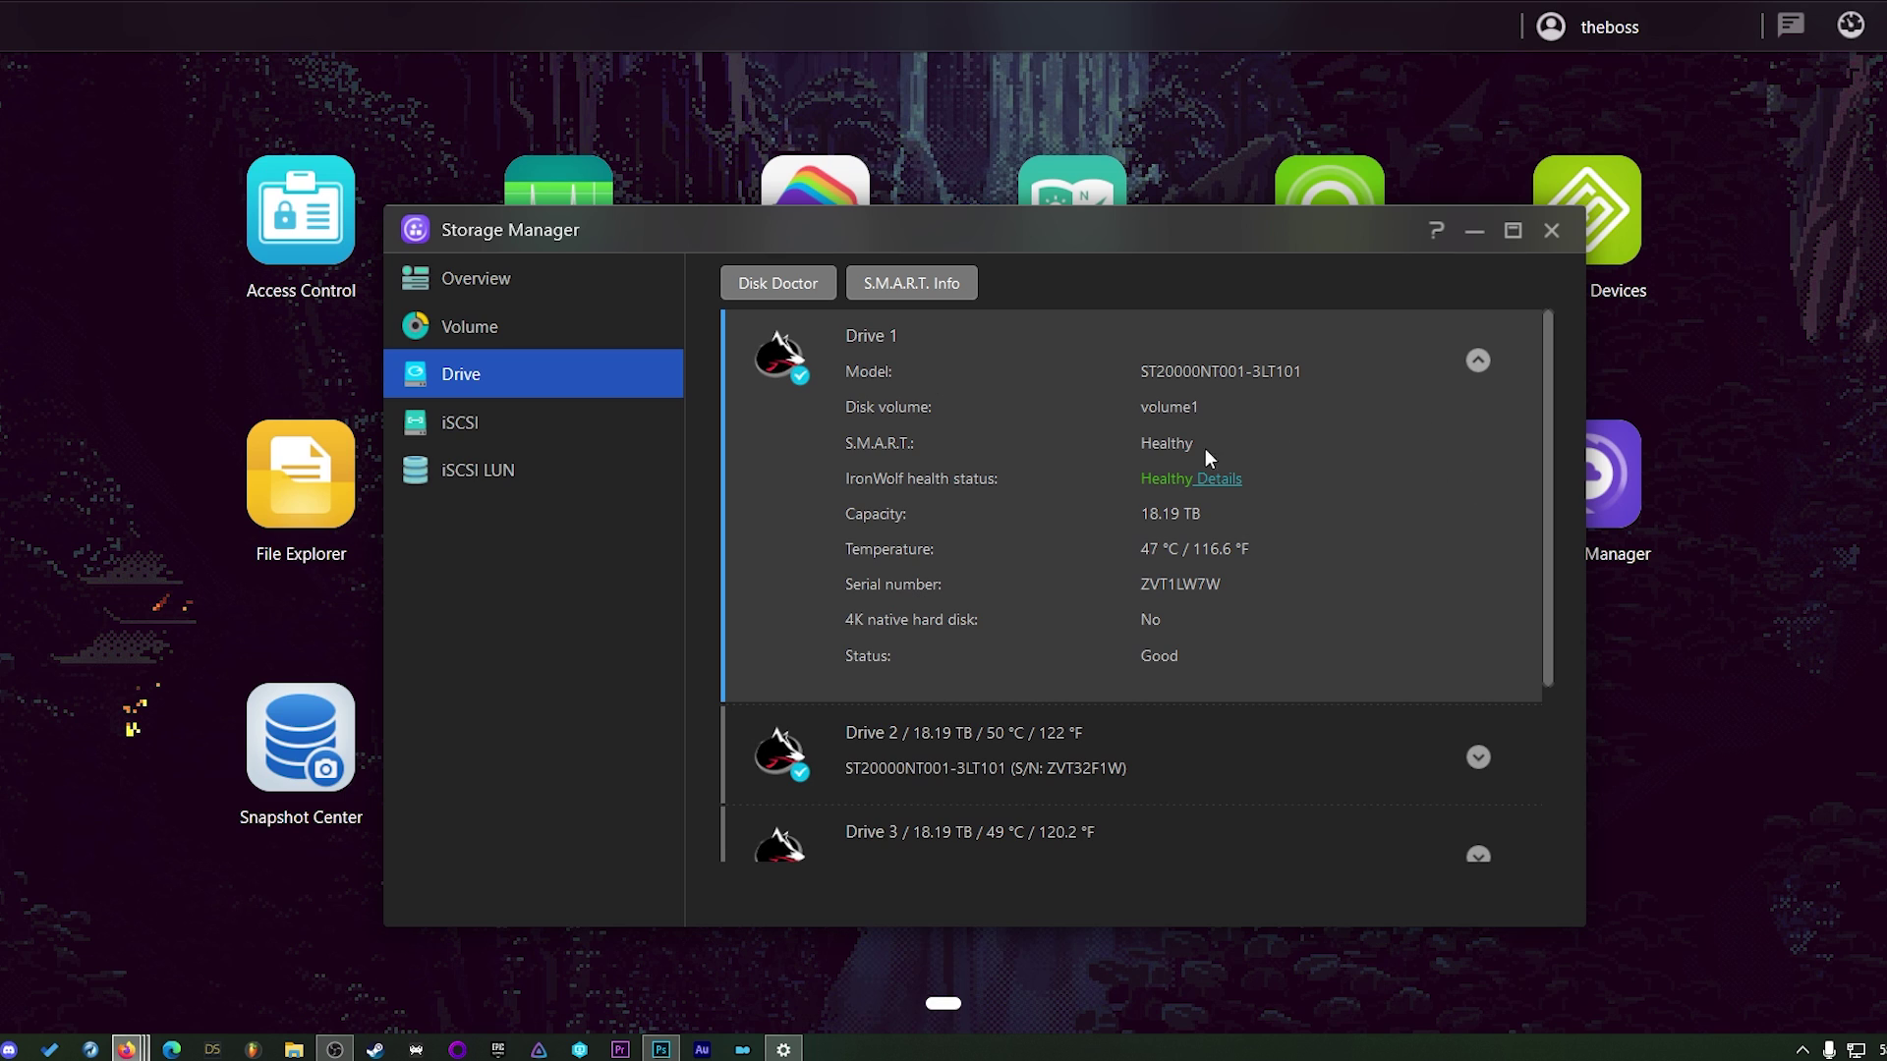
click(1479, 362)
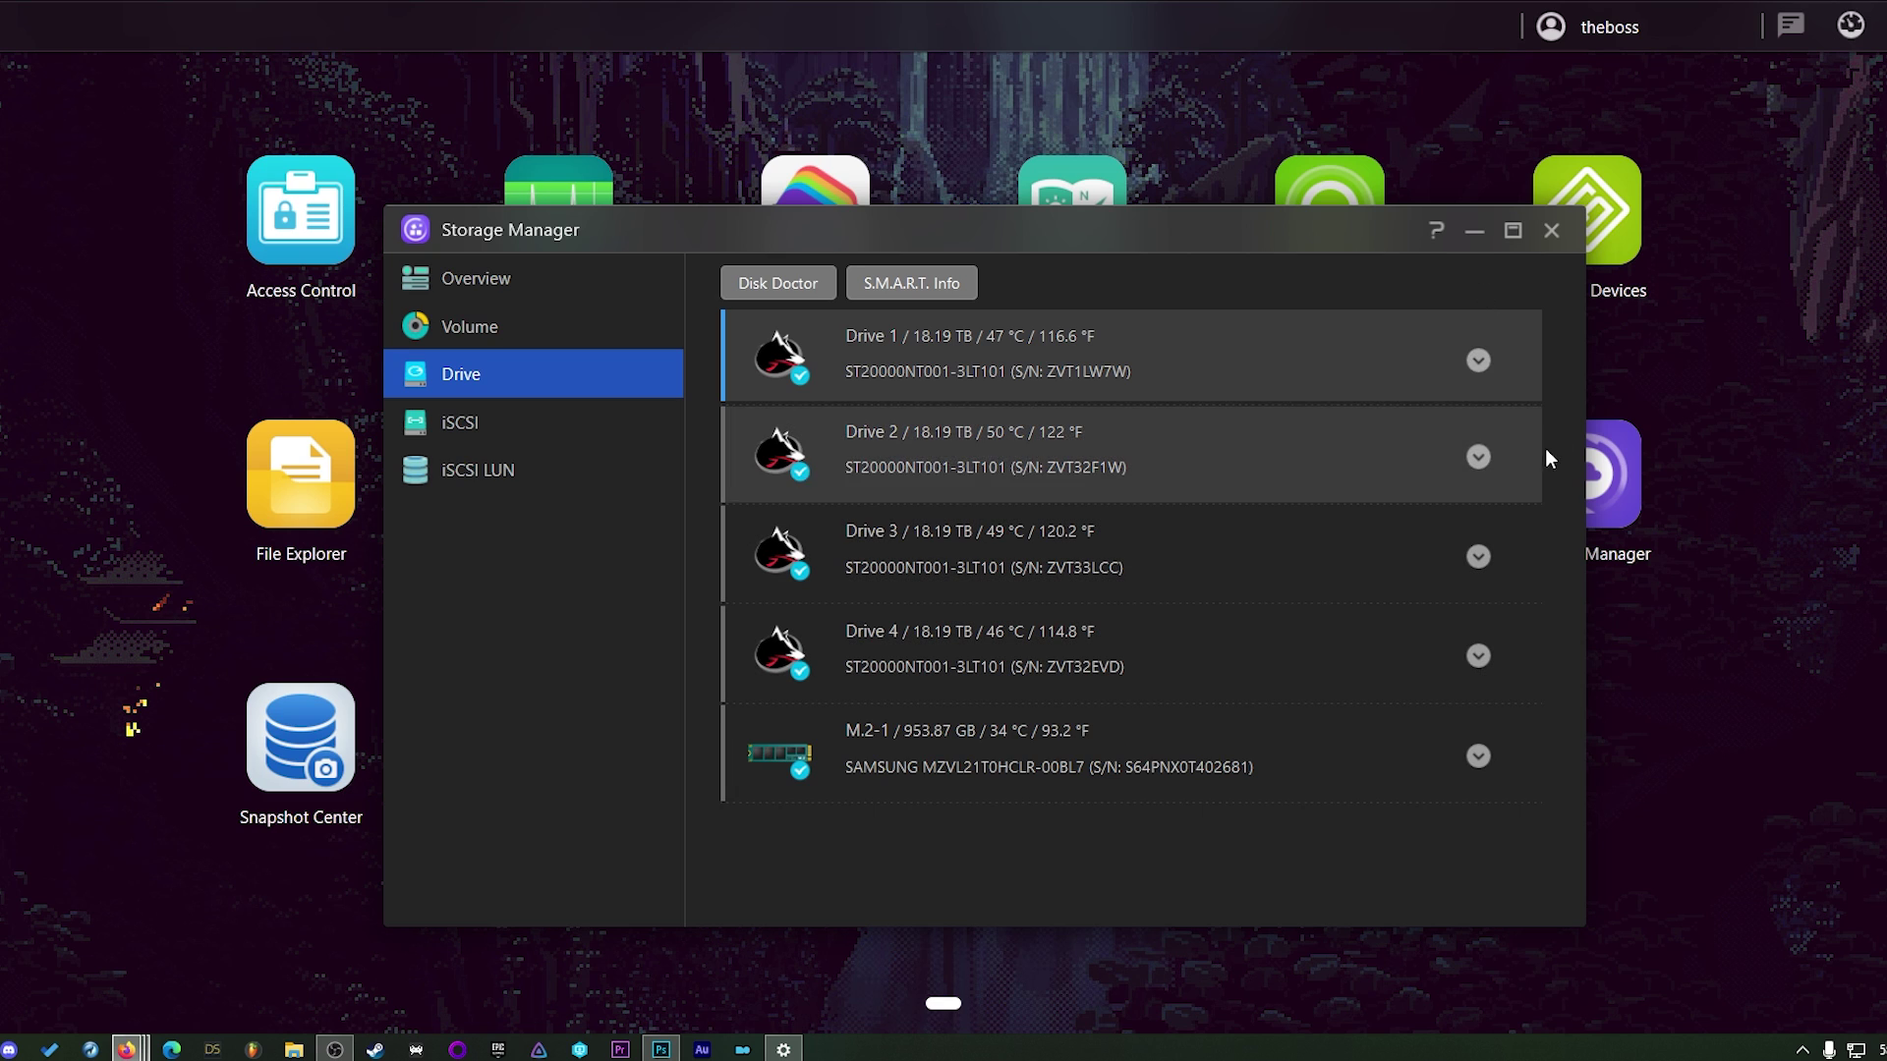
Step: Check Drive 2's health and its IronWolf workload details
click(1478, 457)
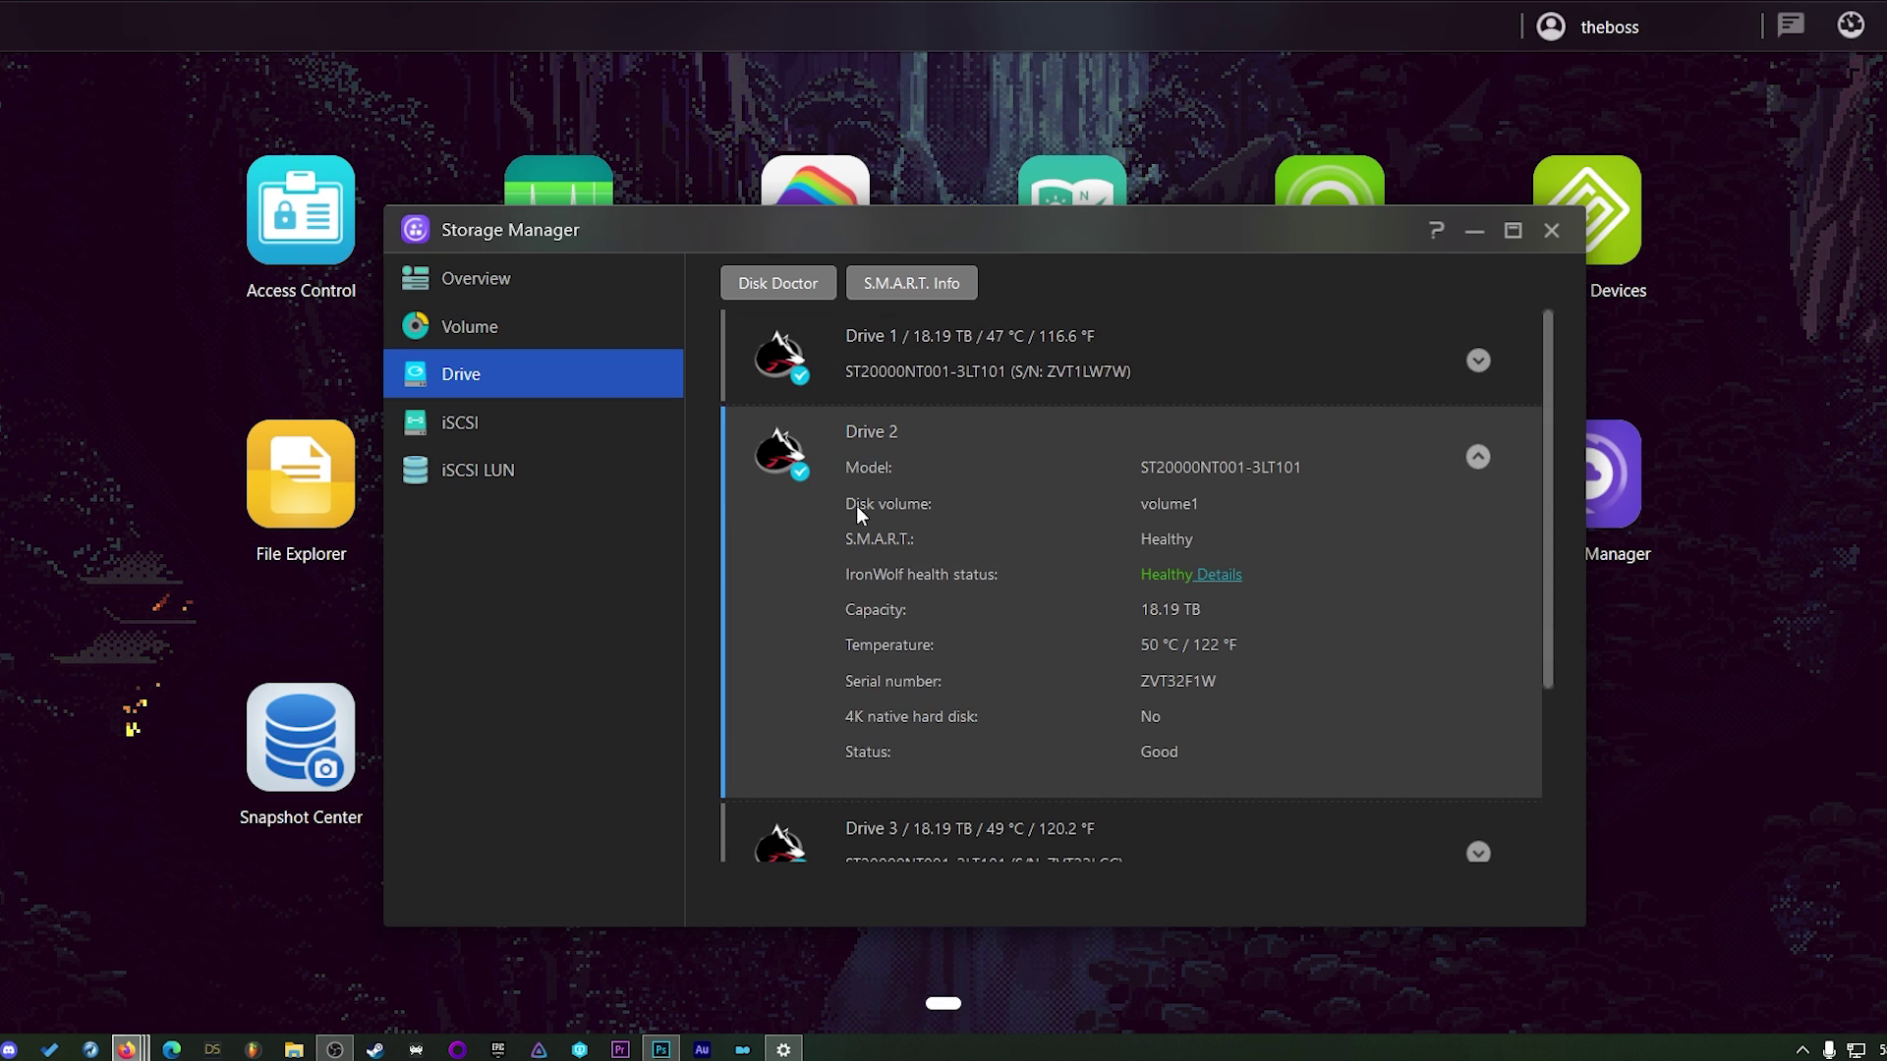
click(1207, 575)
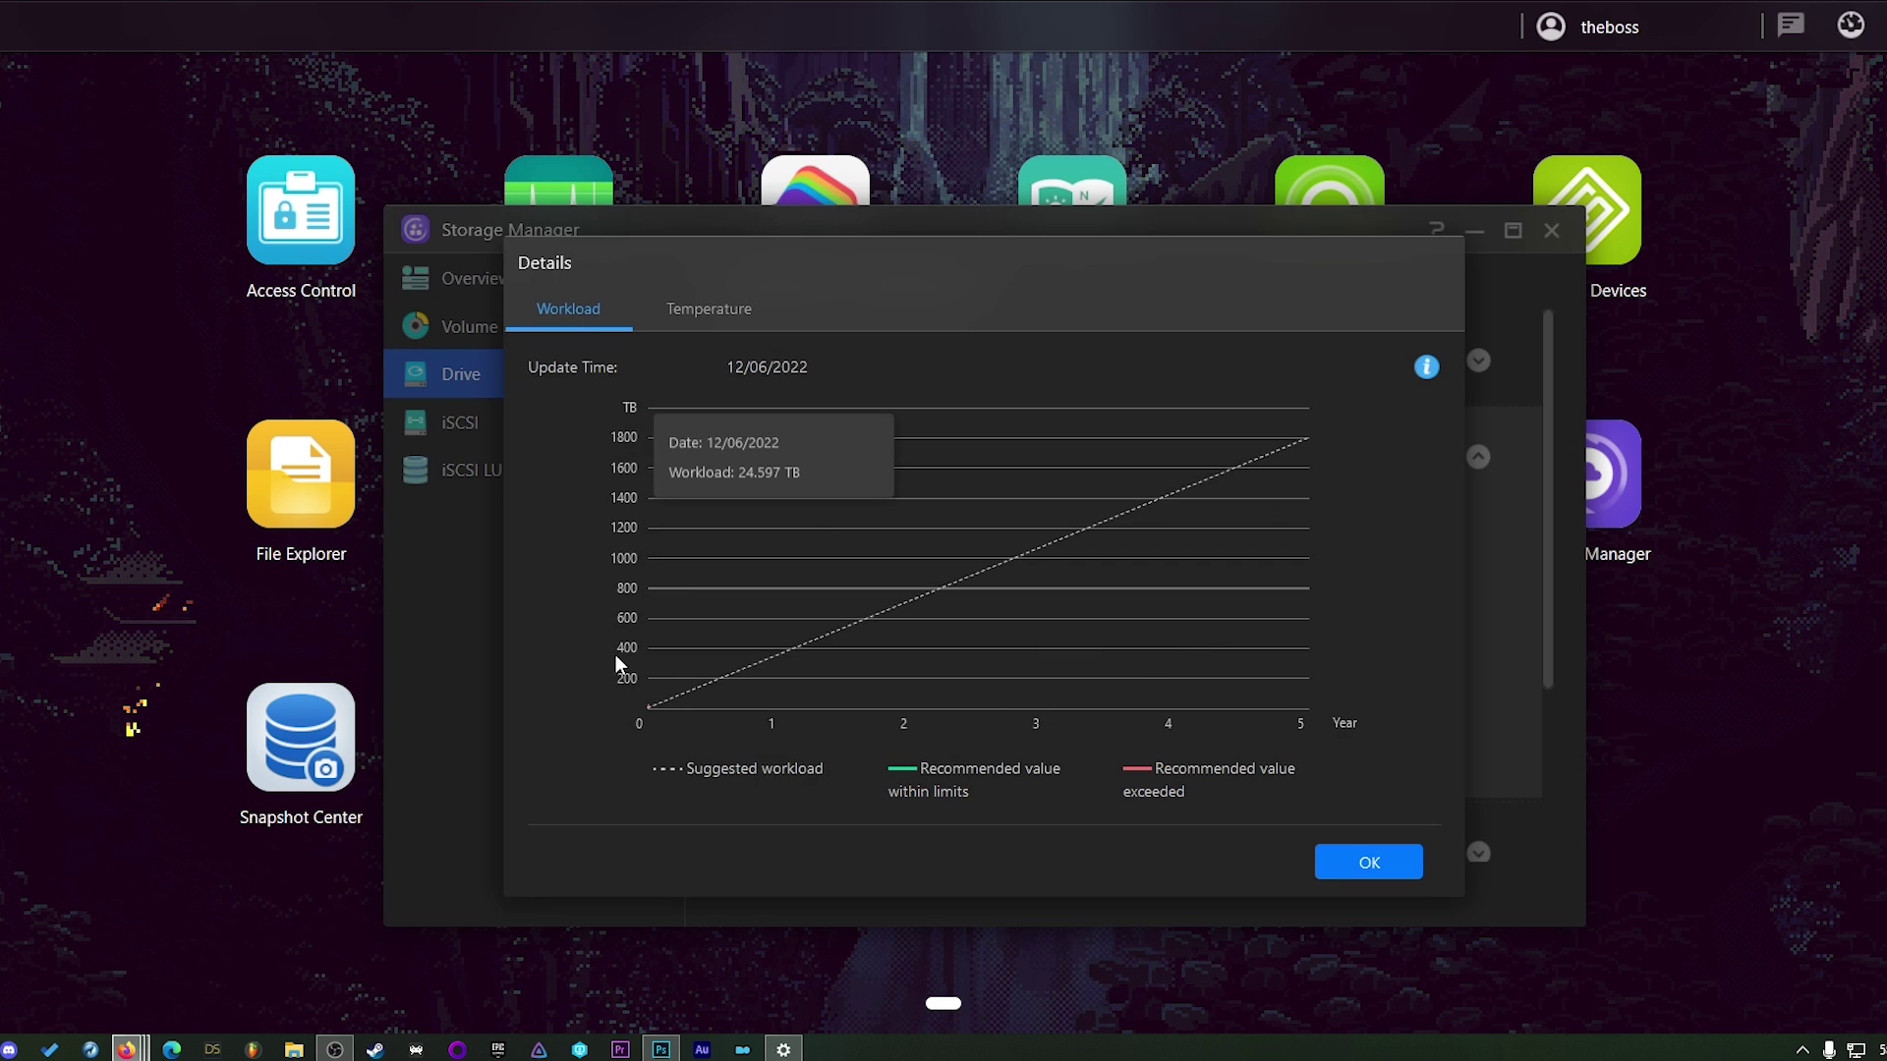
click(1336, 878)
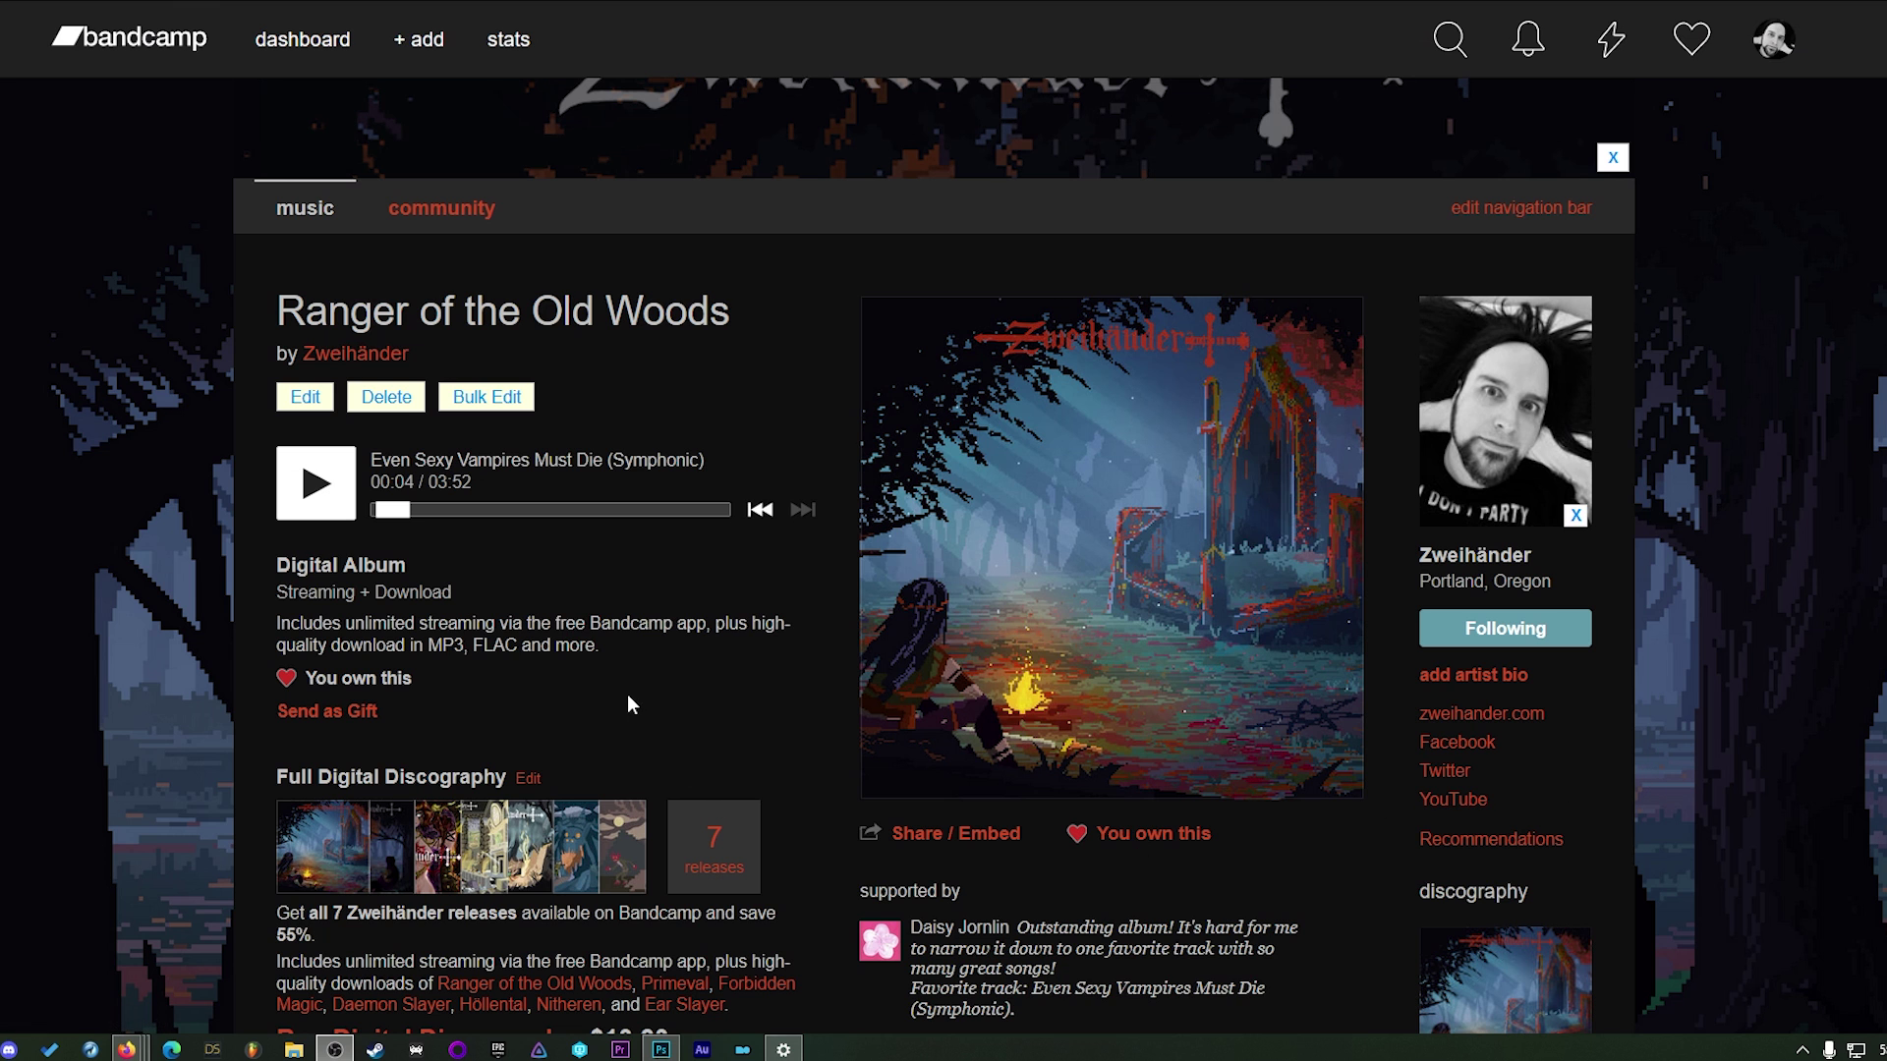
Step: Scroll the Ranger of the Old Woods page down to its 14-track list
scroll(682, 643, down, 3)
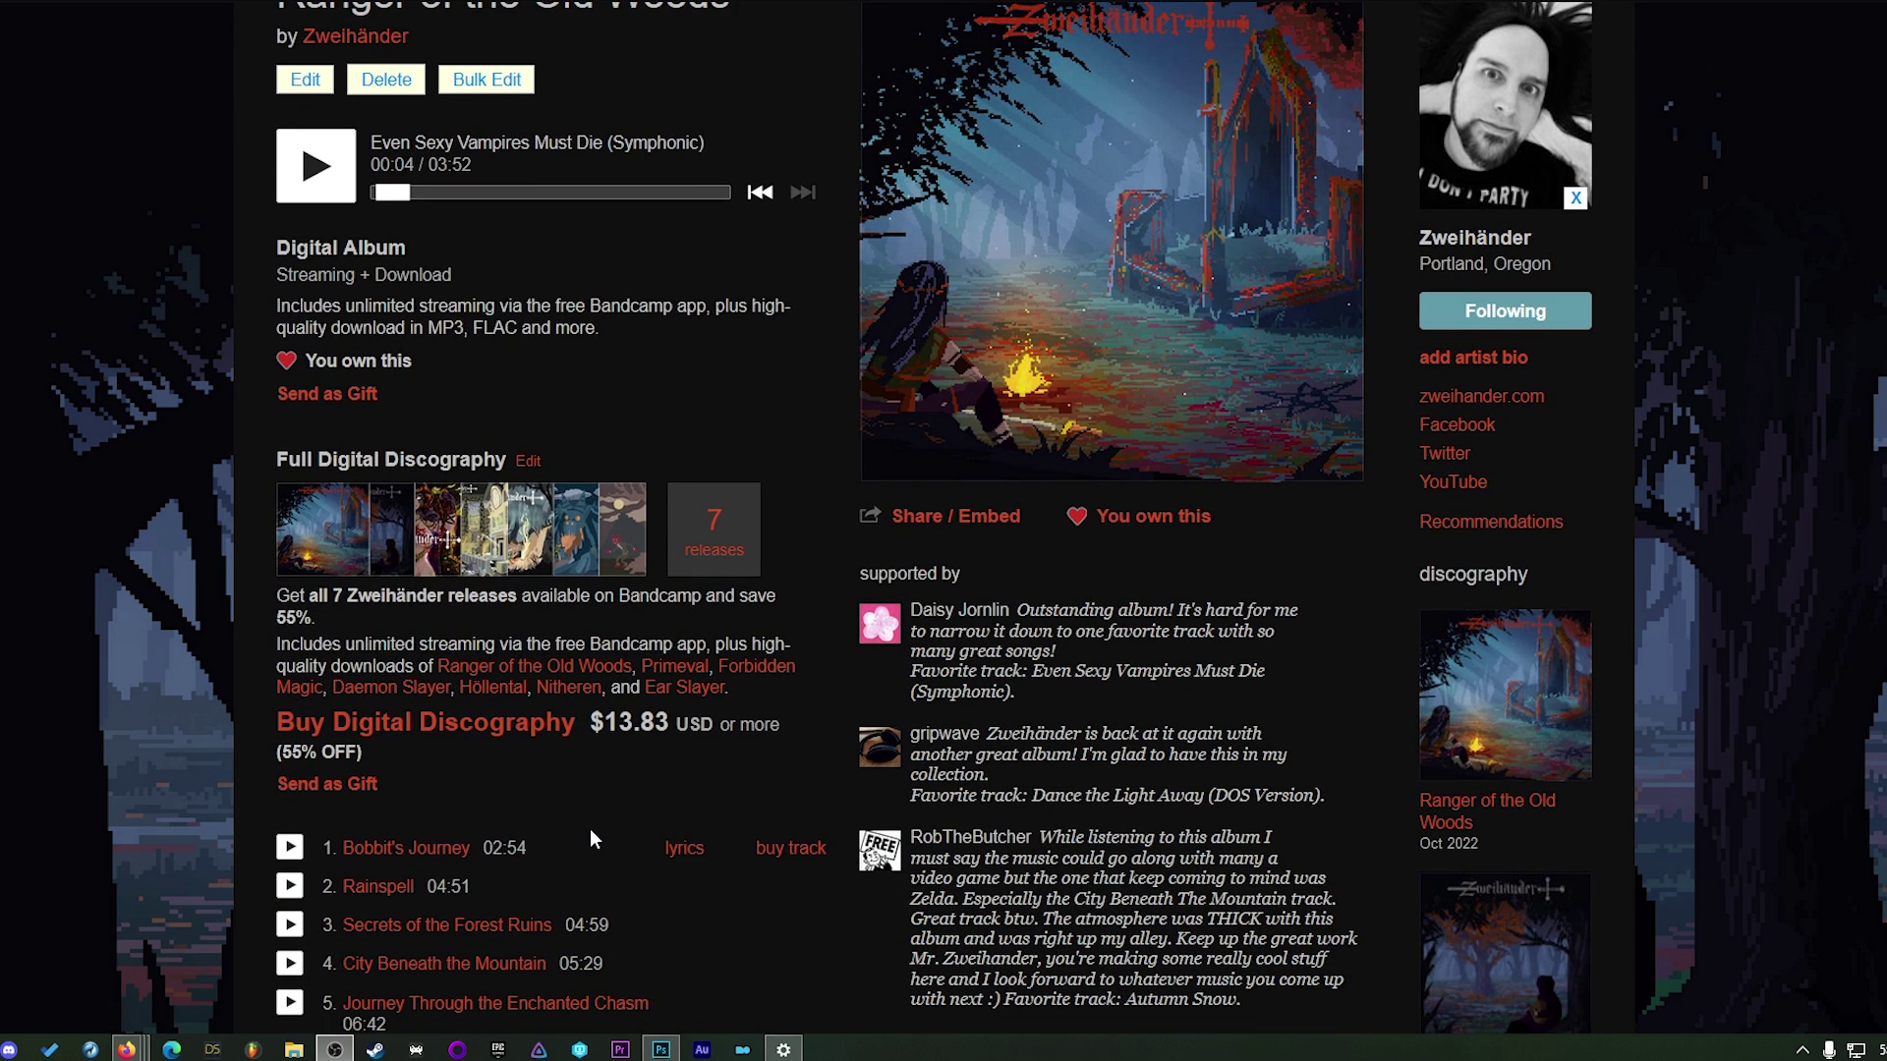
scroll(590, 830, down, 5)
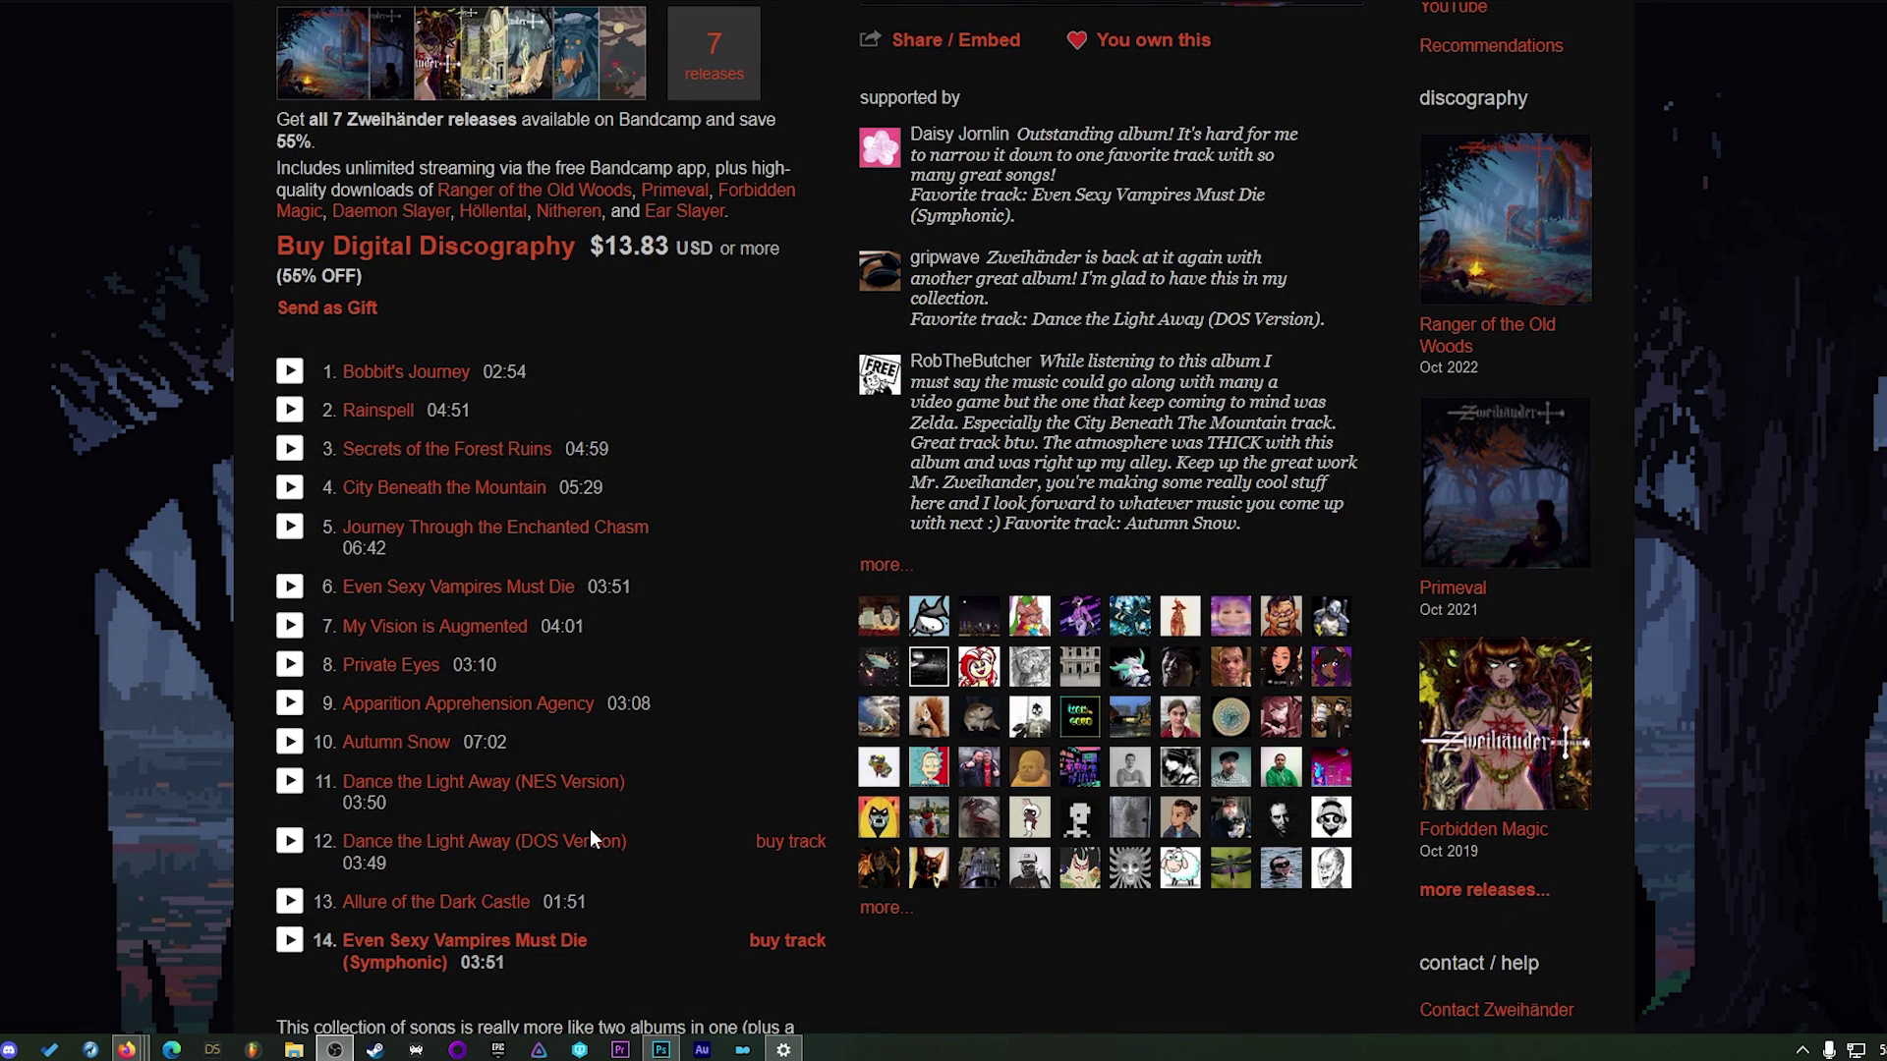